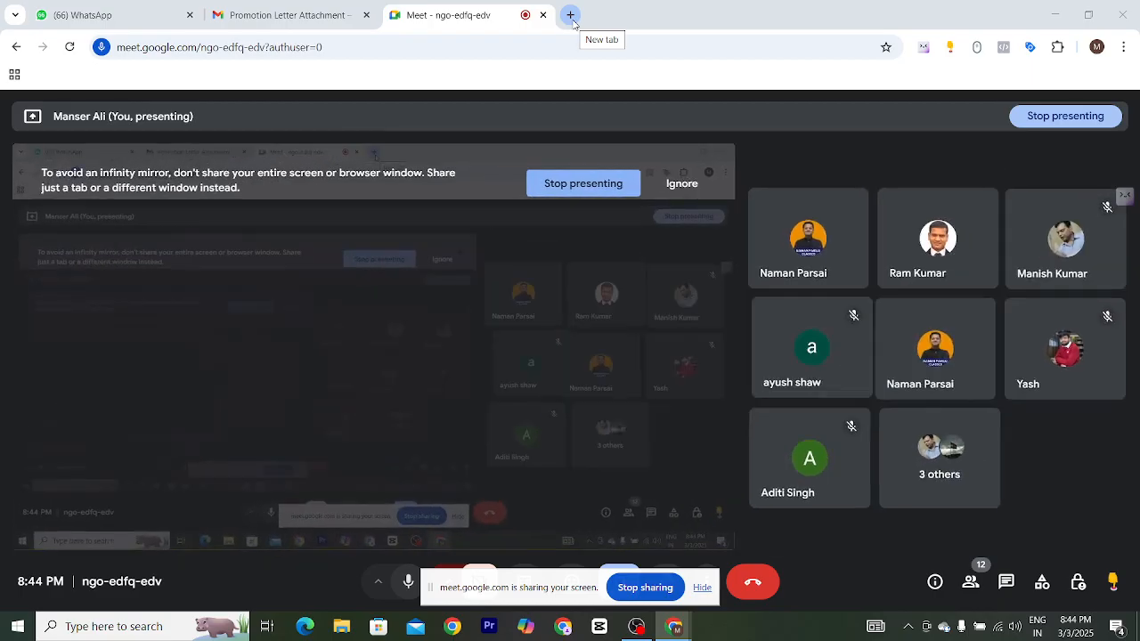
- Open a new browser tab and focus its address bar
click(570, 15)
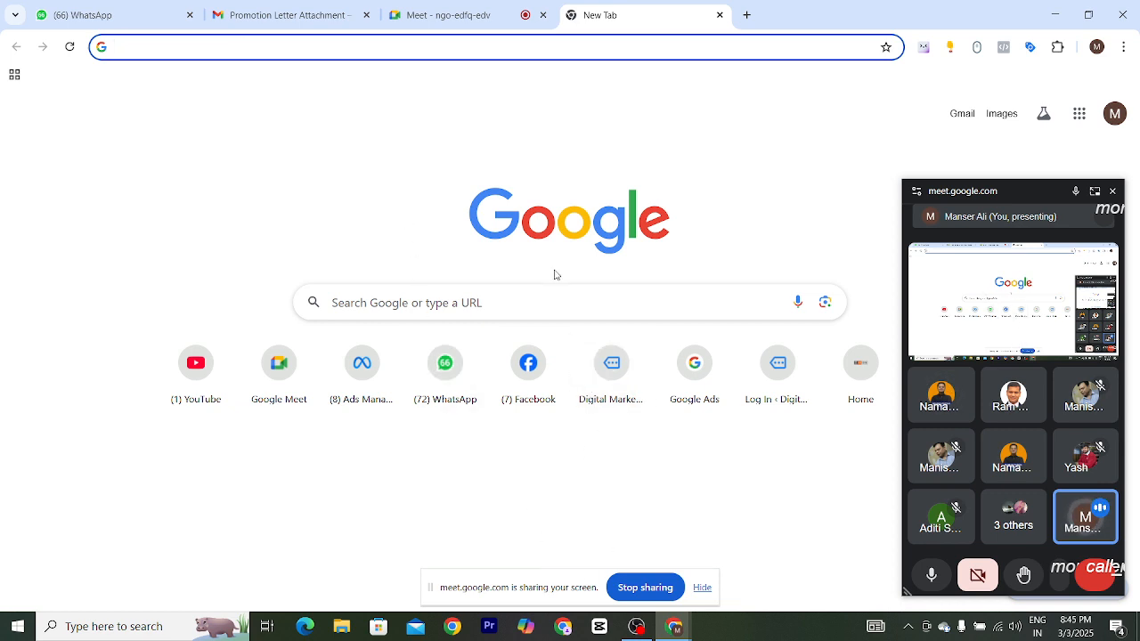
click(470, 48)
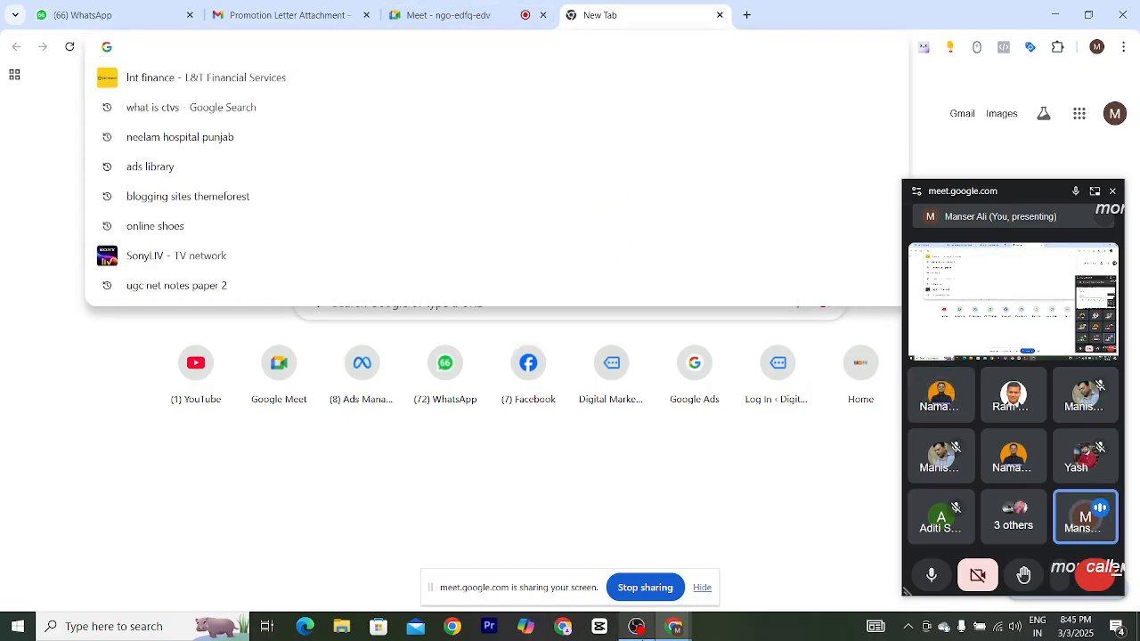
click(636, 627)
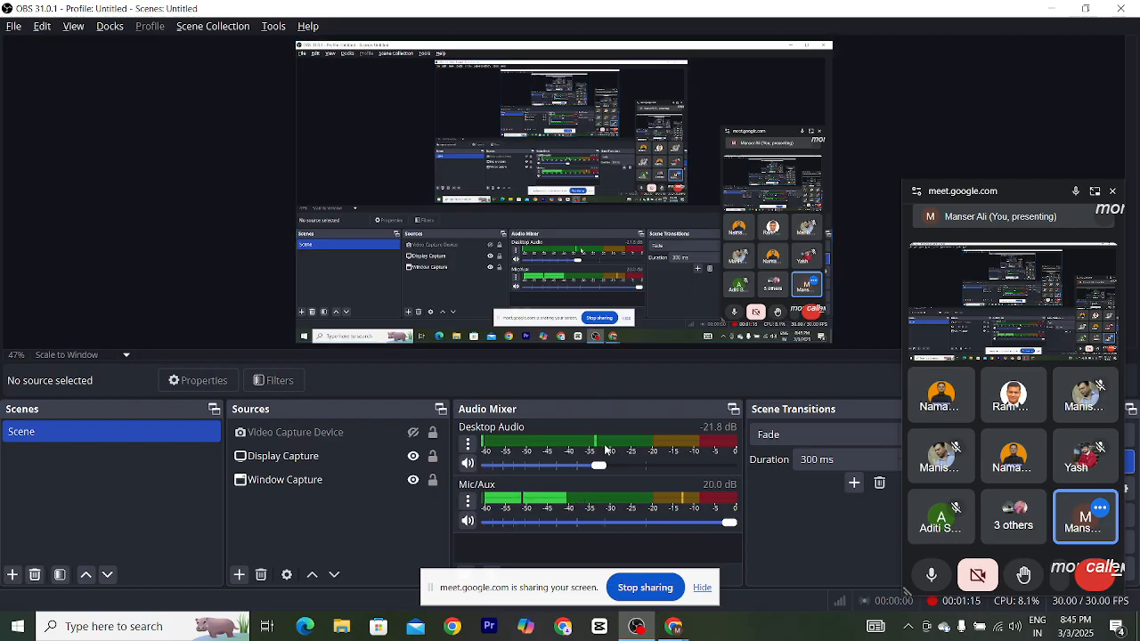
mouse_move(674, 628)
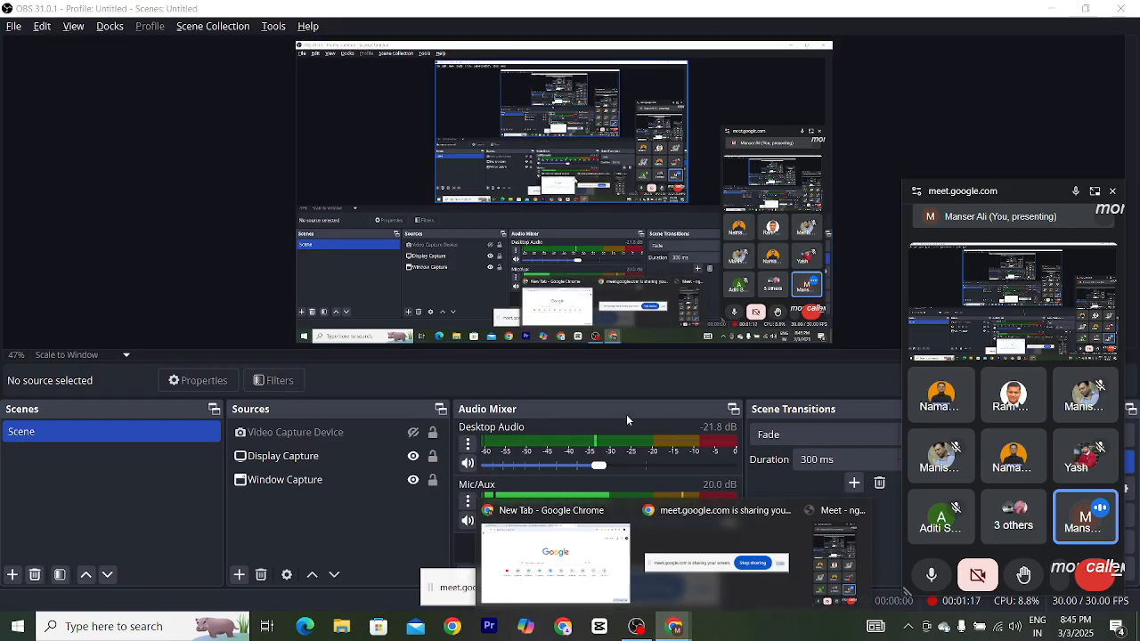
click(592, 543)
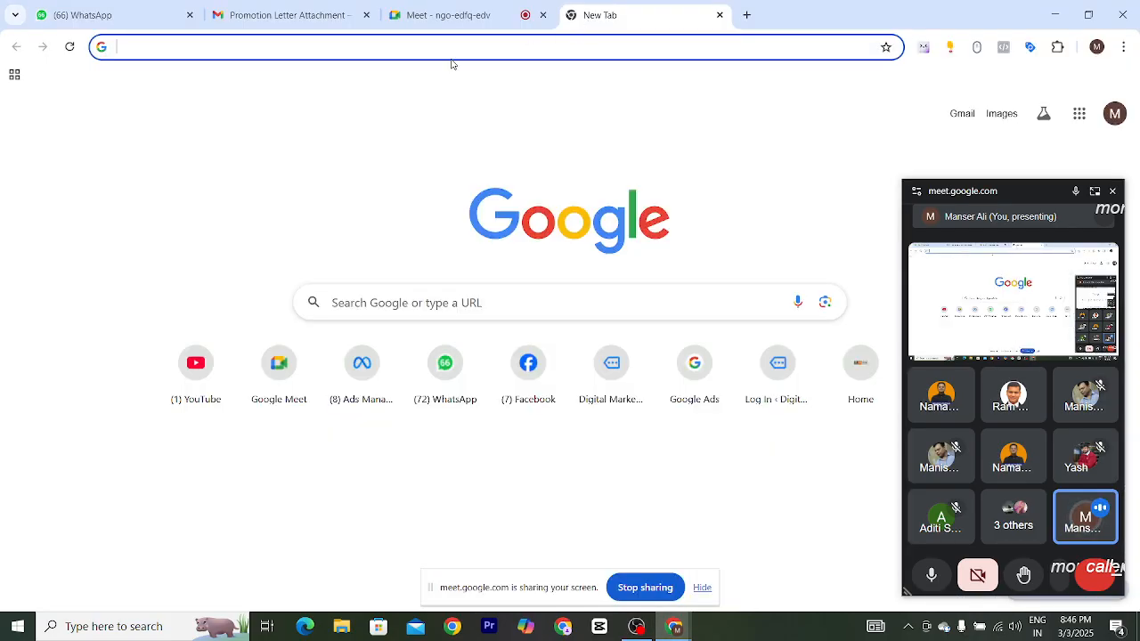
- Open Facebook by entering face in the address bar
text(face)
key(Return)
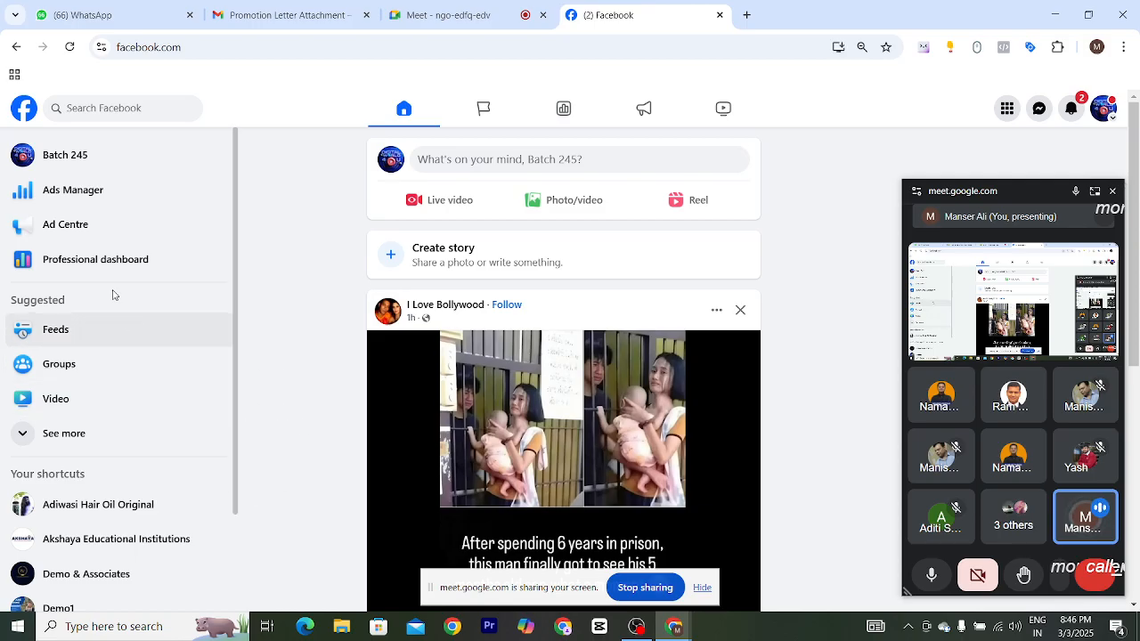
- Open Ads Manager from the Facebook sidebar and dismiss the payment method update notice
click(55, 433)
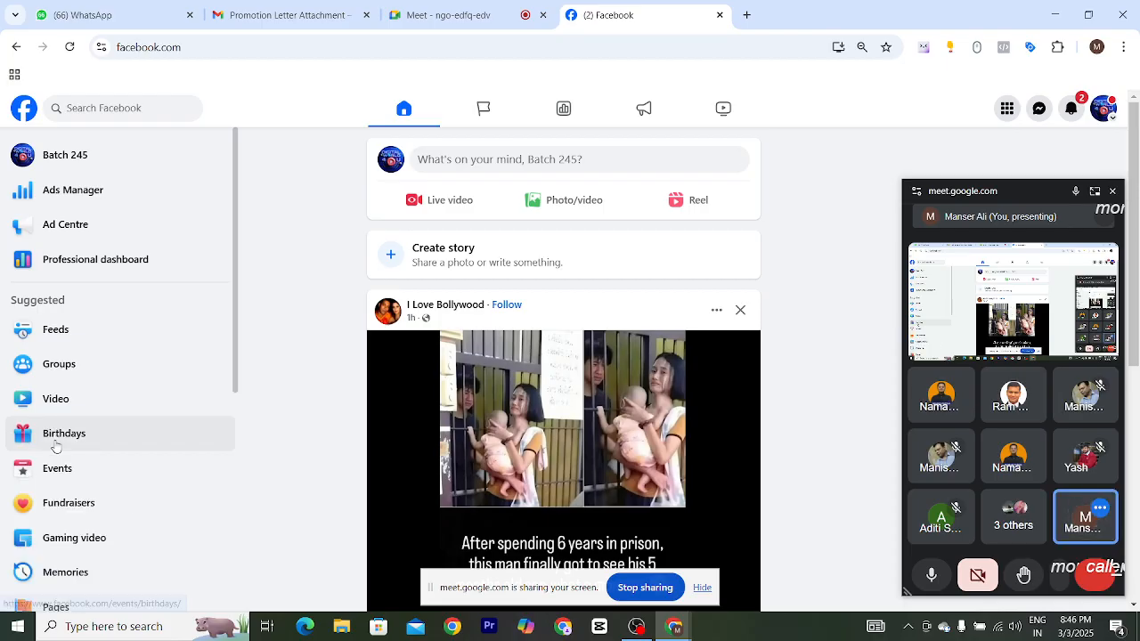
click(82, 191)
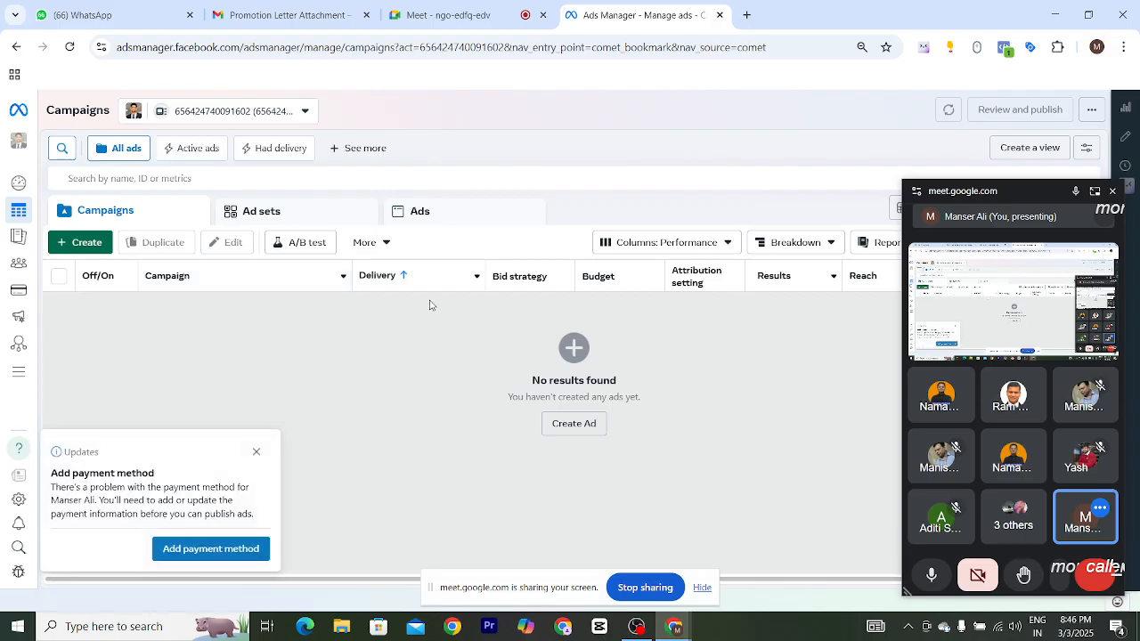
click(256, 452)
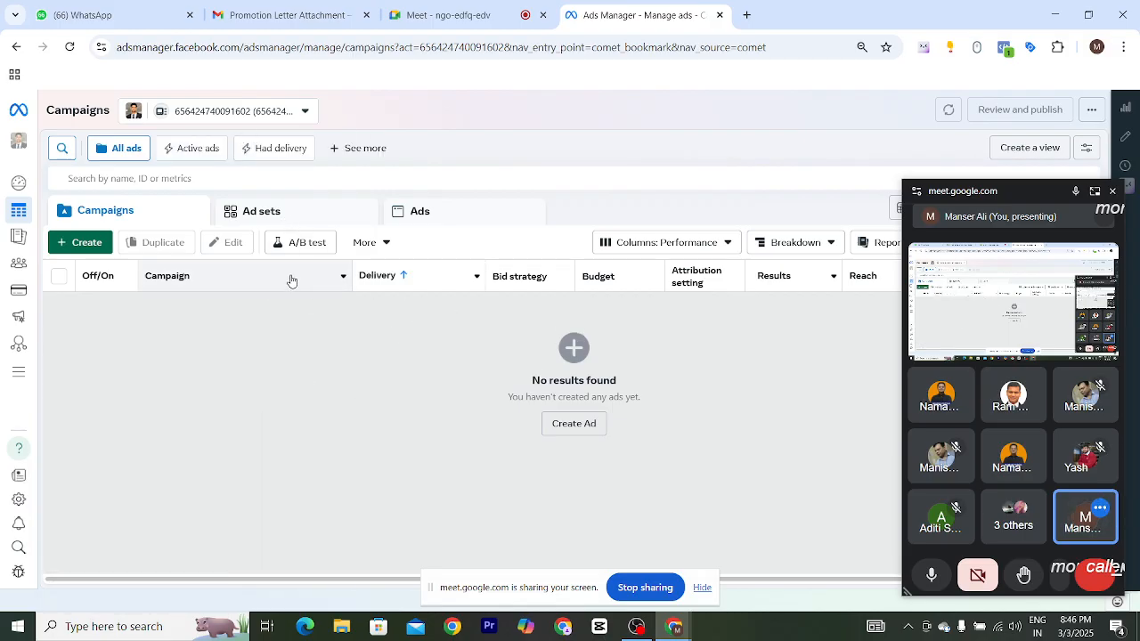
- Switch to the other ad account under the personal profile
click(298, 116)
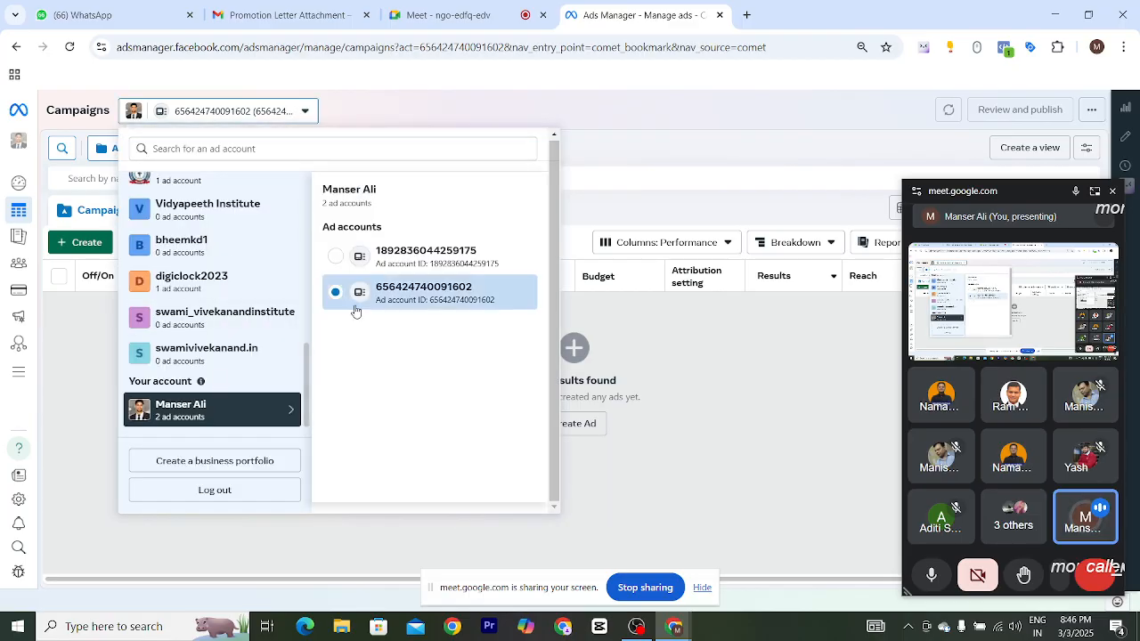
click(426, 260)
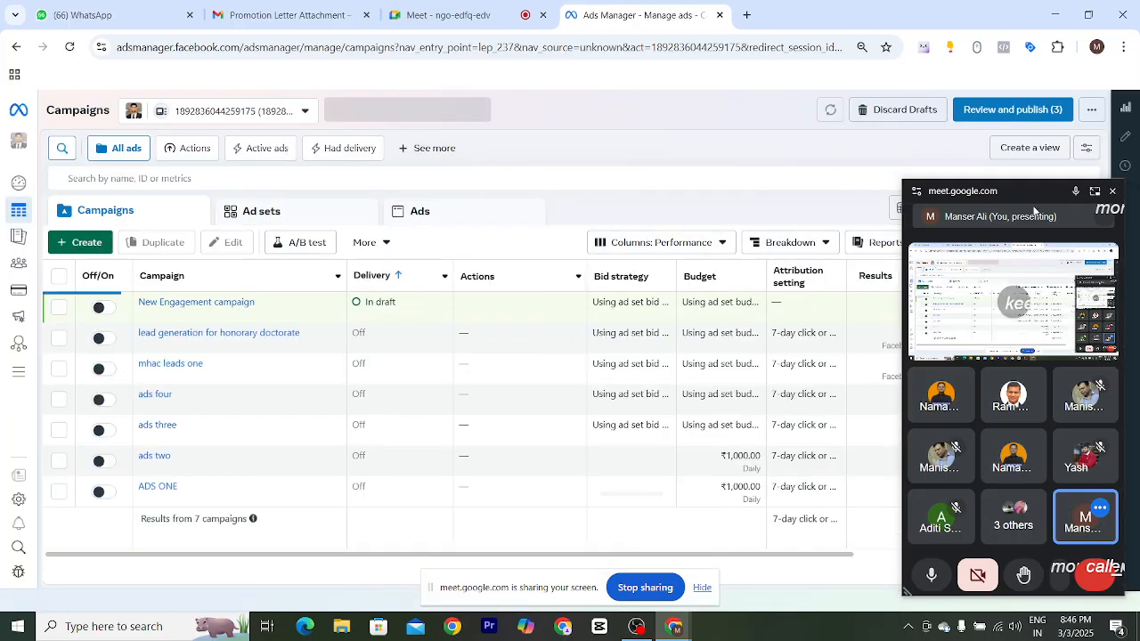
- Set the campaigns' date range to Maximum
drag(1032, 189, 882, 564)
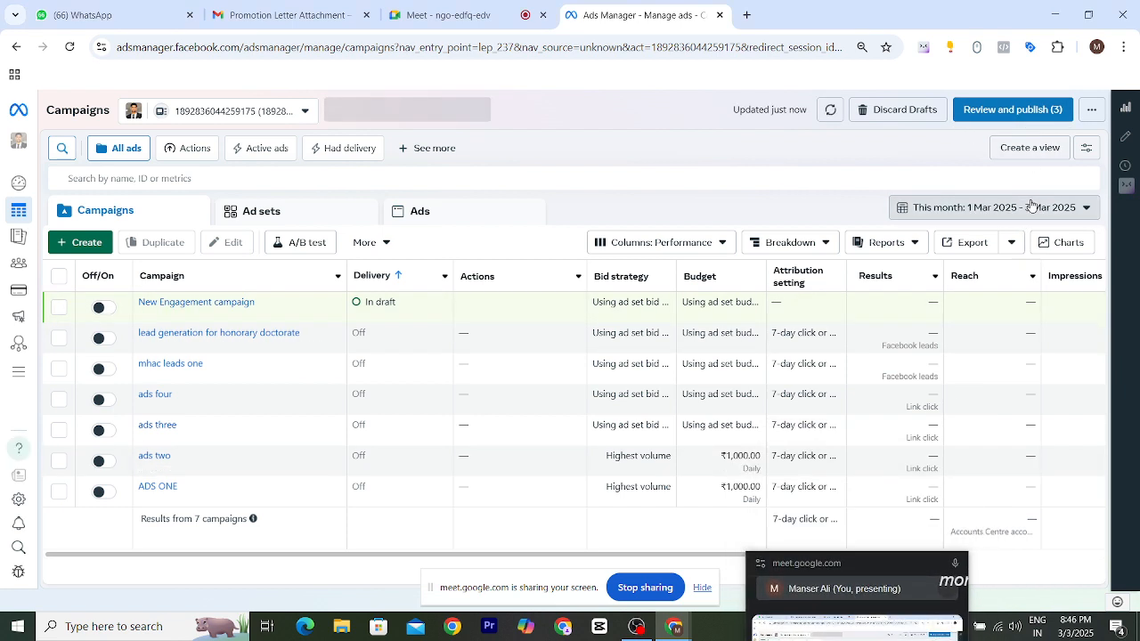
click(944, 209)
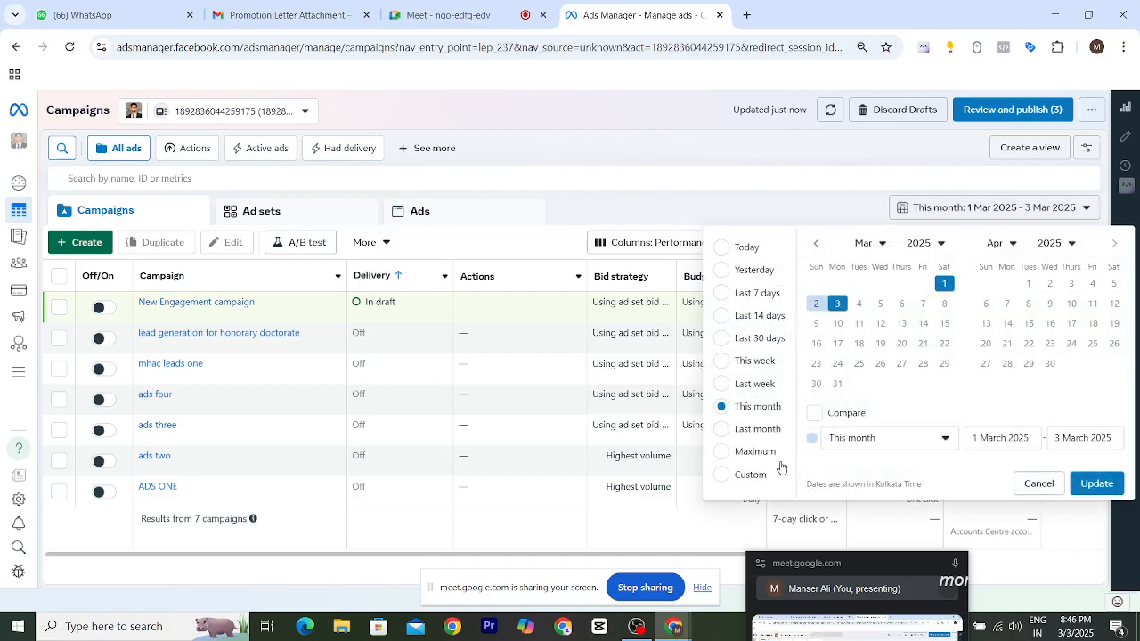
click(740, 452)
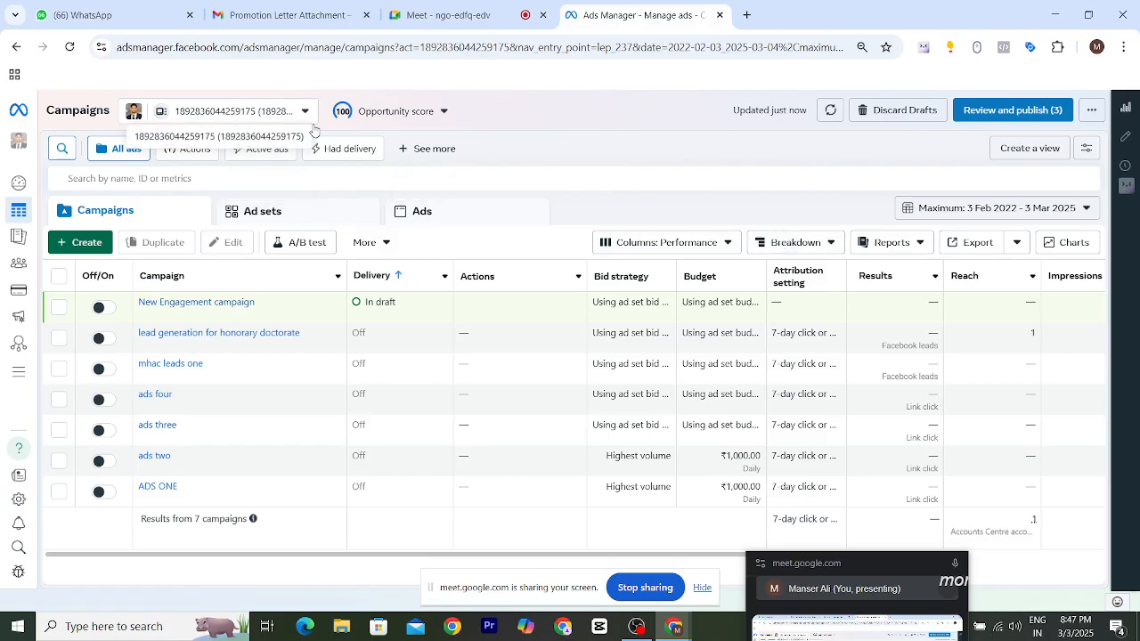
- Open the opportunity score and browse the business portfolios in the ad account switcher
click(392, 111)
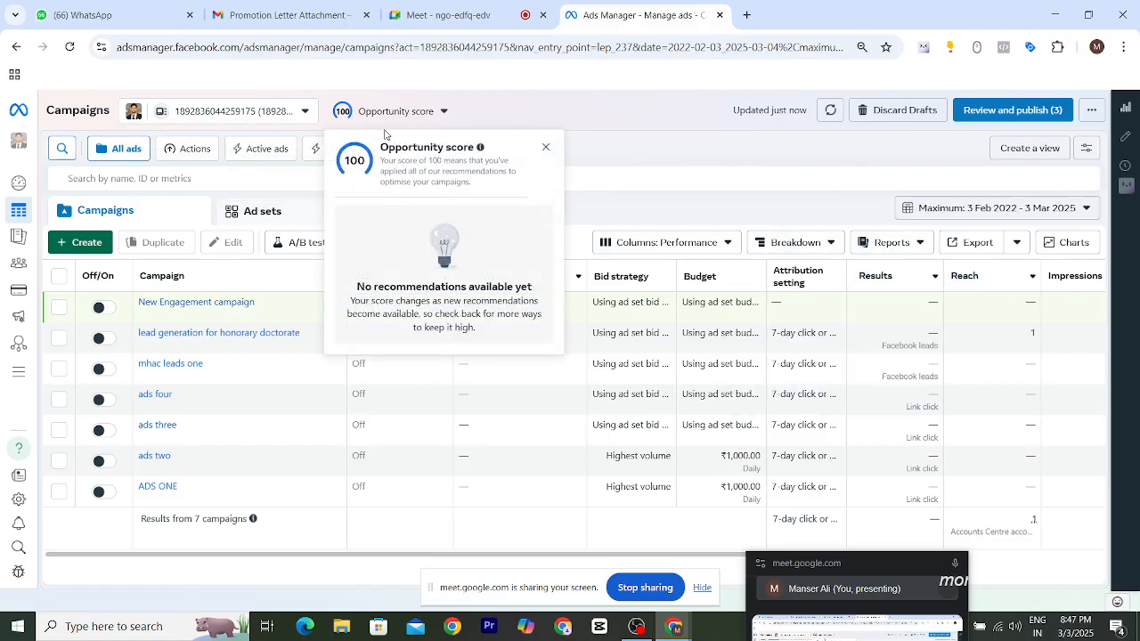
click(289, 114)
scroll(225, 361, up, 3)
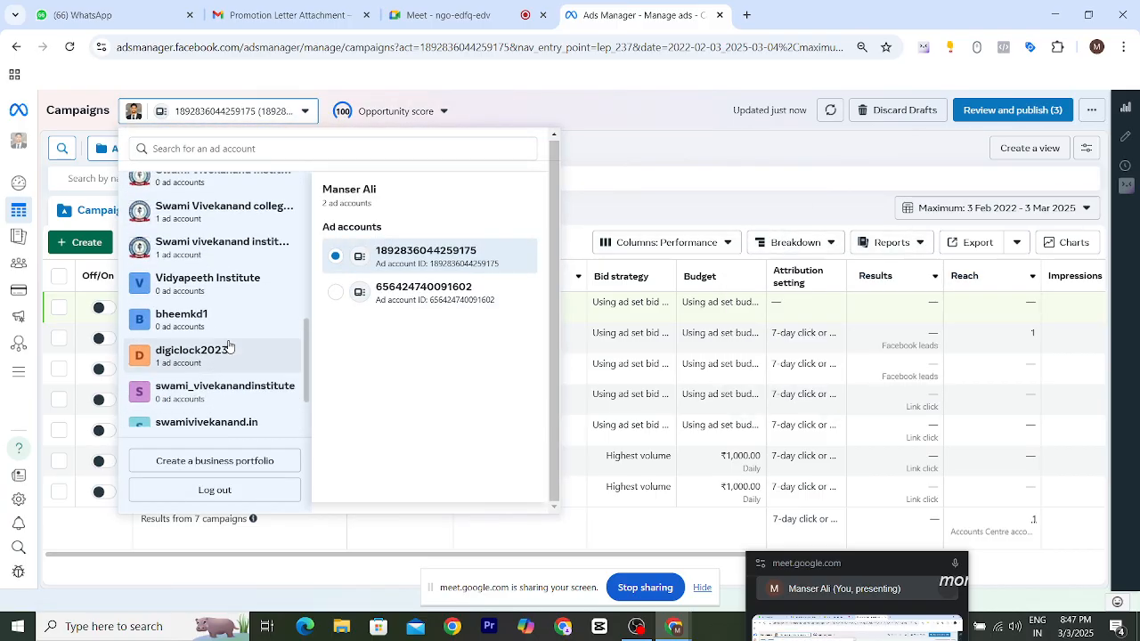
scroll(229, 344, up, 5)
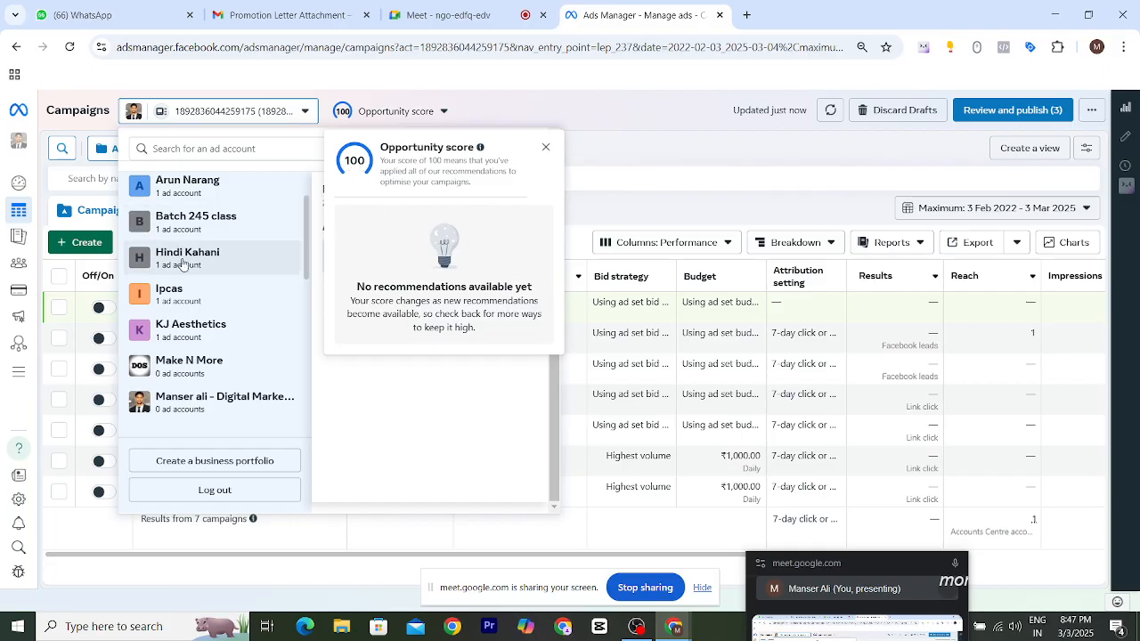
scroll(204, 294, up, 2)
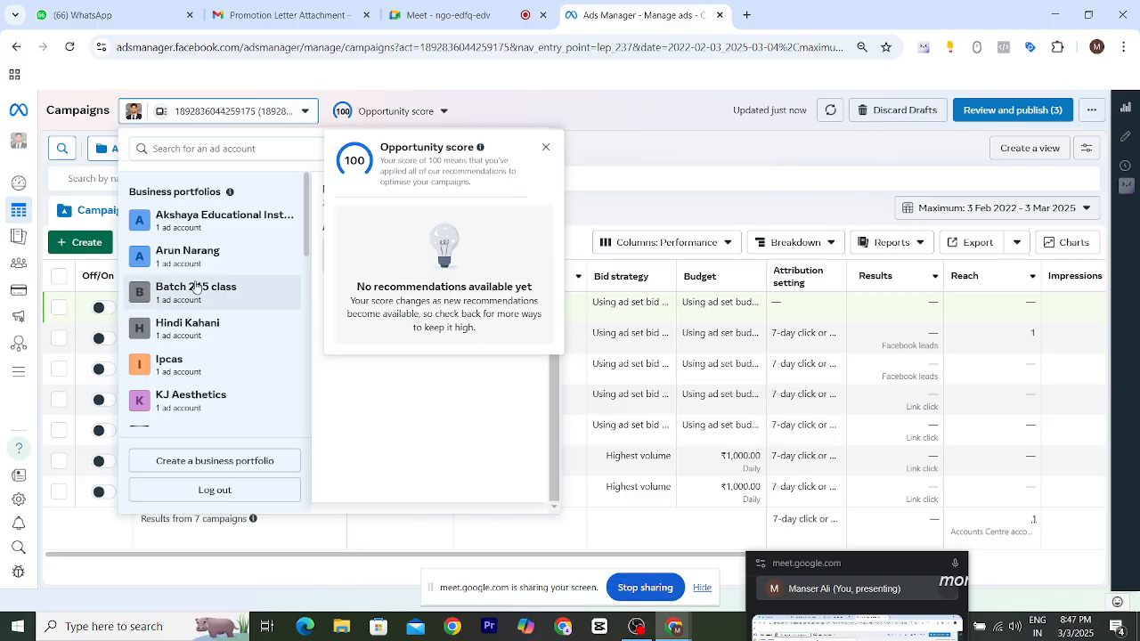
- Switch to the 1shopify ad account in the Shahi Products portfolio
click(193, 334)
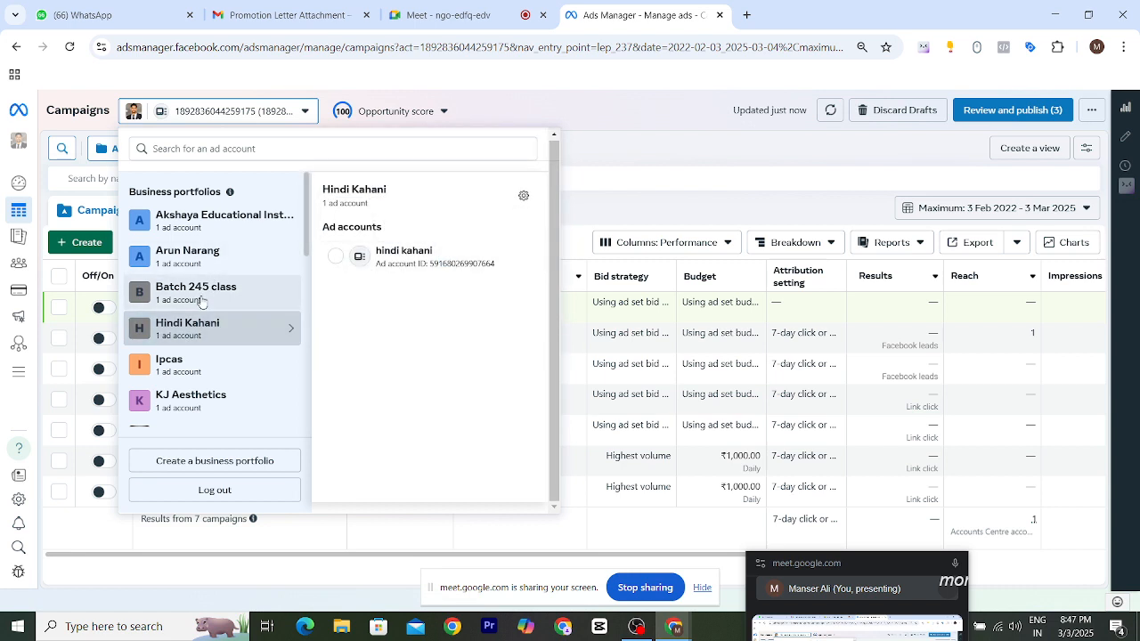
scroll(198, 263, down, 1)
scroll(197, 264, down, 1)
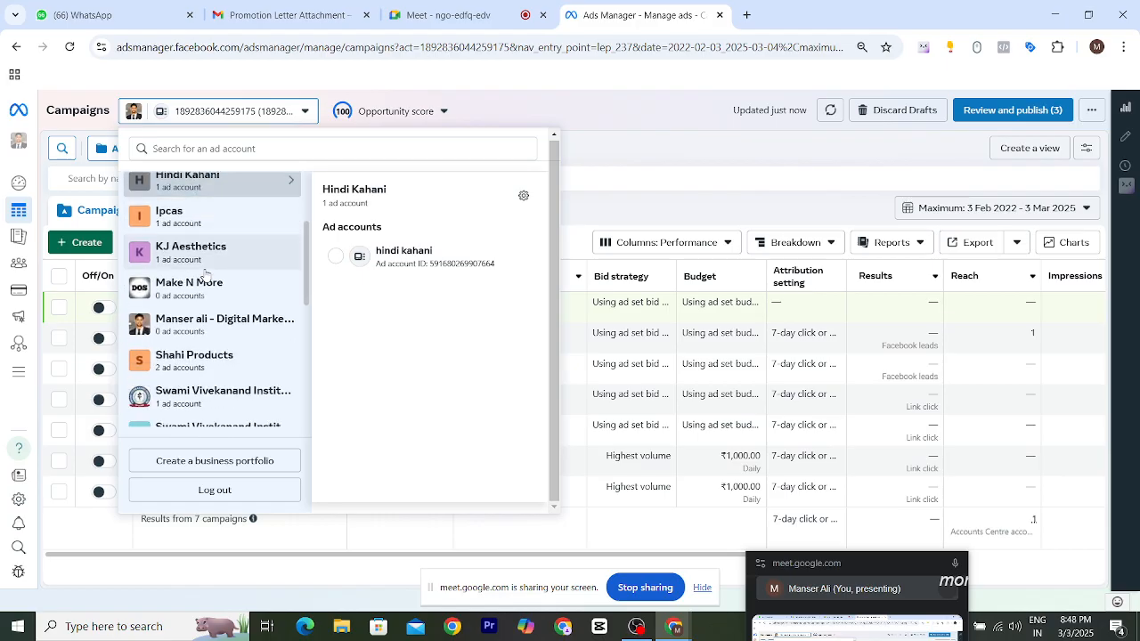
scroll(234, 344, down, 1)
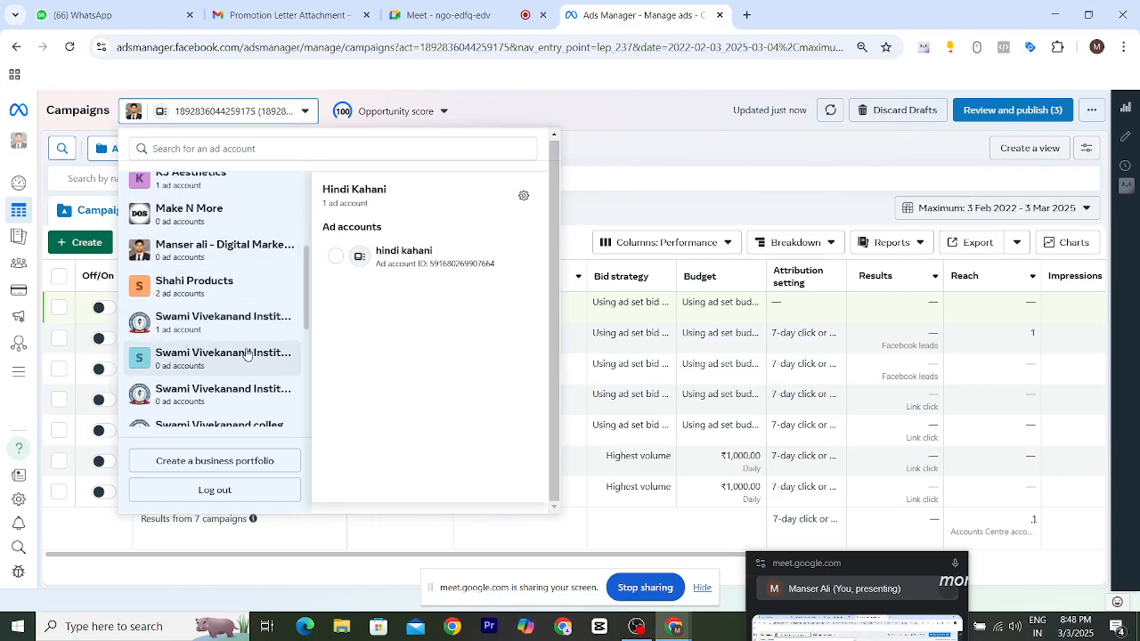
click(200, 291)
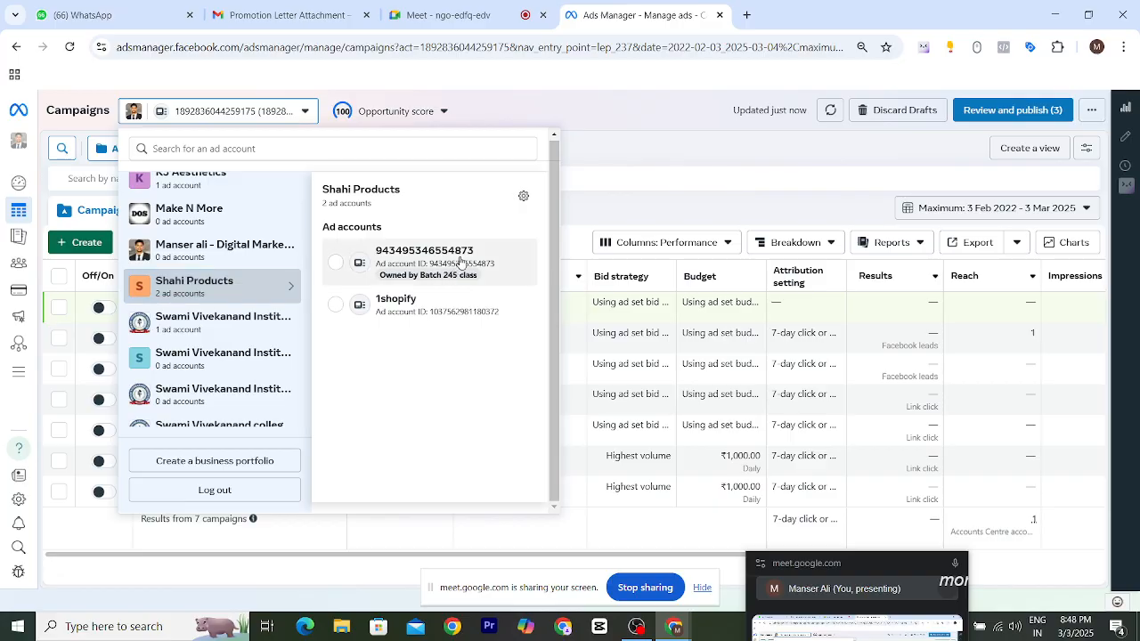
click(396, 306)
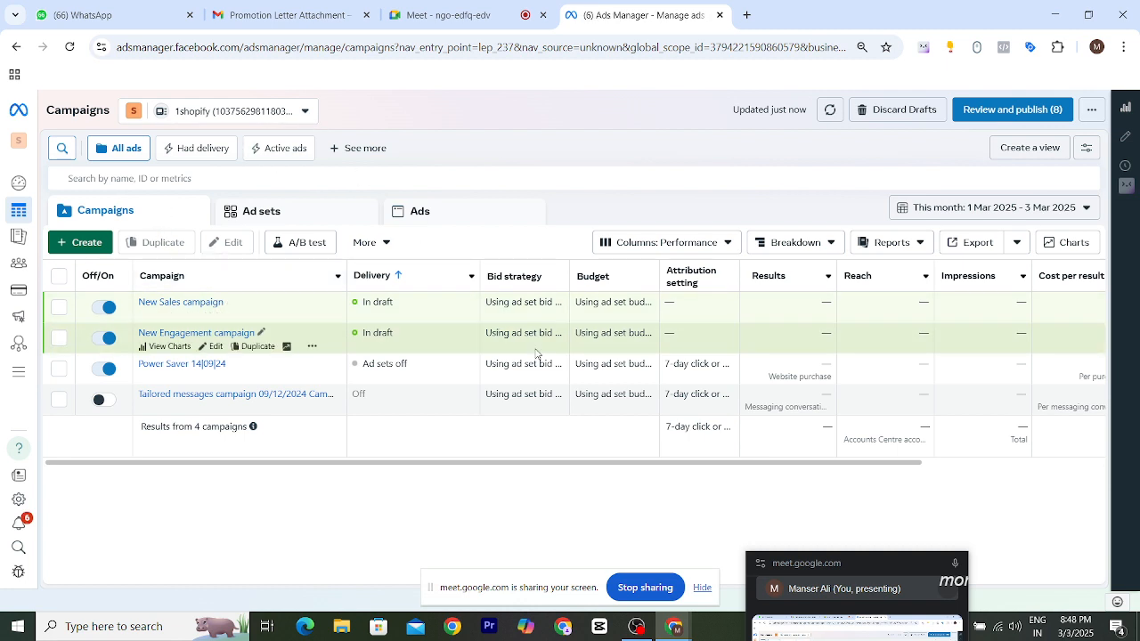
- Review the 1shopify campaigns and ad sets, scrolling across the table columns
drag(490, 468, 465, 463)
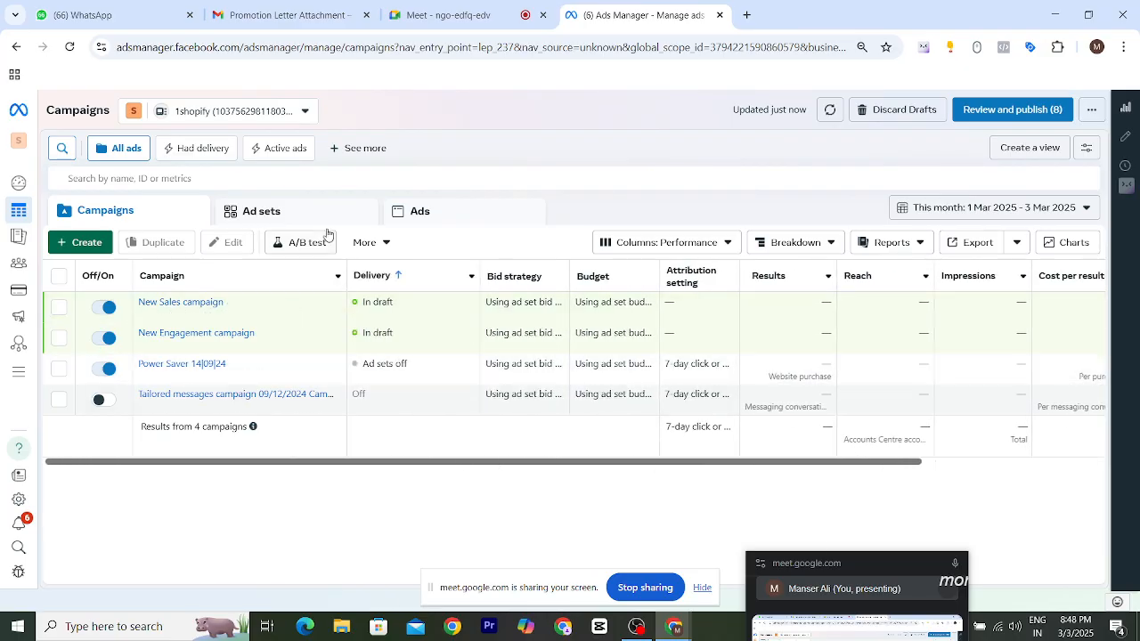
click(304, 114)
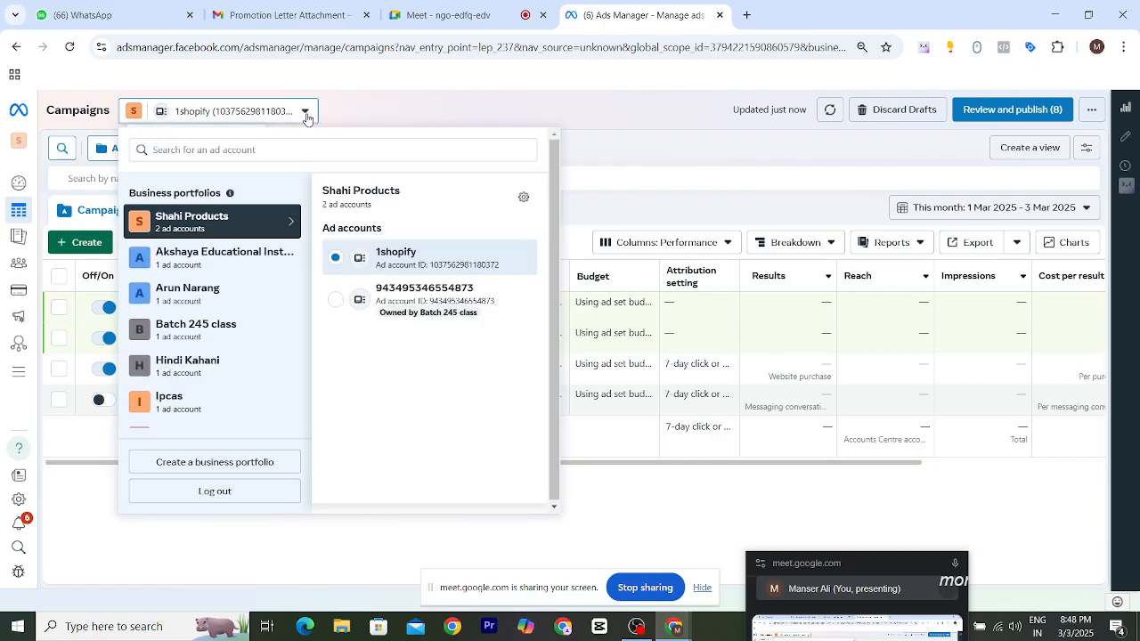
click(389, 118)
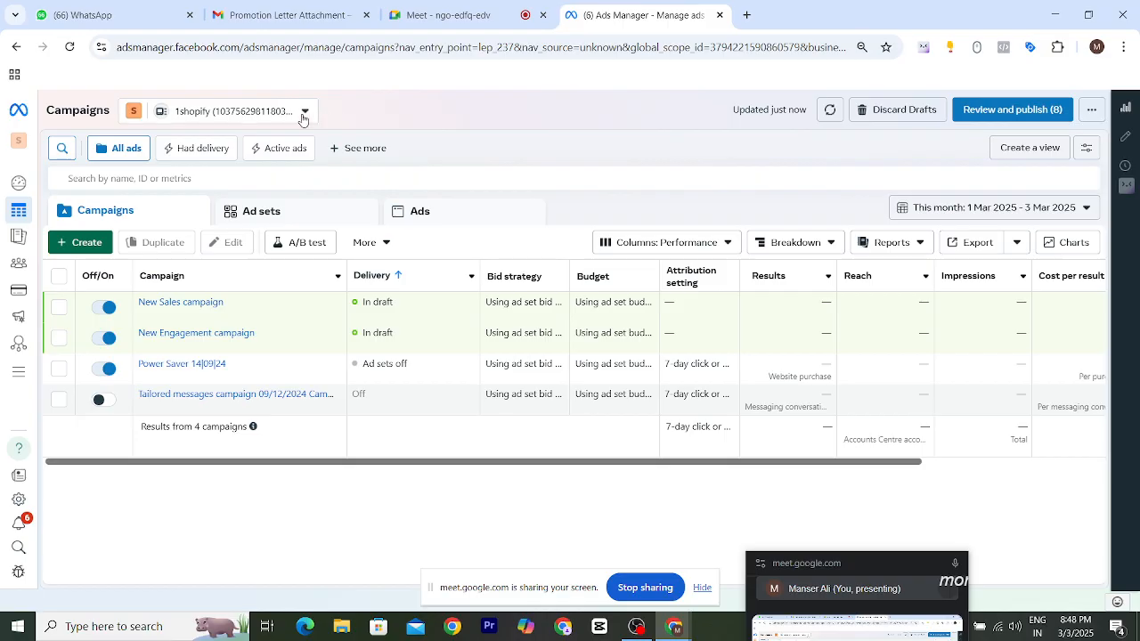
drag(410, 466, 317, 466)
click(273, 214)
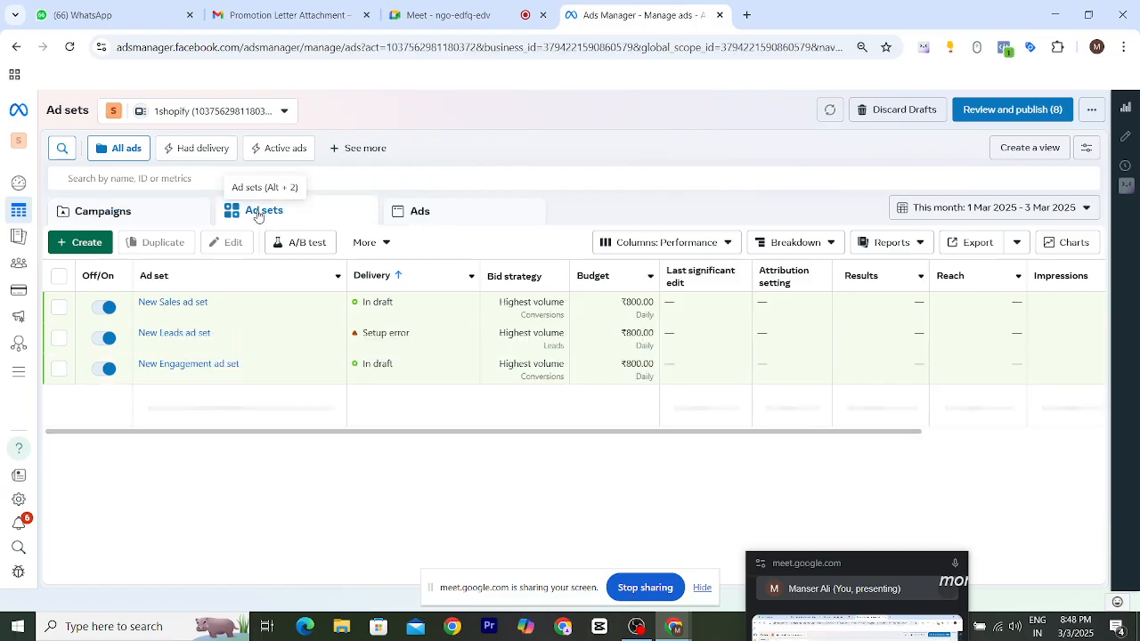
click(159, 212)
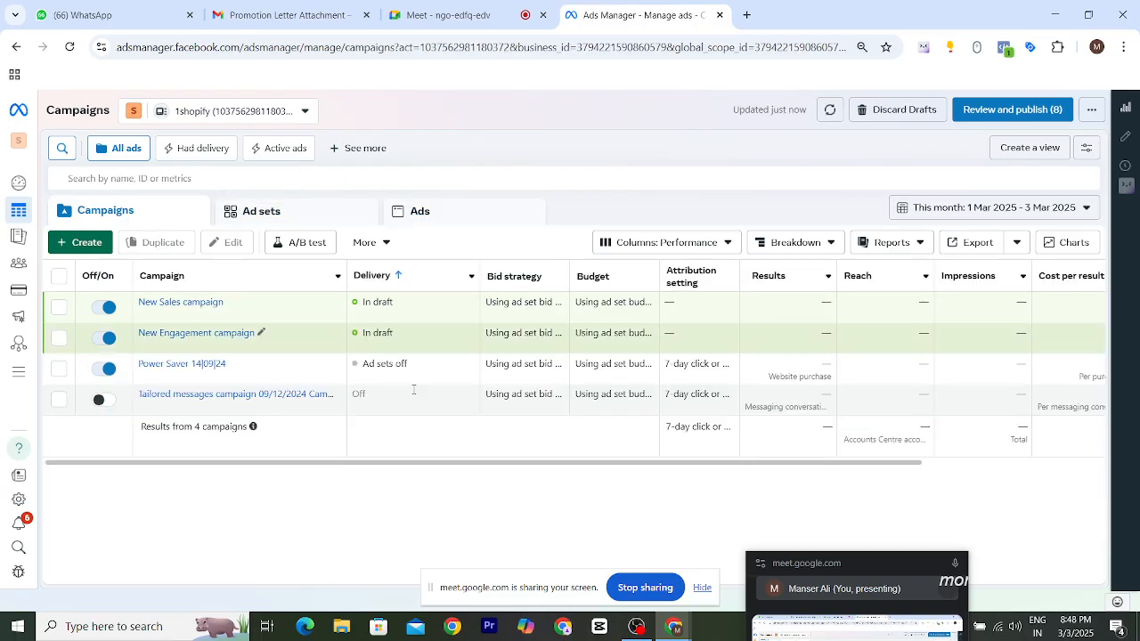
drag(435, 462, 712, 460)
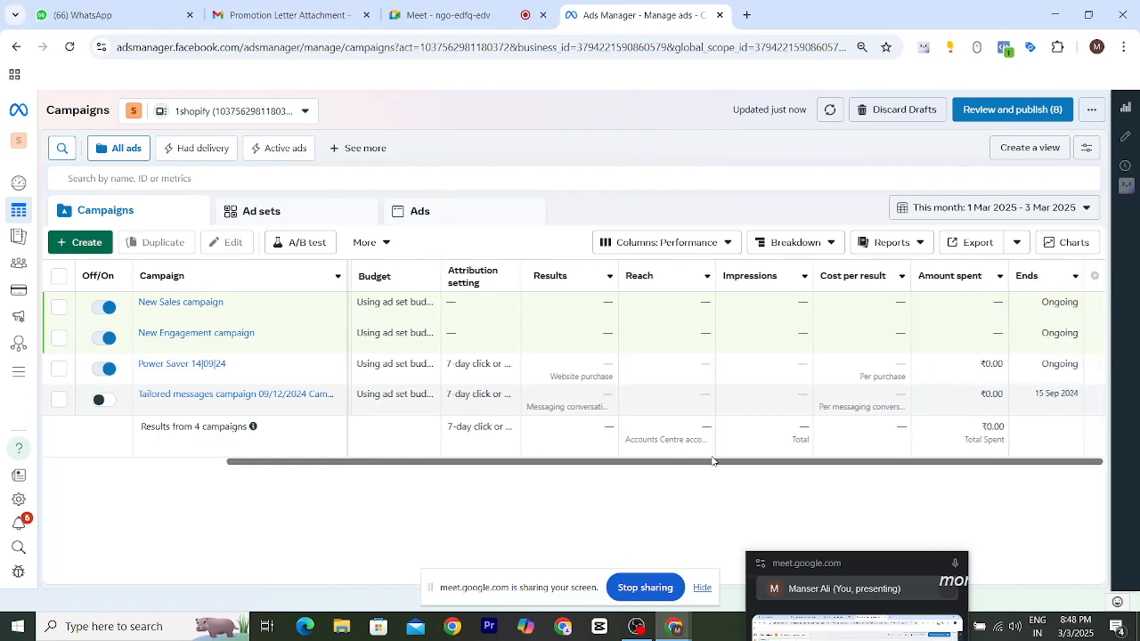
drag(936, 465, 397, 440)
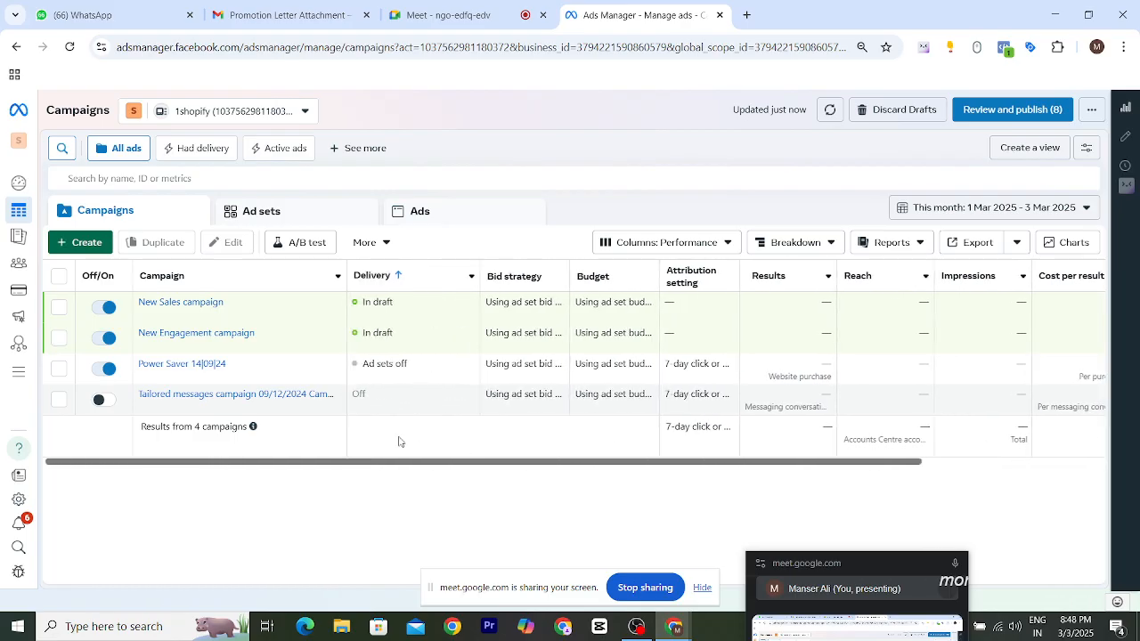
- Switch to the hindi kahani ad account in the Hindi Kahani portfolio and scroll through its campaign columns
click(302, 118)
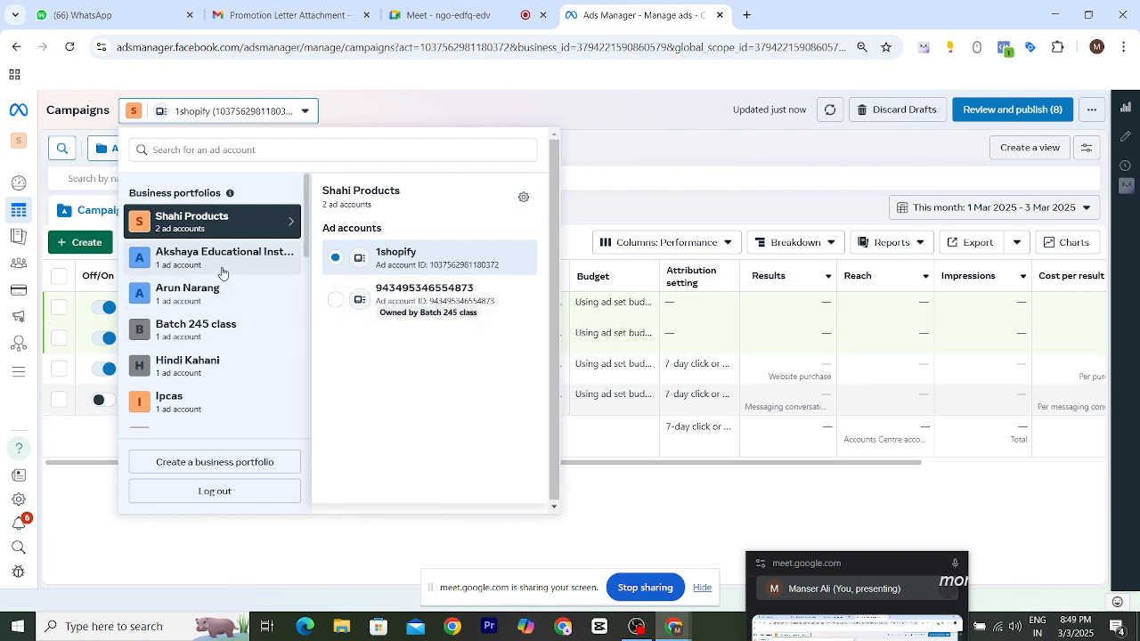
scroll(219, 356, down, 1)
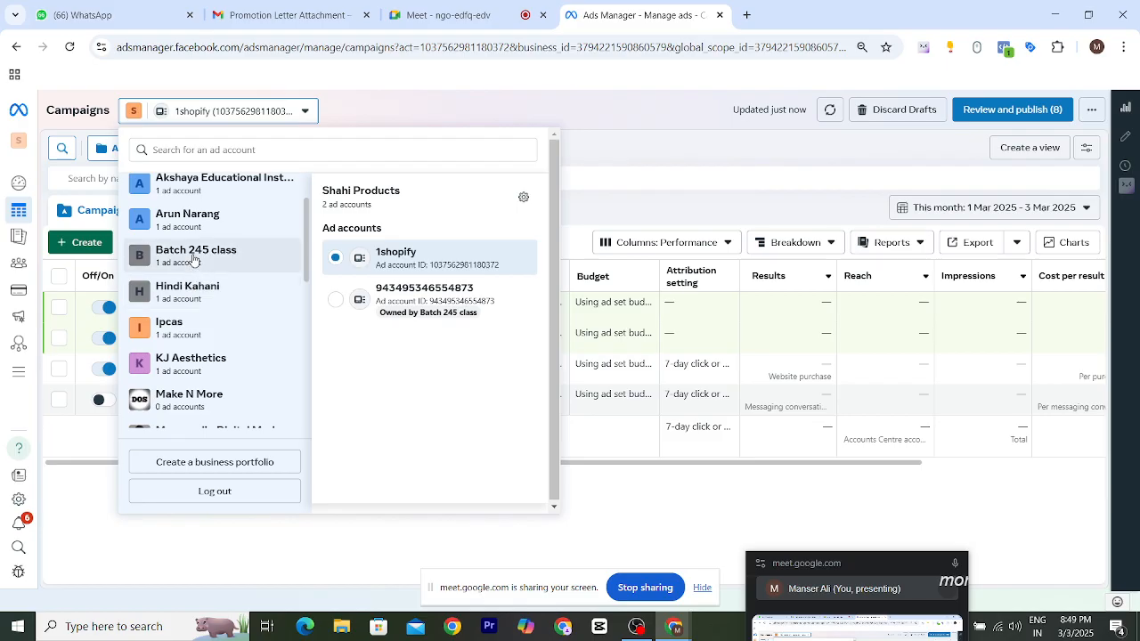
click(198, 297)
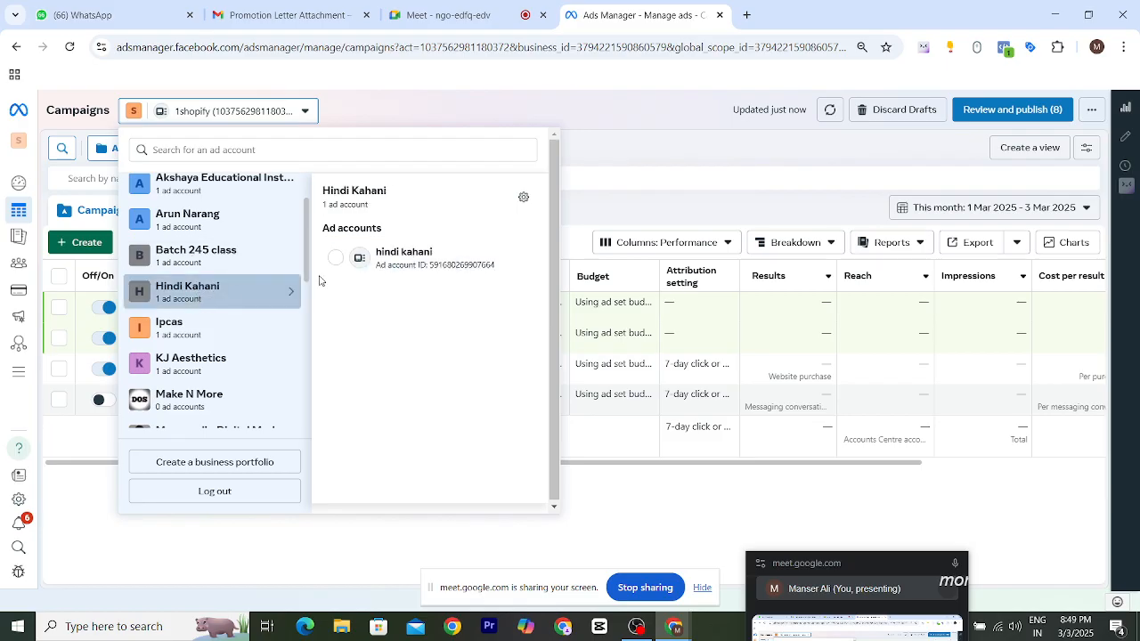
click(388, 258)
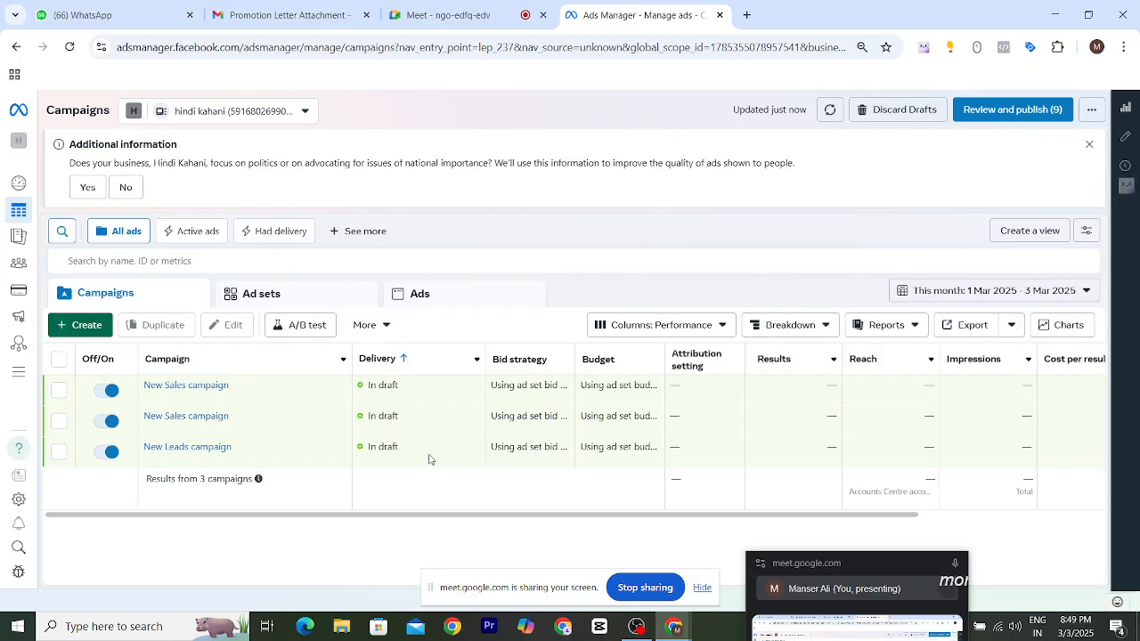
scroll(459, 519, right, 3)
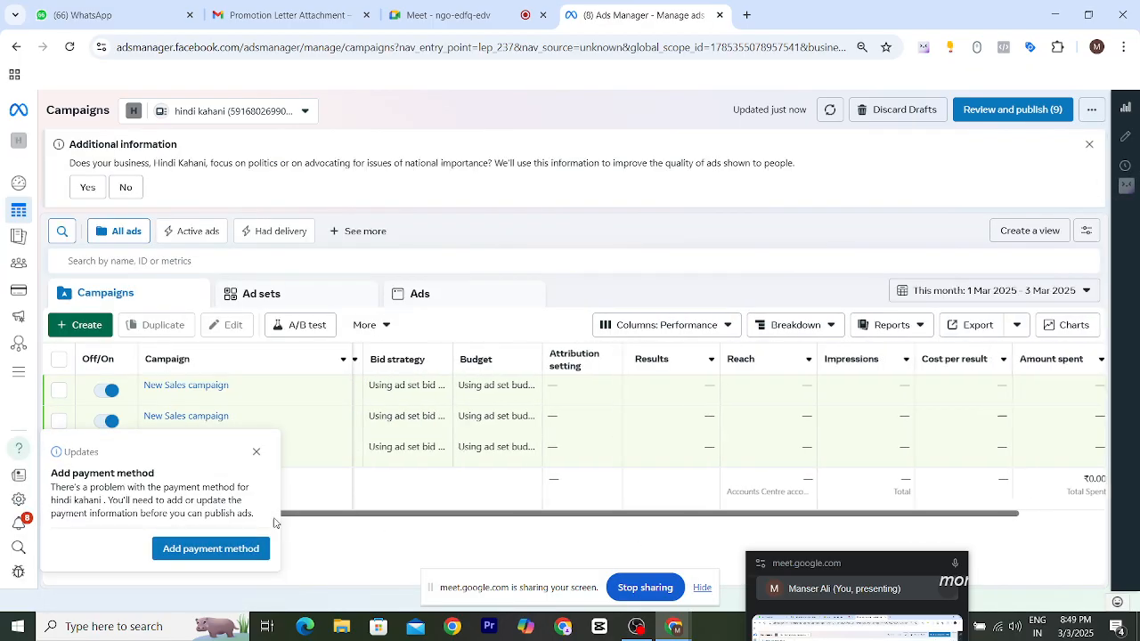
- Dismiss the payment notice and switch to the 1shopify ad account in the Shahi Products portfolio
click(257, 457)
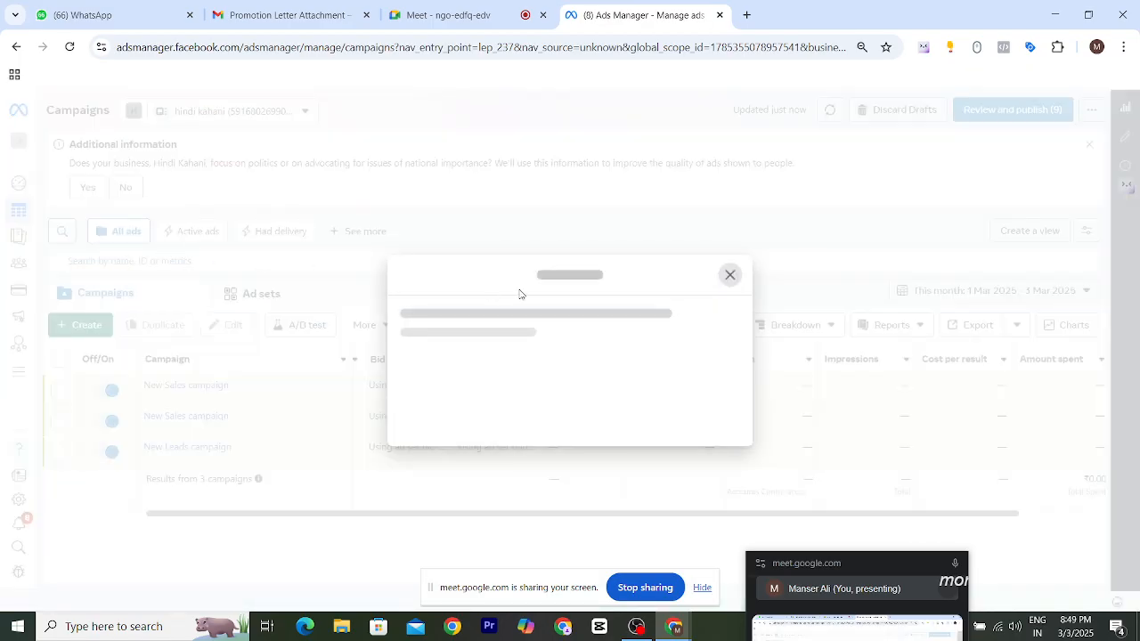
click(731, 273)
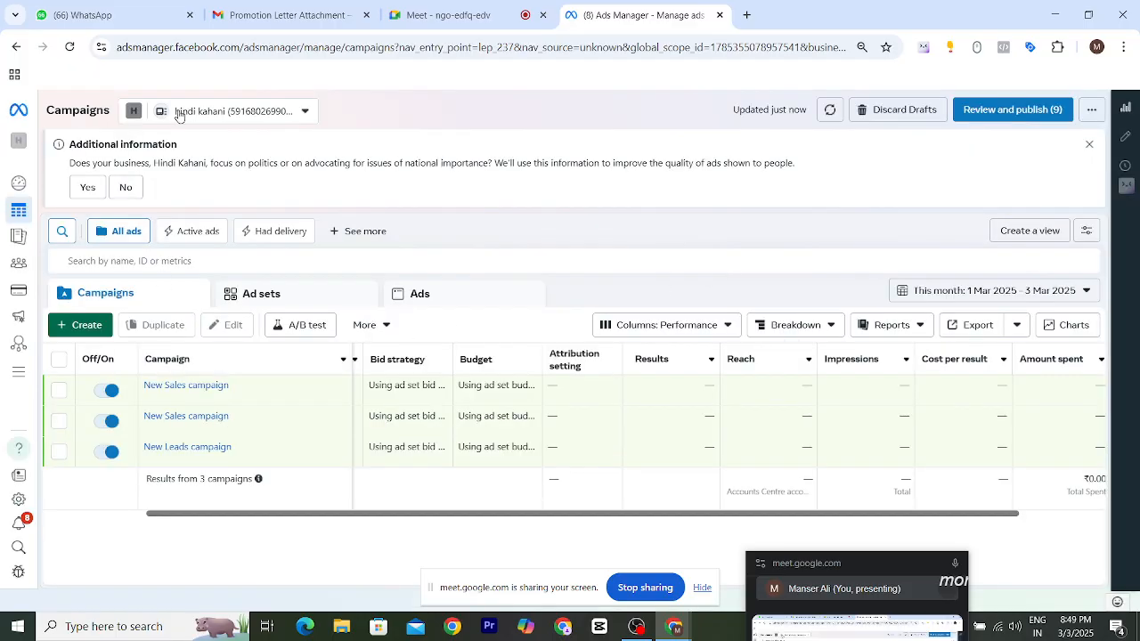
click(256, 110)
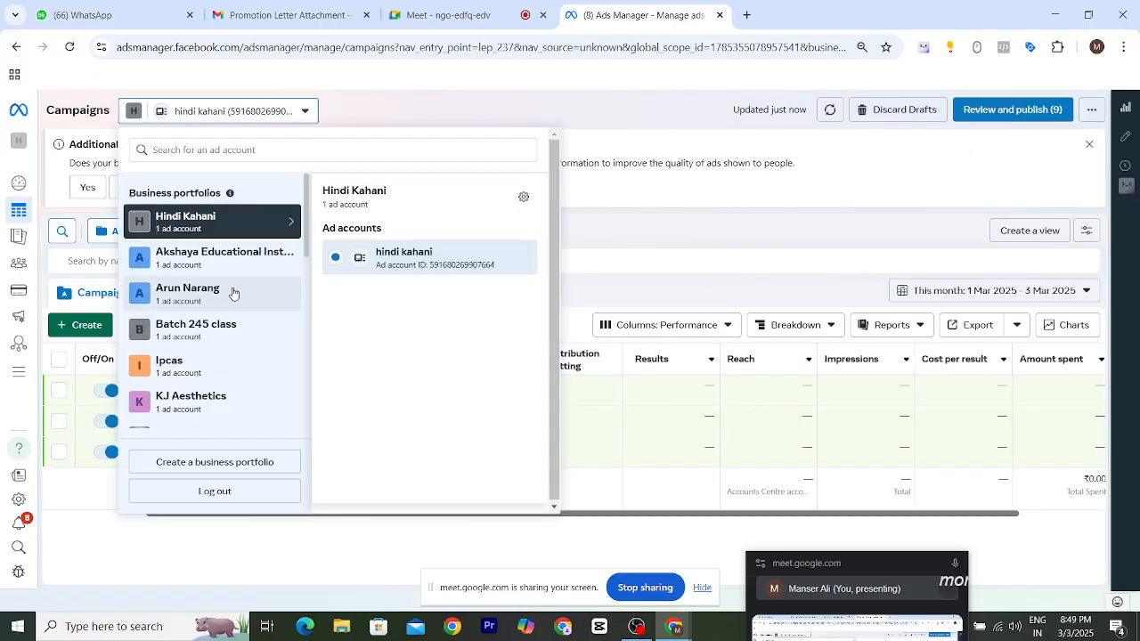
scroll(233, 293, down, 1)
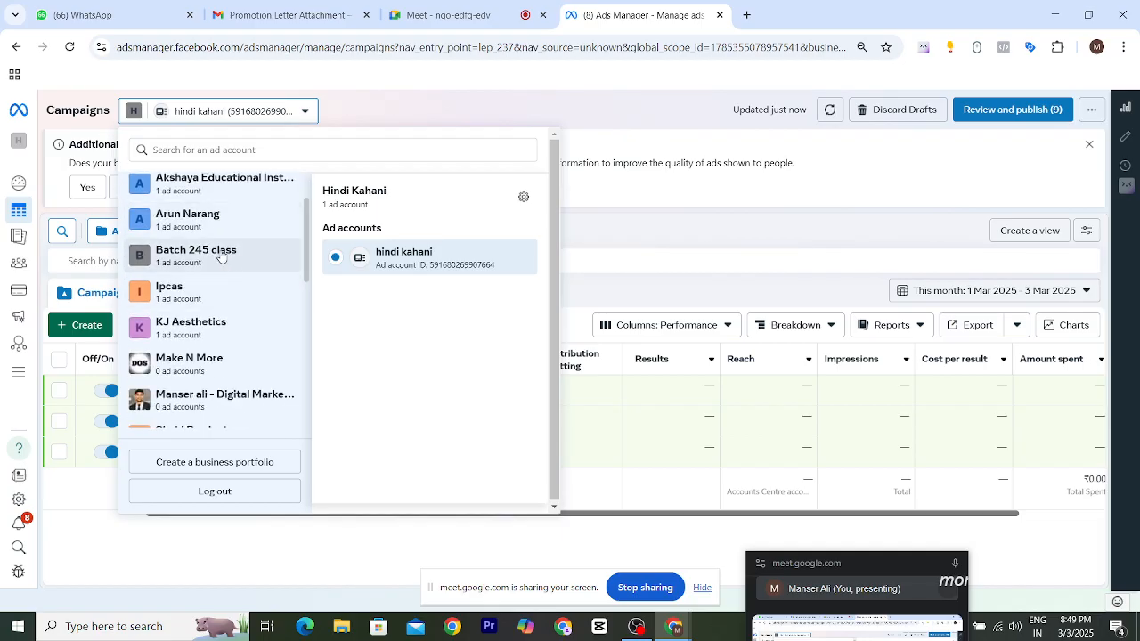
scroll(226, 320, down, 4)
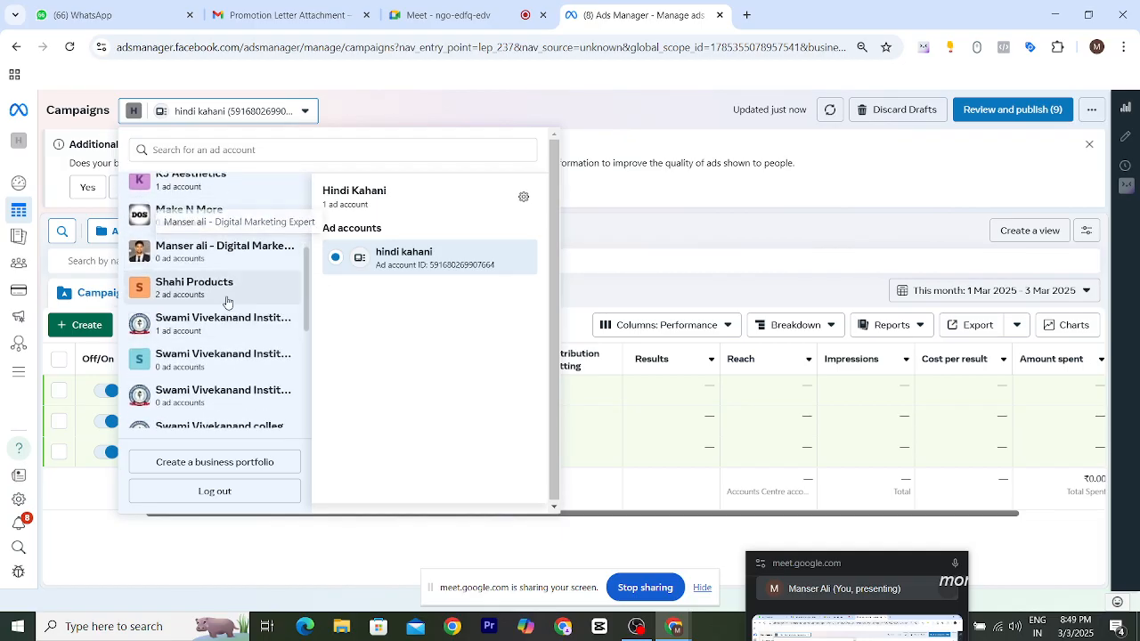
scroll(226, 299, down, 2)
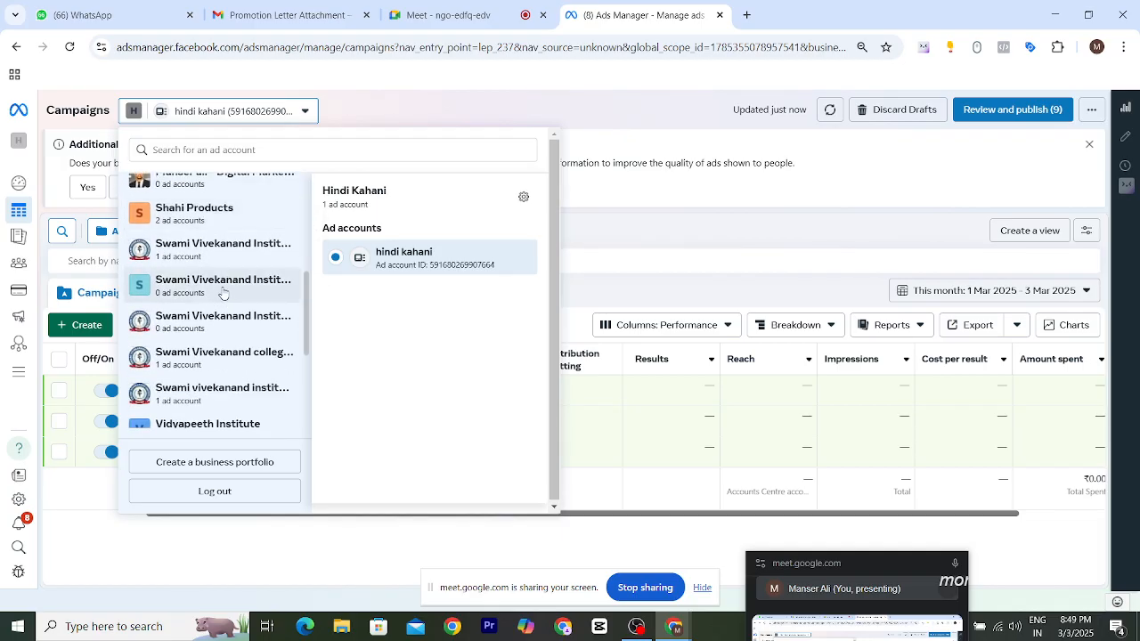
click(197, 220)
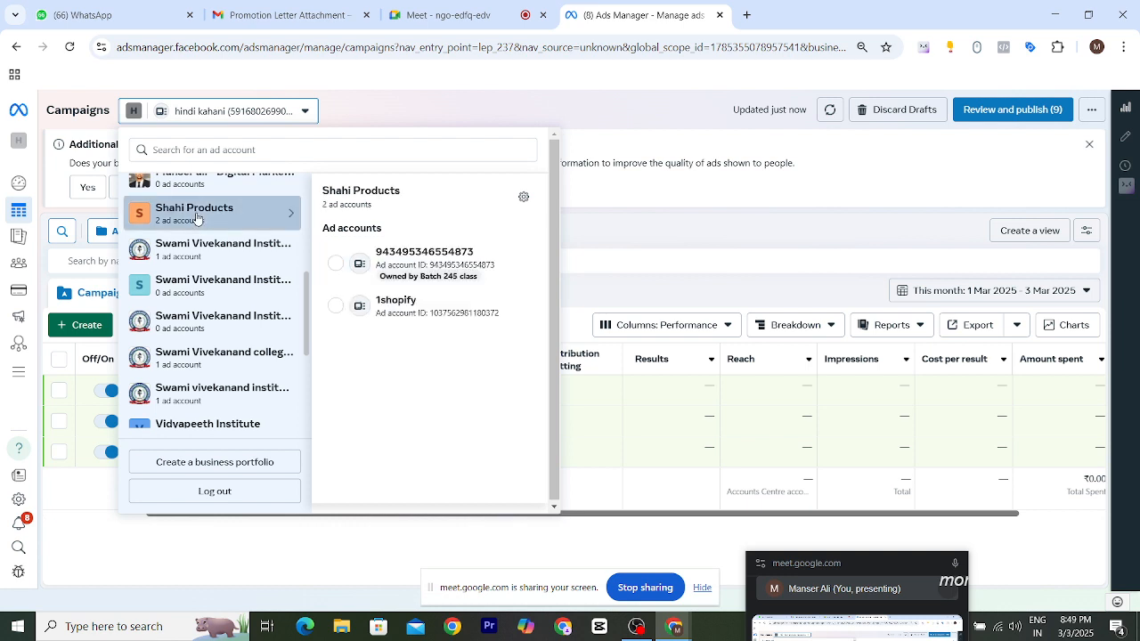
click(380, 307)
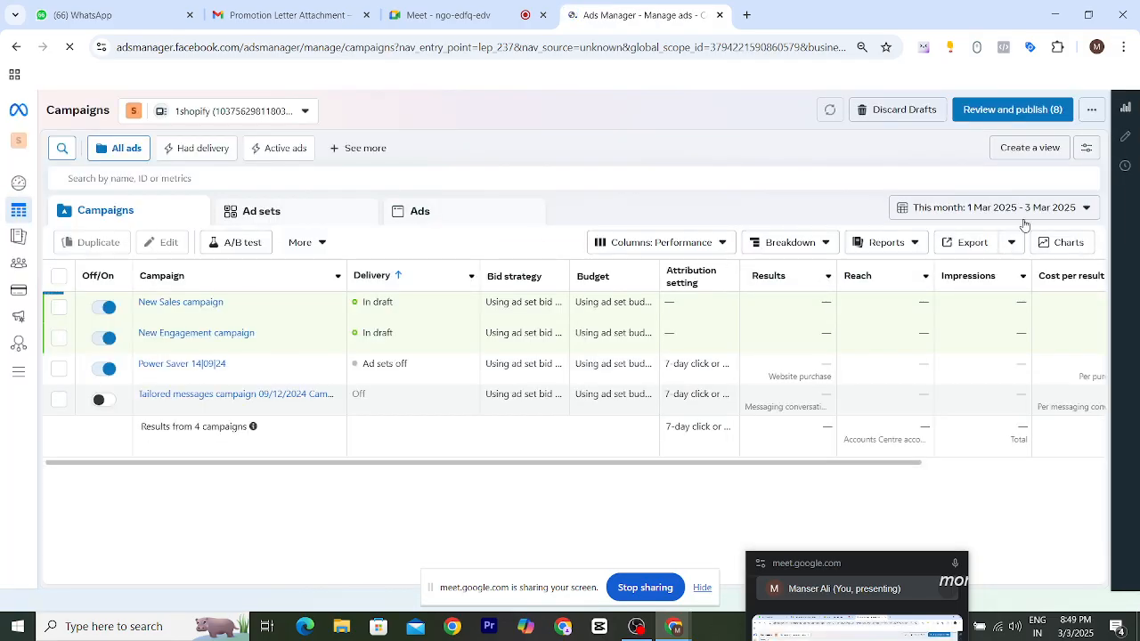
- Set the campaign table's date range to Maximum
click(1029, 210)
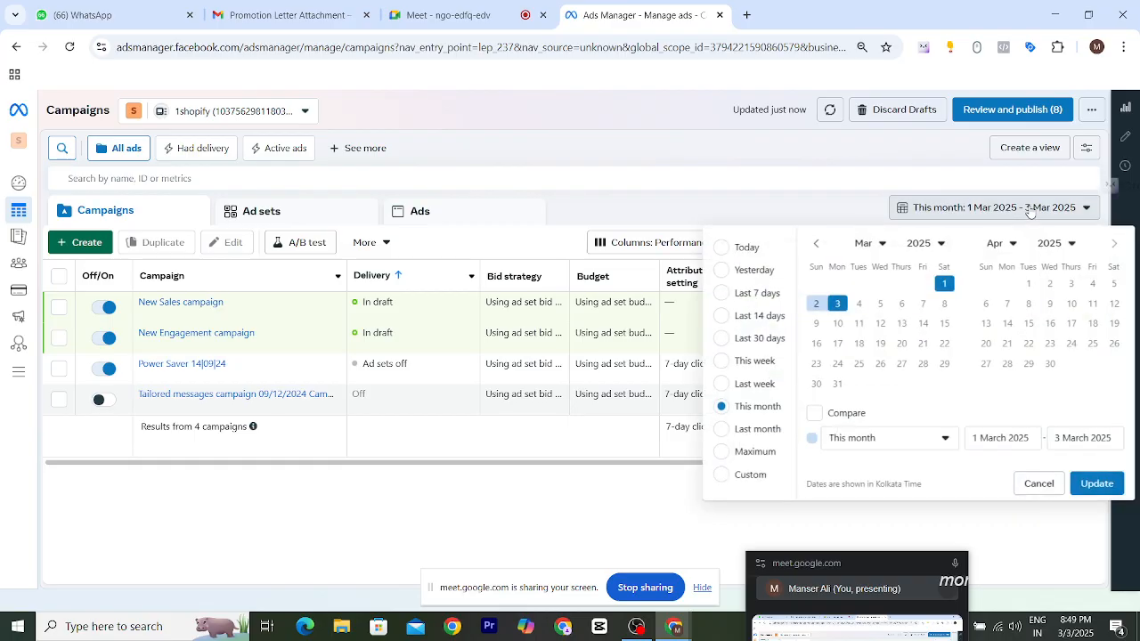
click(724, 454)
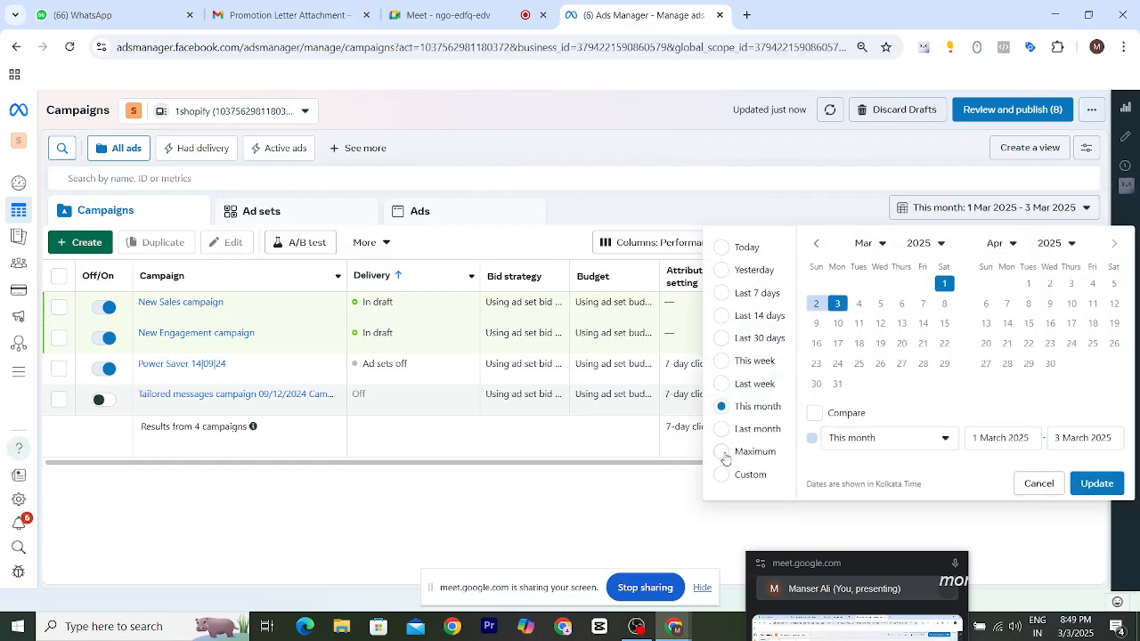
click(637, 206)
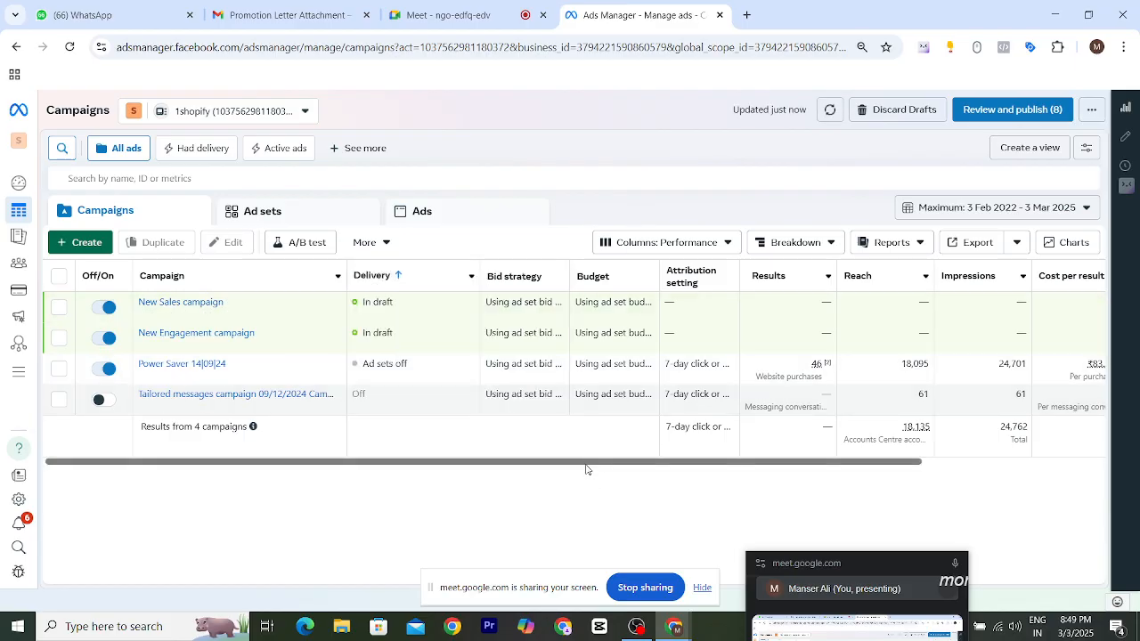
- Select the Power Saver 14|09|24 campaign and create a new report from it
drag(601, 464, 659, 463)
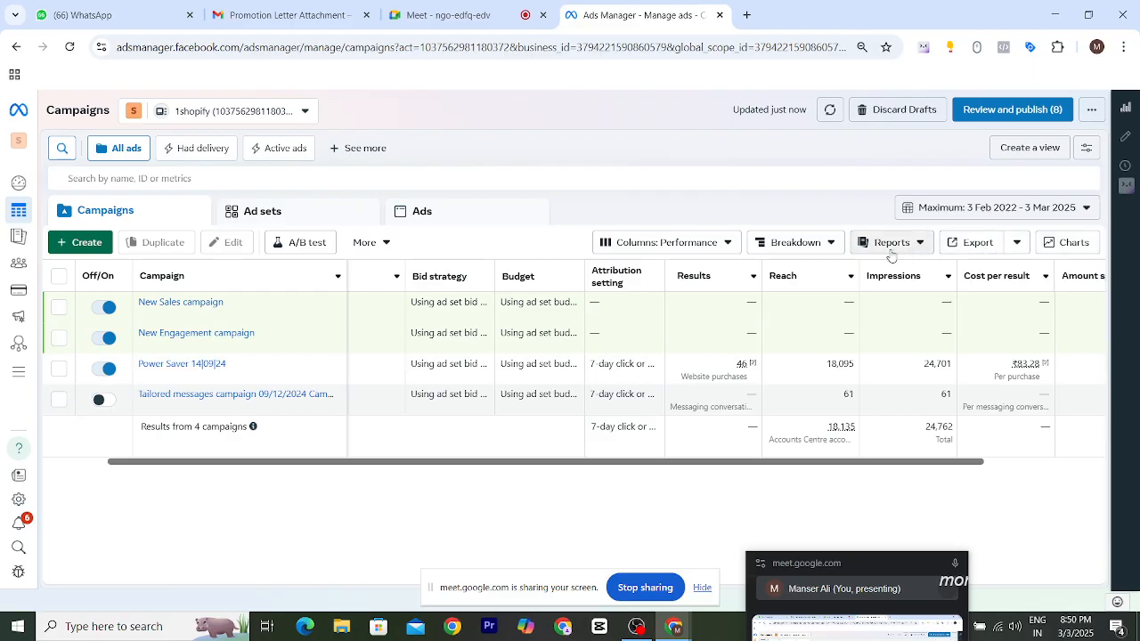
click(59, 369)
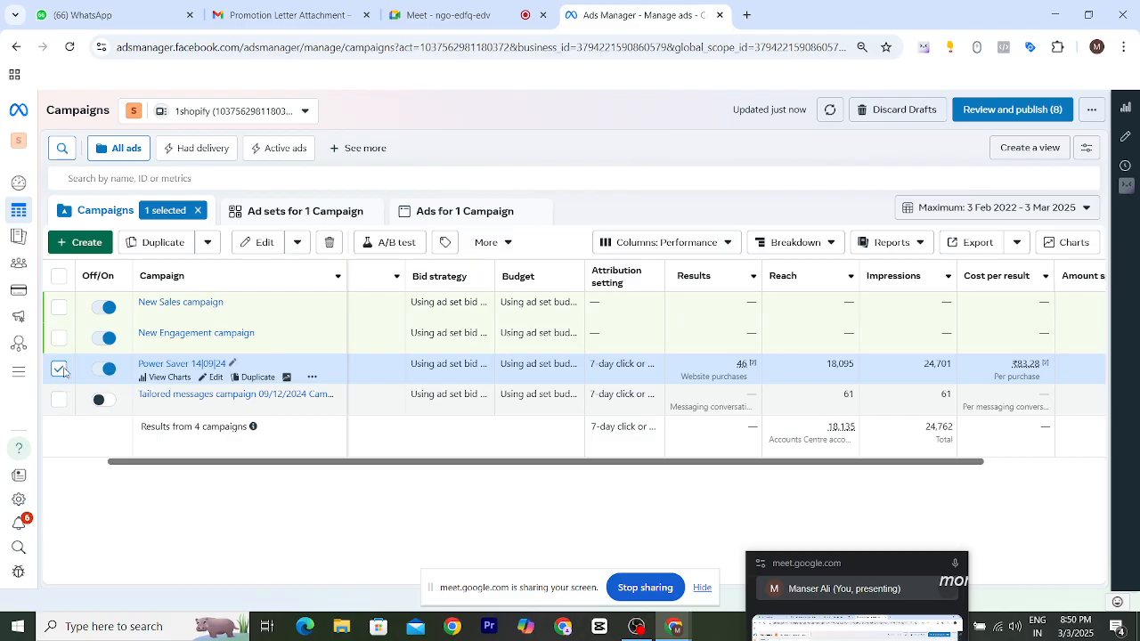
click(891, 242)
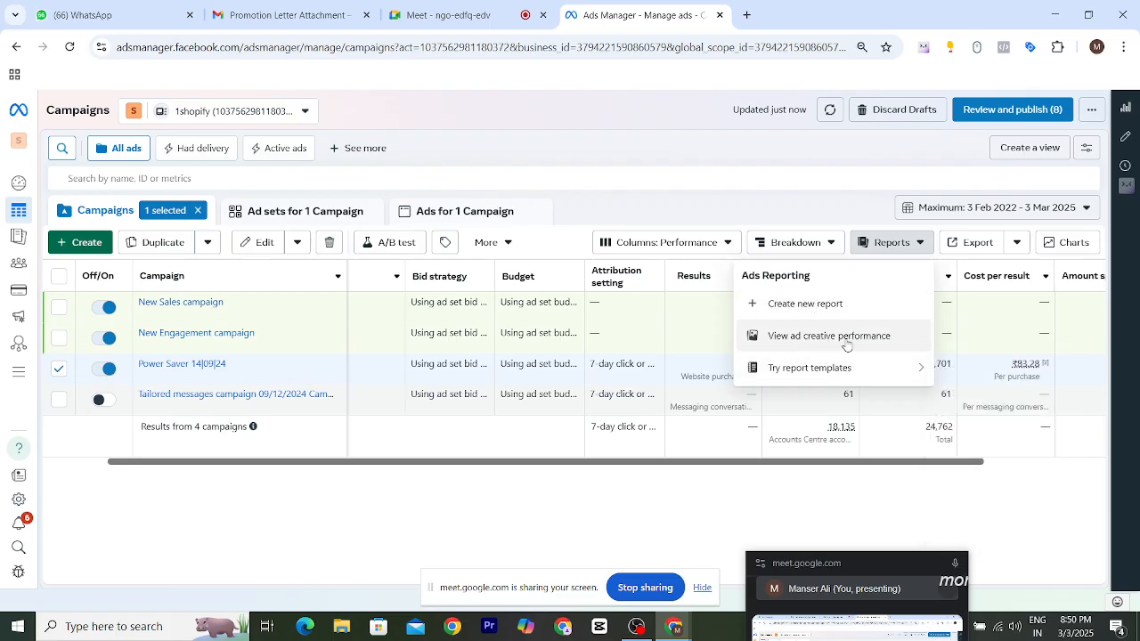
mouse_move(806, 377)
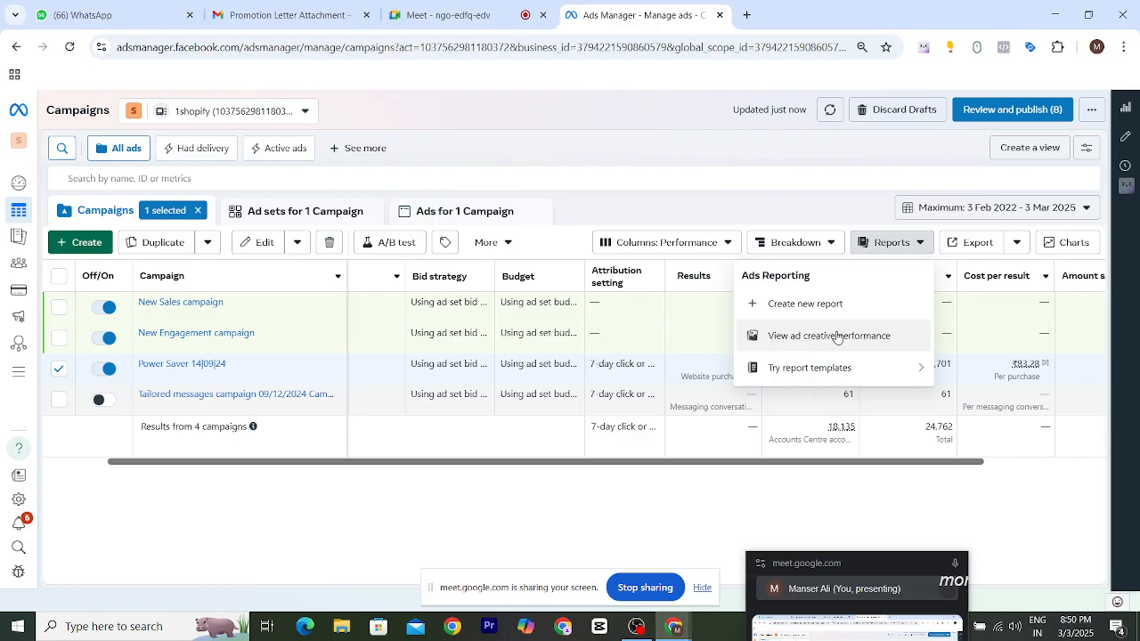
click(798, 304)
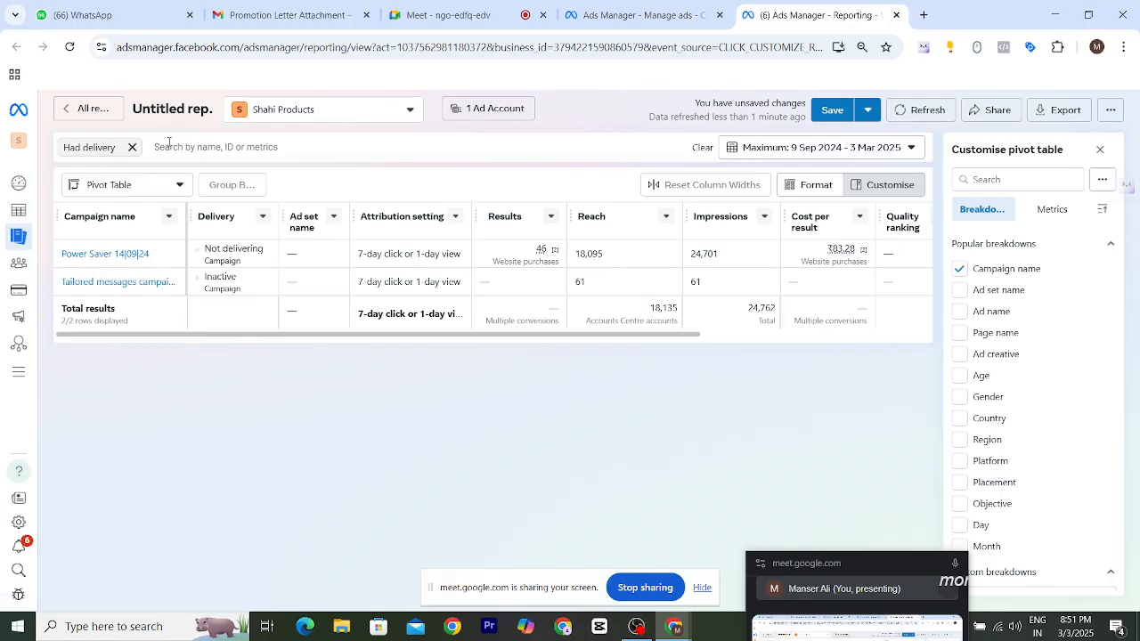
- Replace the report's Had delivery filter with a Campaign name contains "power saver" filter
click(167, 147)
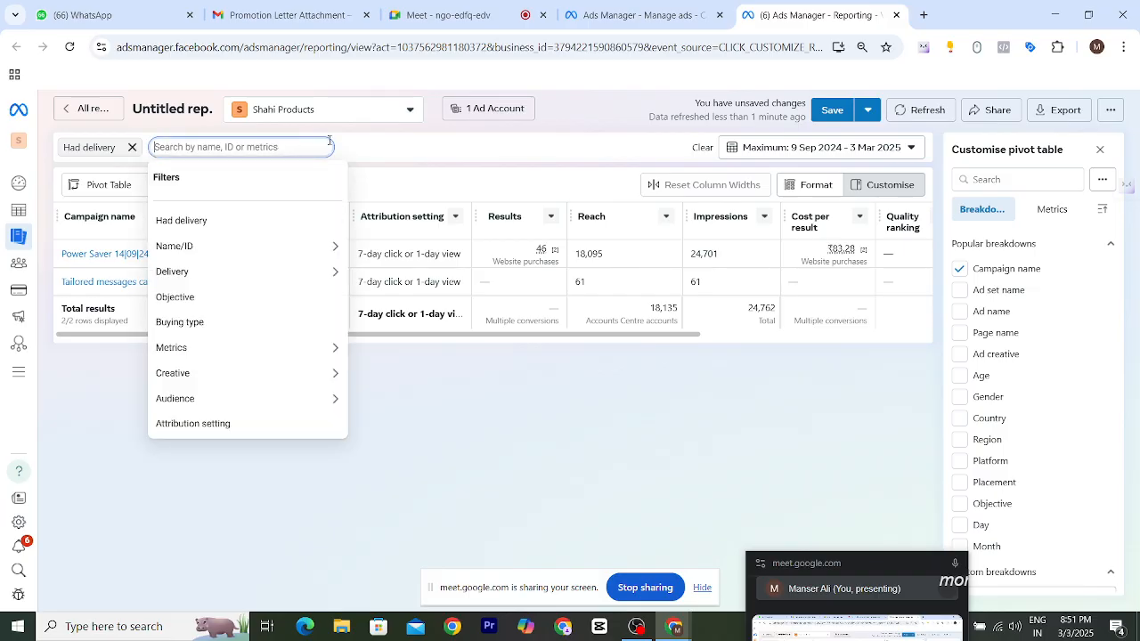
click(382, 151)
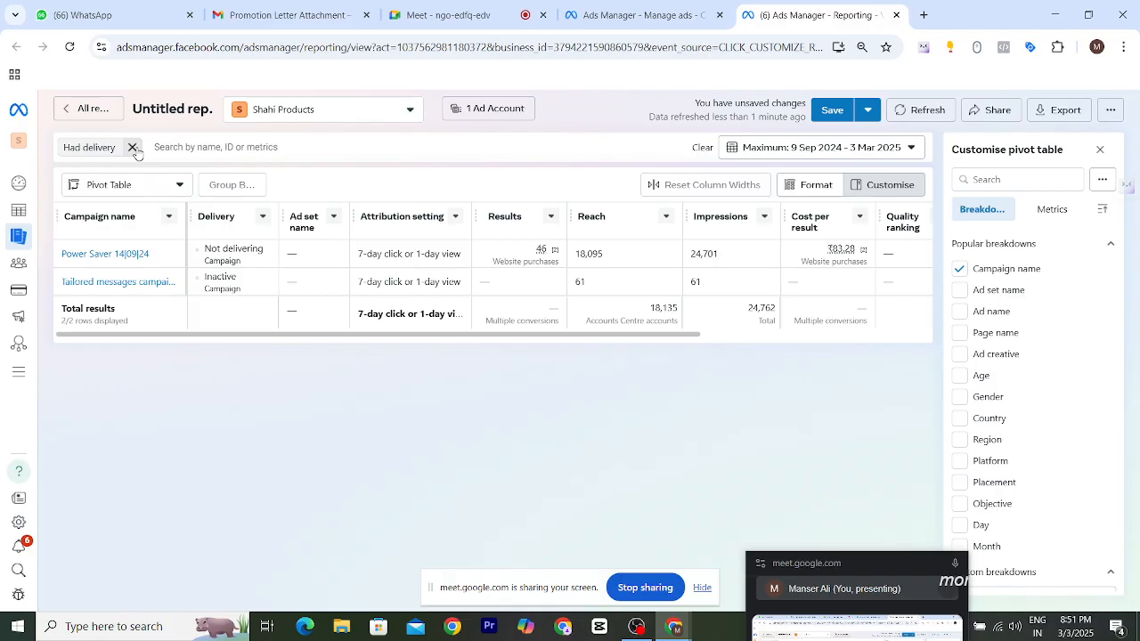
drag(57, 255, 114, 255)
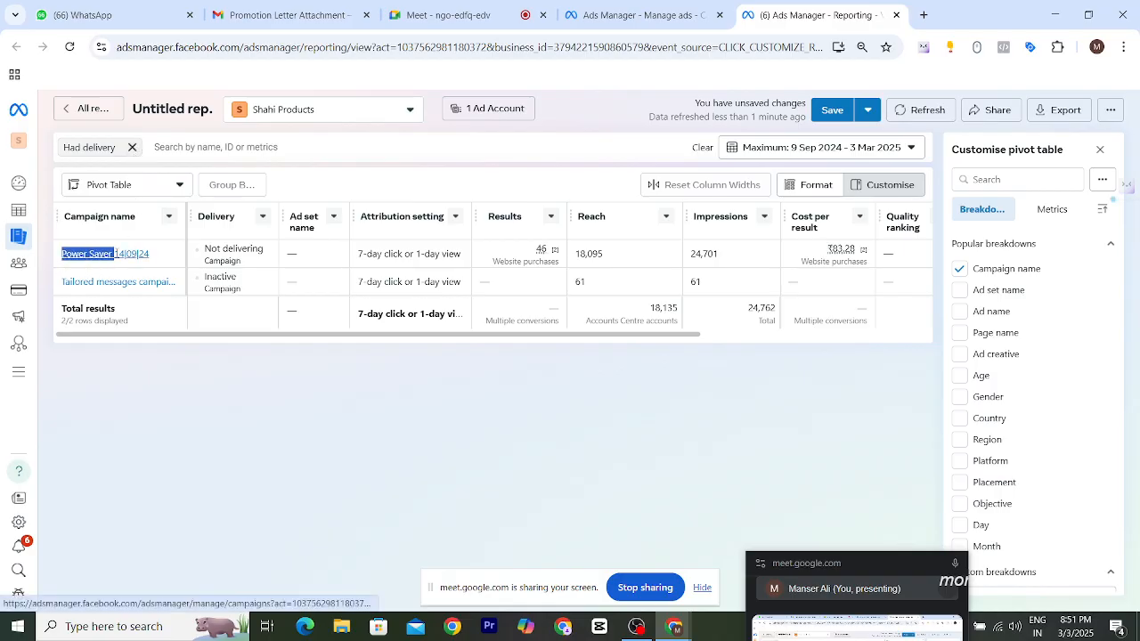
click(132, 147)
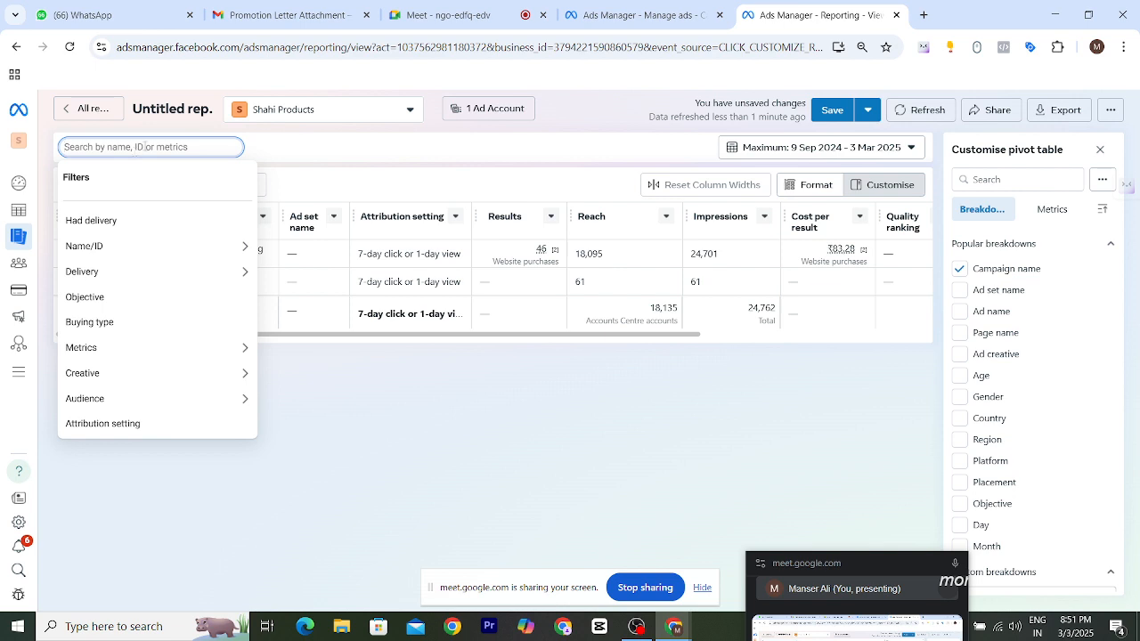
text(powe)
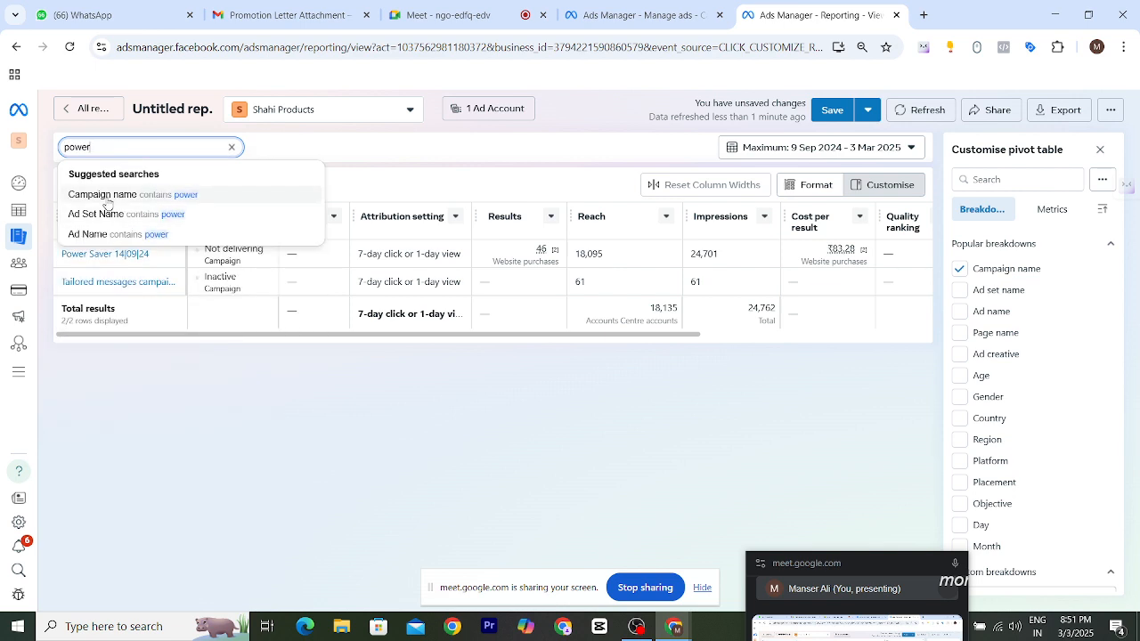
text(r saver)
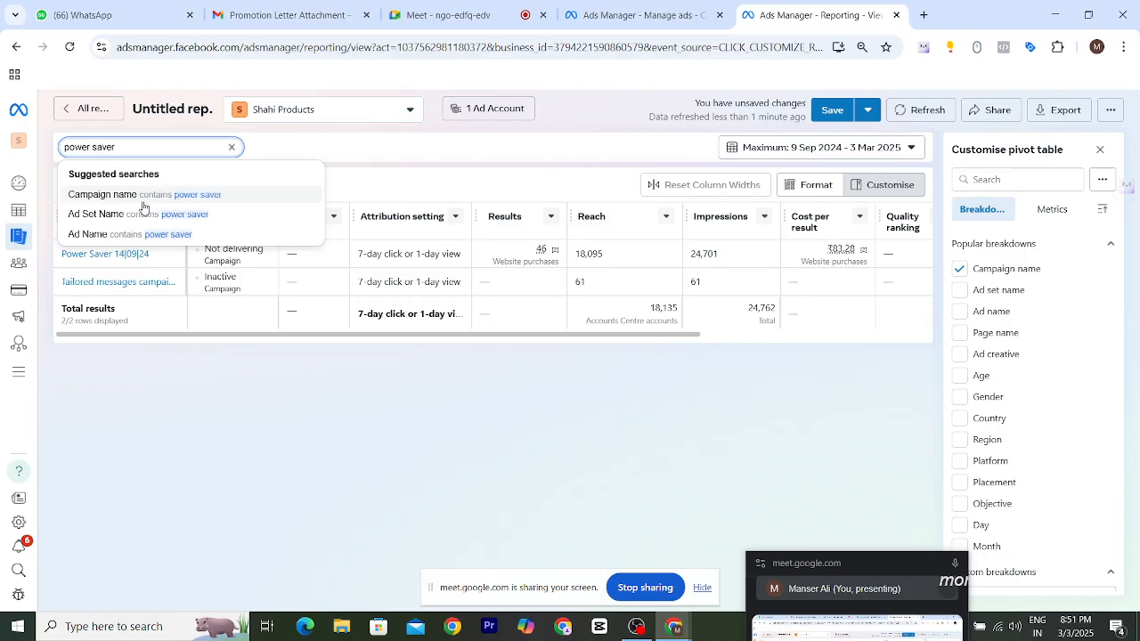
click(140, 200)
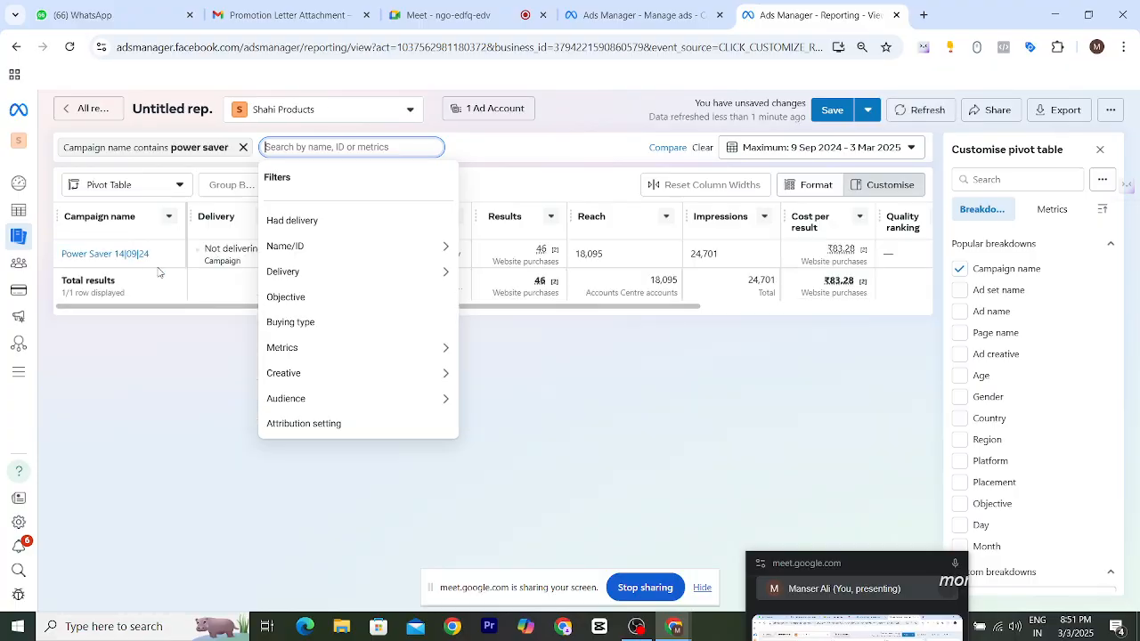
click(190, 358)
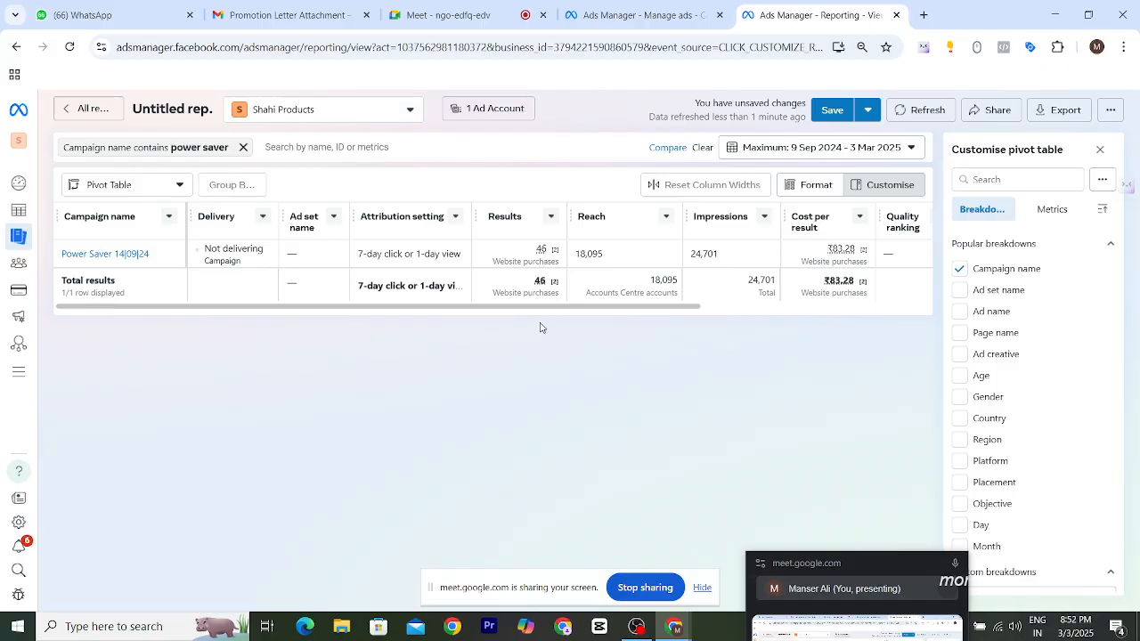
- Remove the Quality ranking column from the report's pivot table
drag(537, 307, 632, 308)
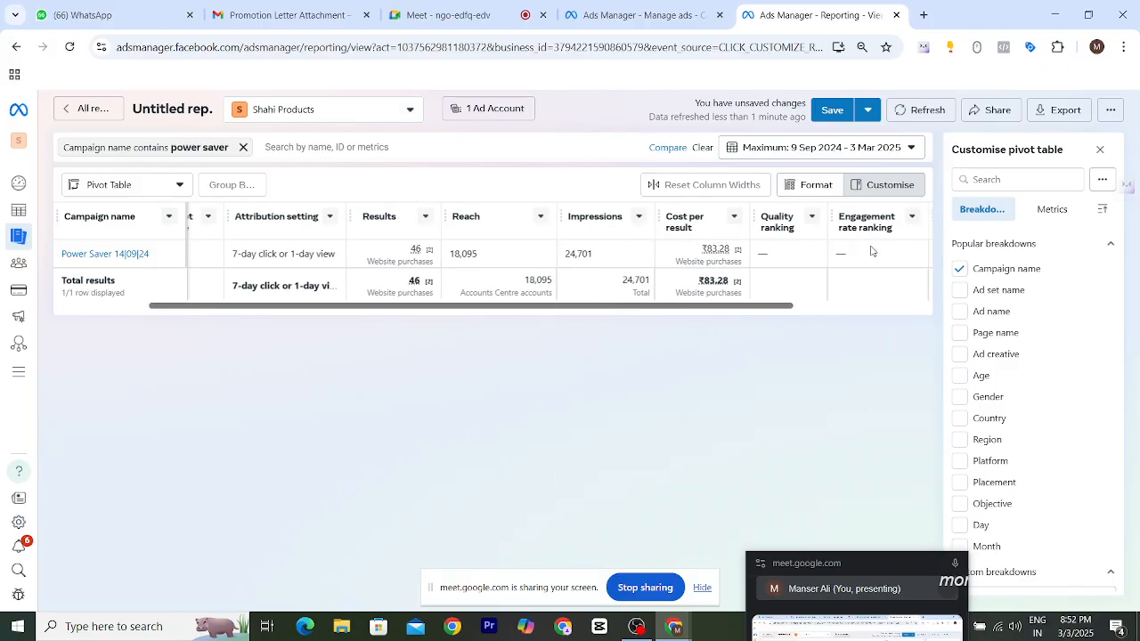
drag(771, 307, 927, 294)
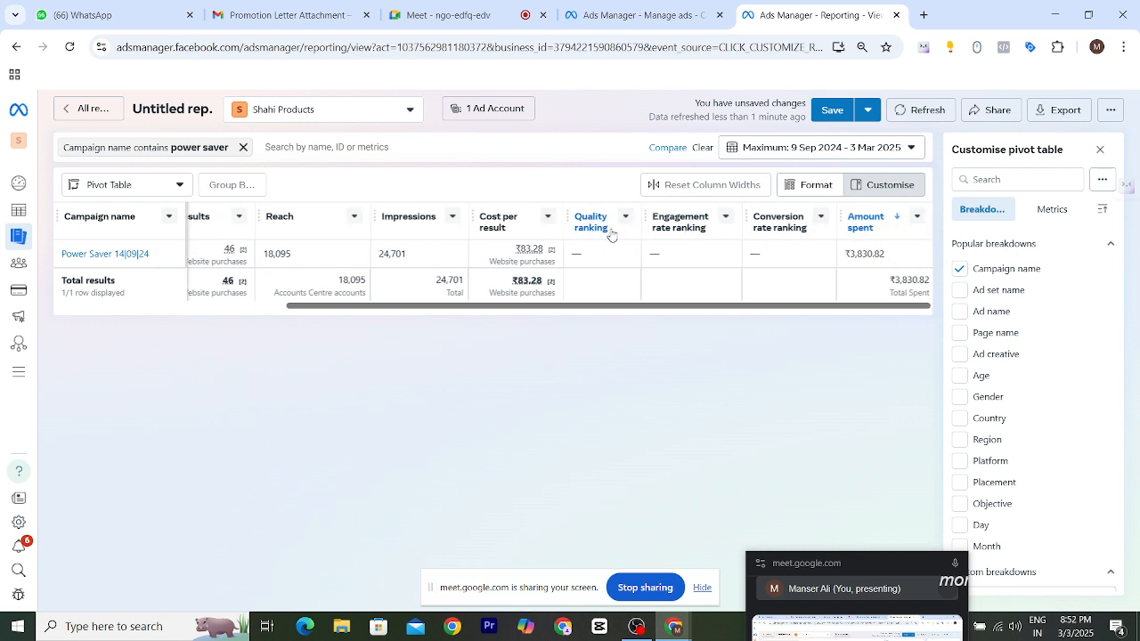
mouse_move(601, 227)
click(627, 222)
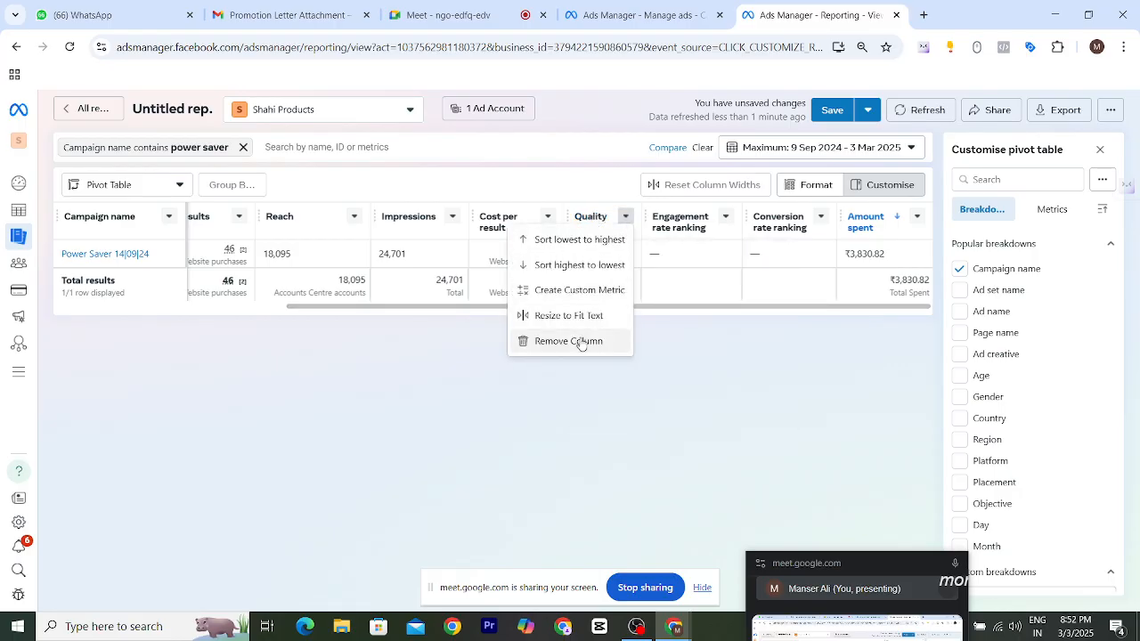
click(580, 341)
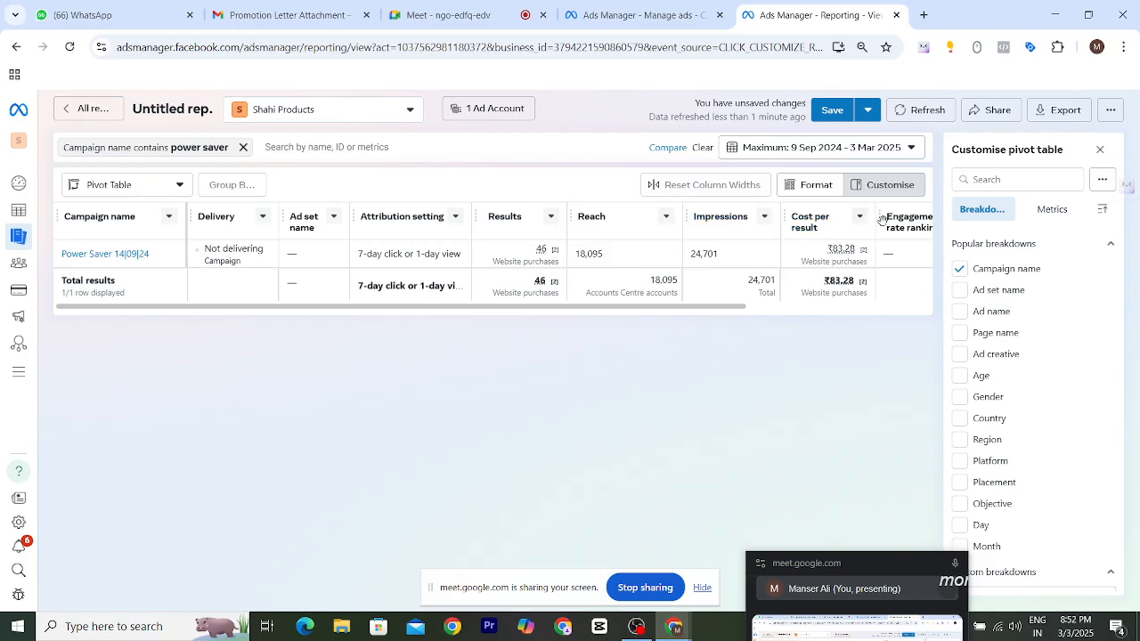
- Remove the Engagement rate ranking and Conversion rate ranking columns from the pivot table
drag(686, 306, 857, 307)
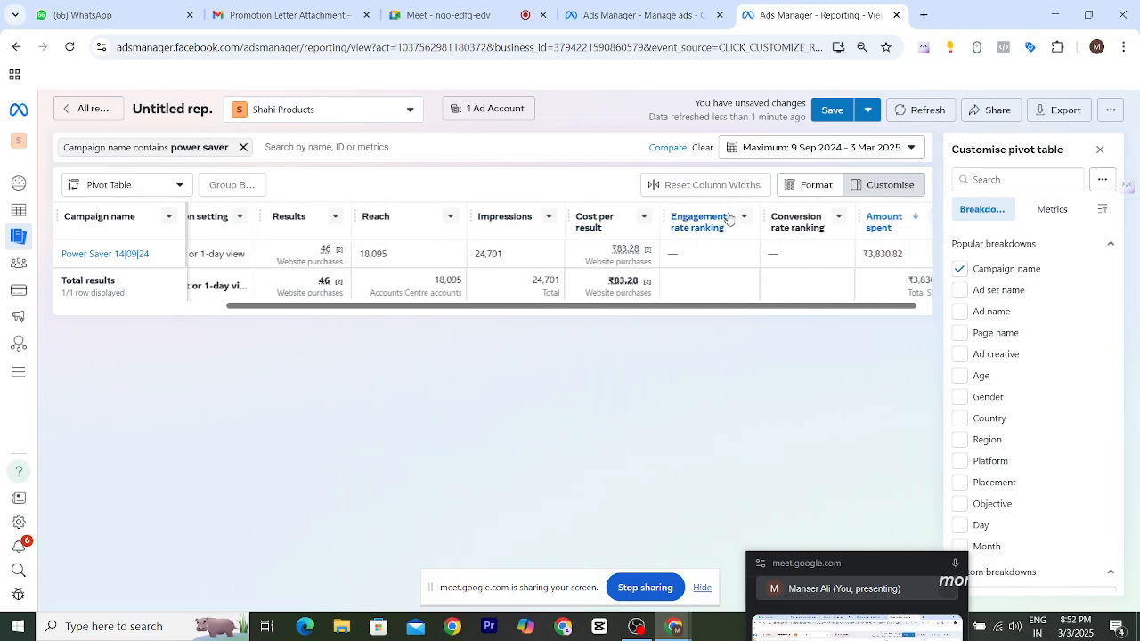
click(743, 218)
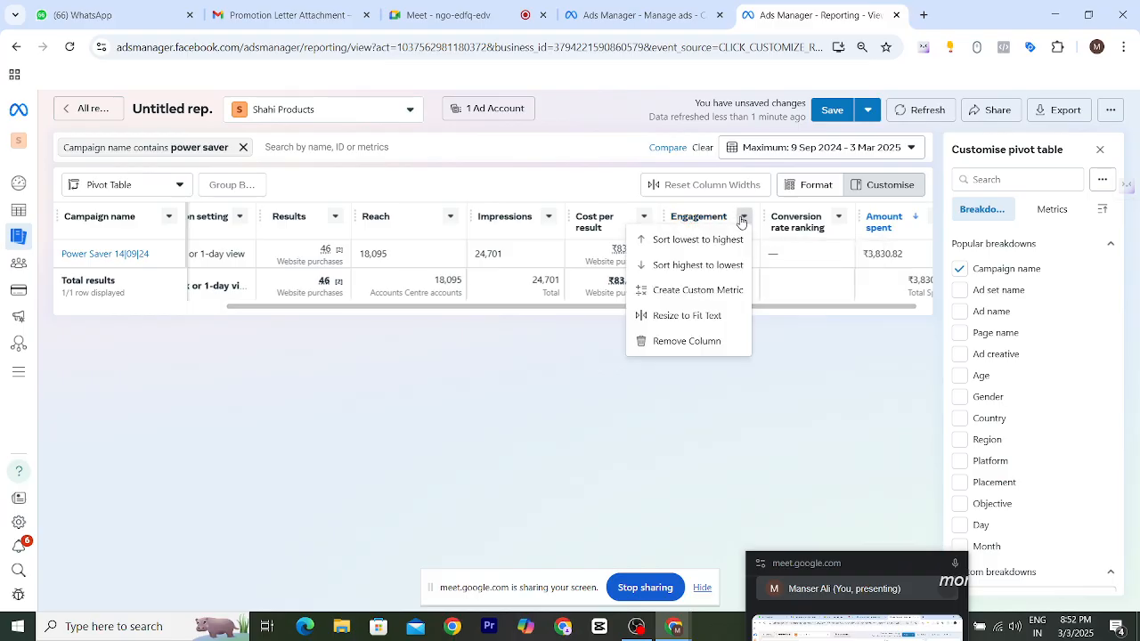
click(693, 341)
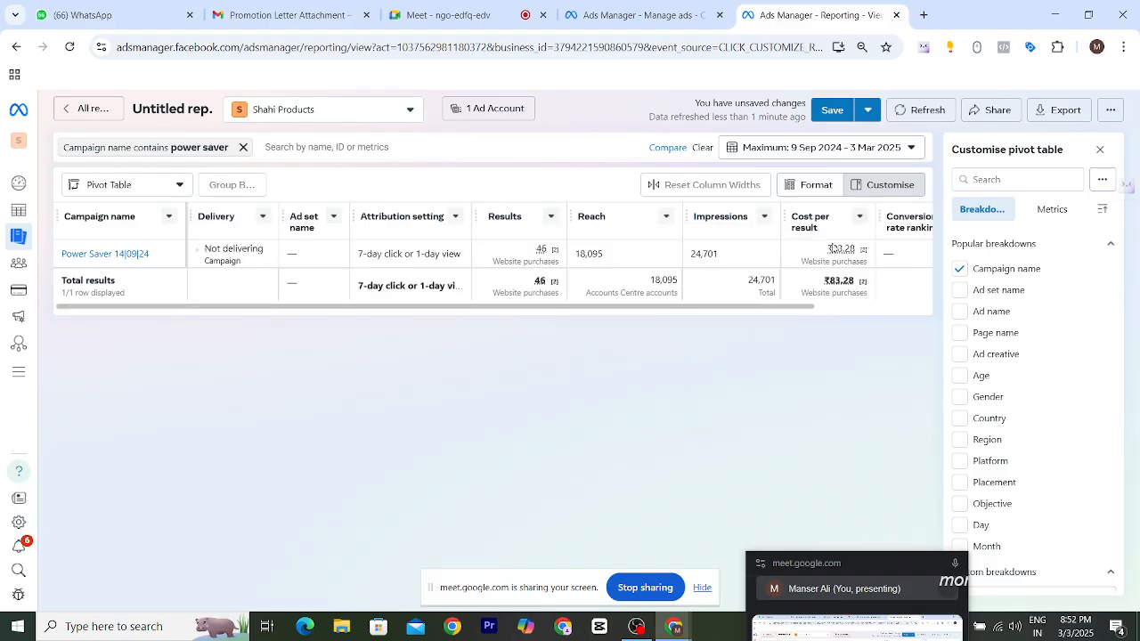
drag(743, 308, 861, 307)
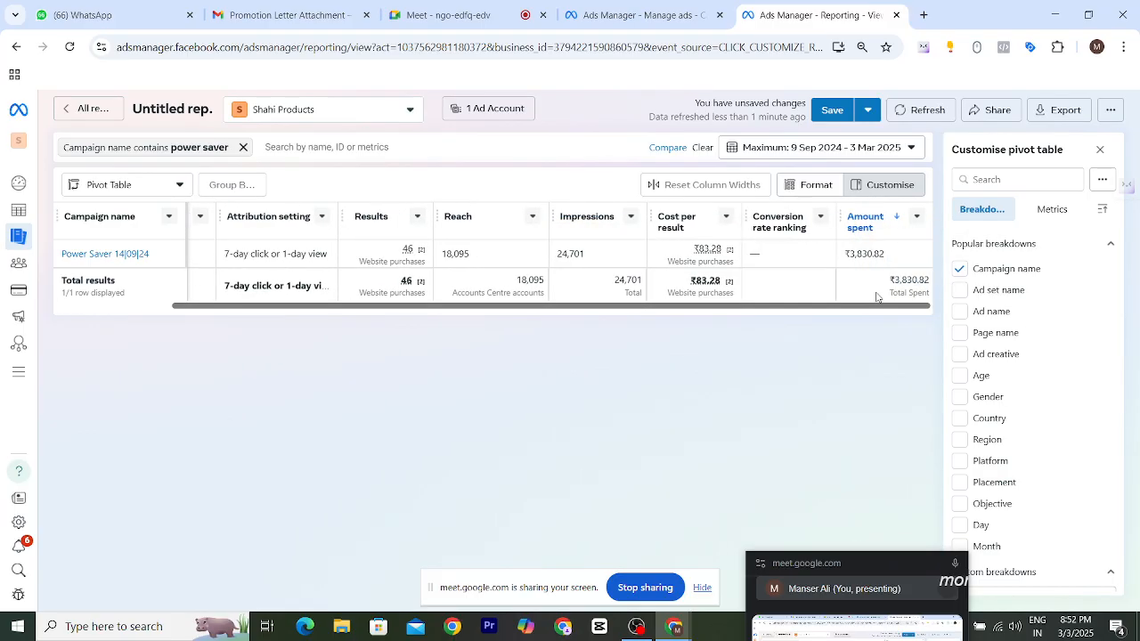
click(820, 221)
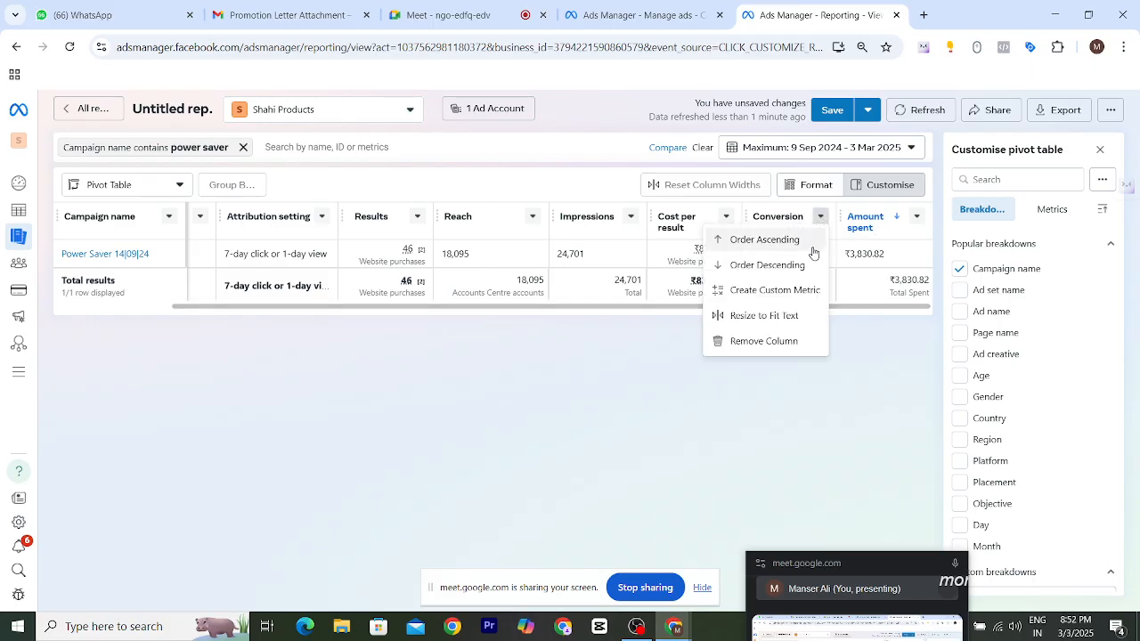
click(762, 340)
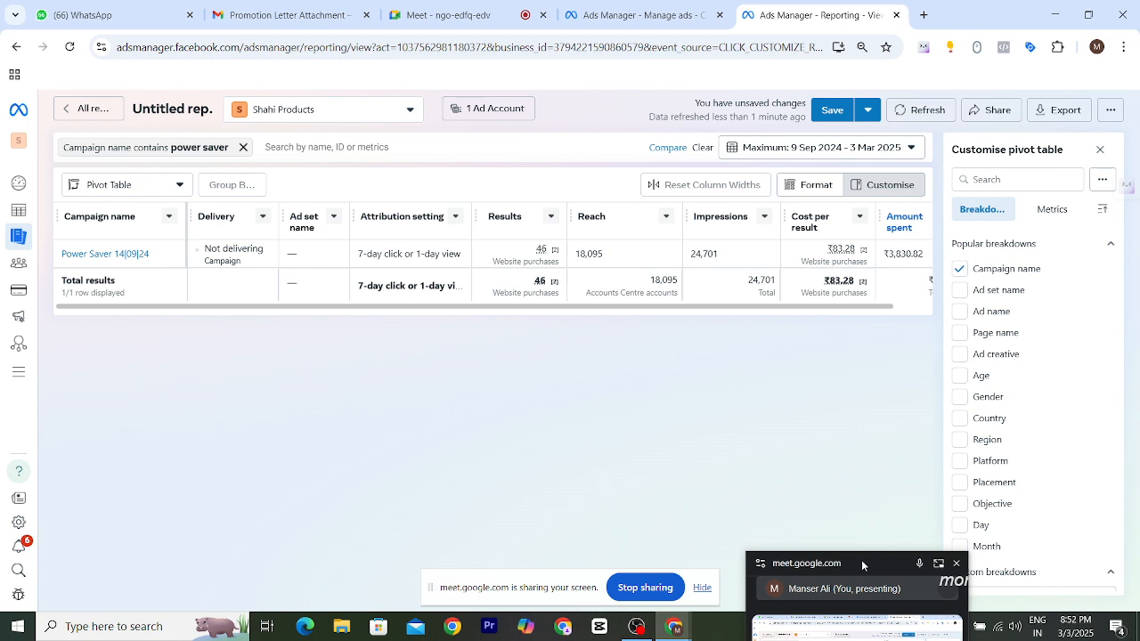
drag(861, 563, 878, 583)
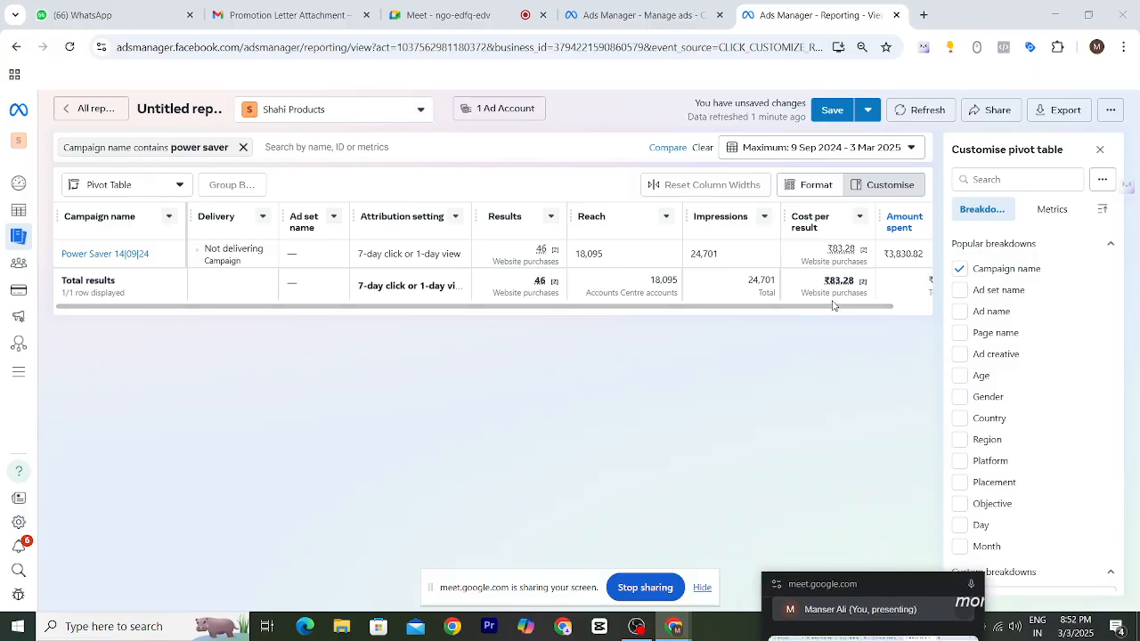
- Inspect the Results and Cost per result values across the pivot table's columns
drag(463, 307, 555, 310)
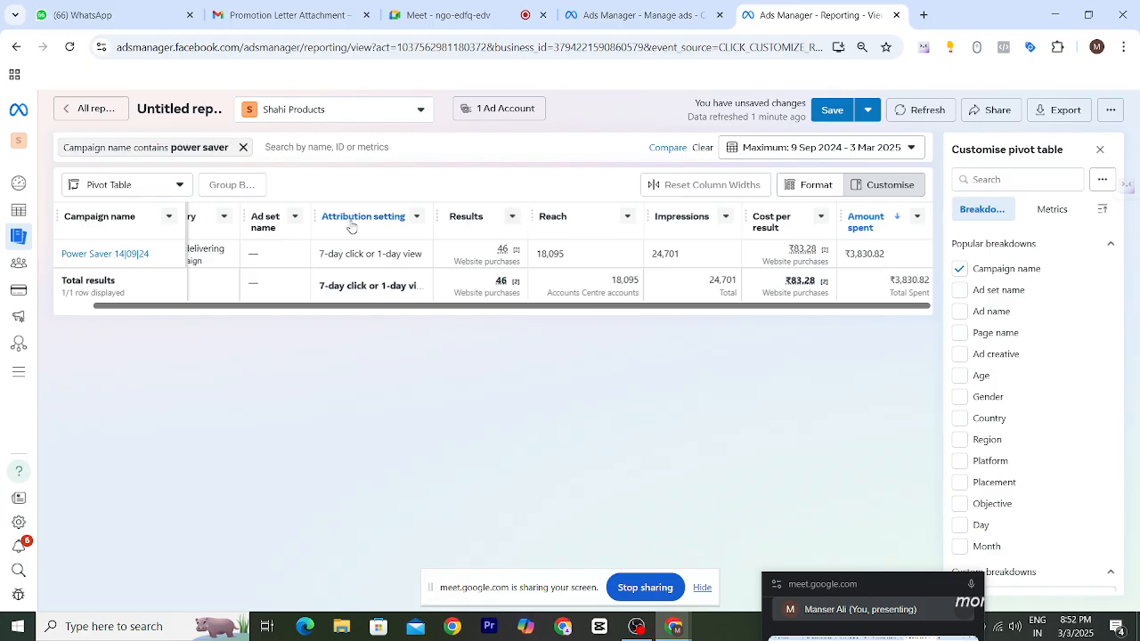
double_click(501, 250)
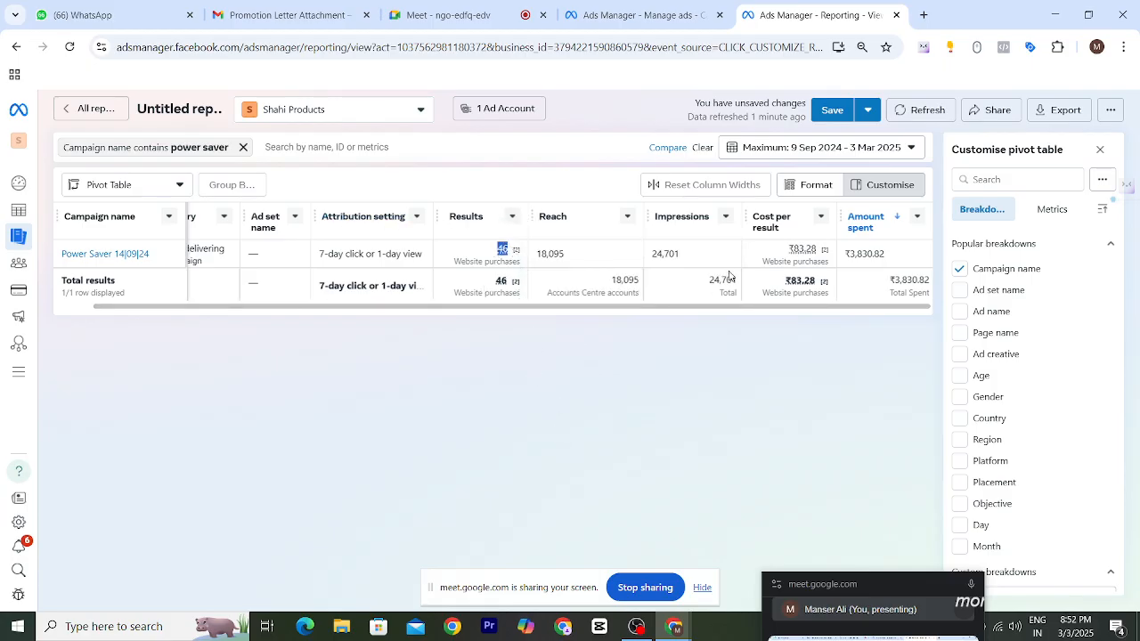
click(796, 248)
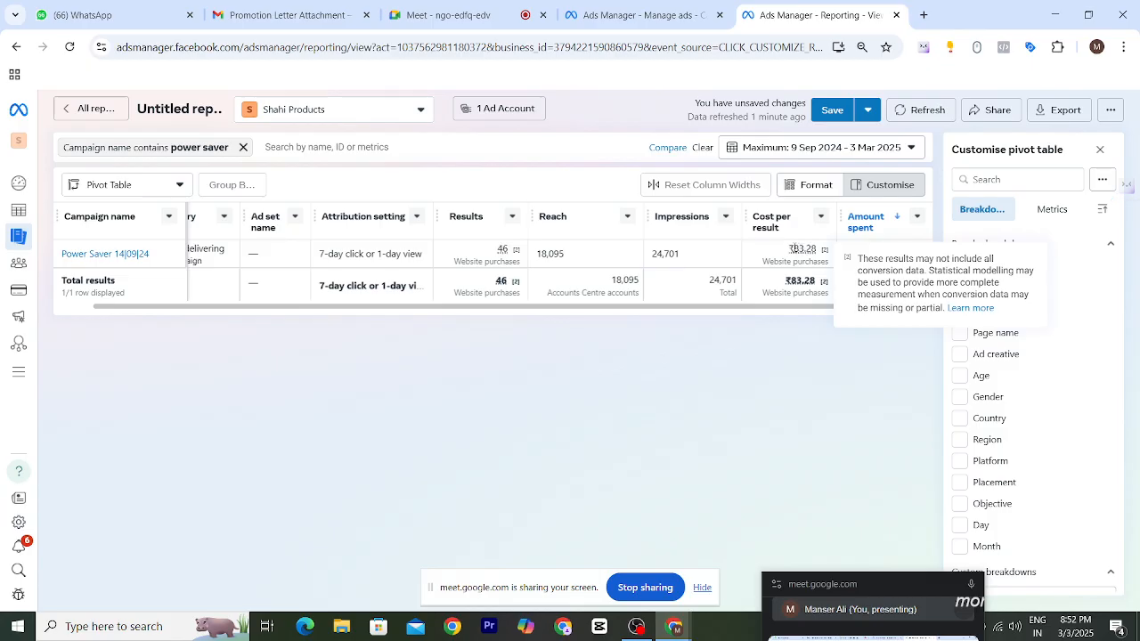
drag(806, 248, 827, 248)
click(768, 361)
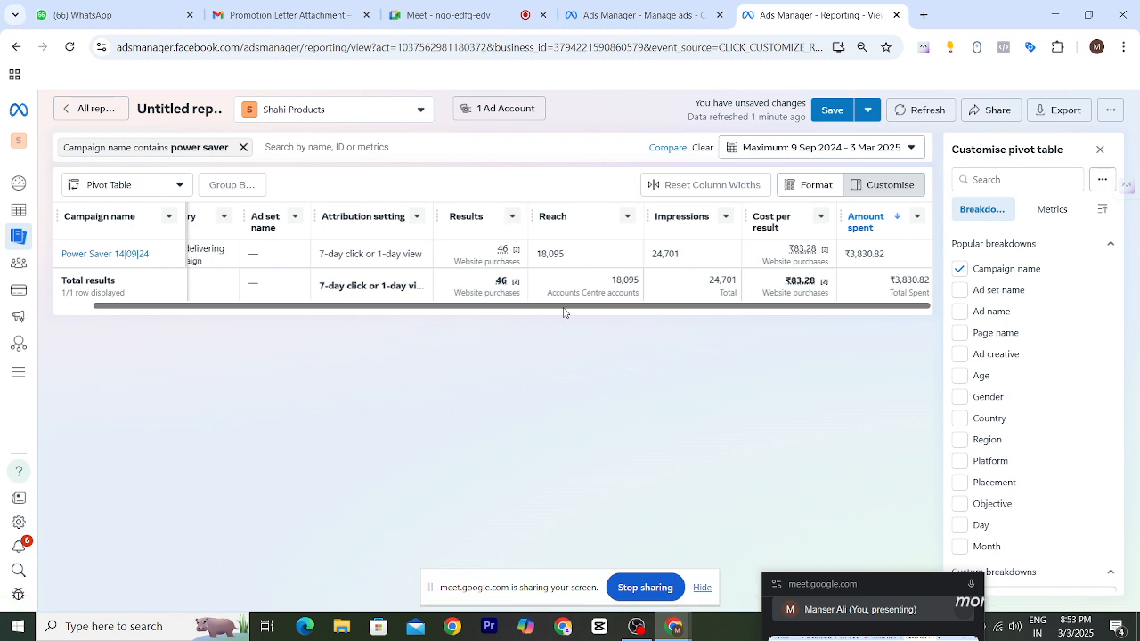
drag(647, 310, 408, 324)
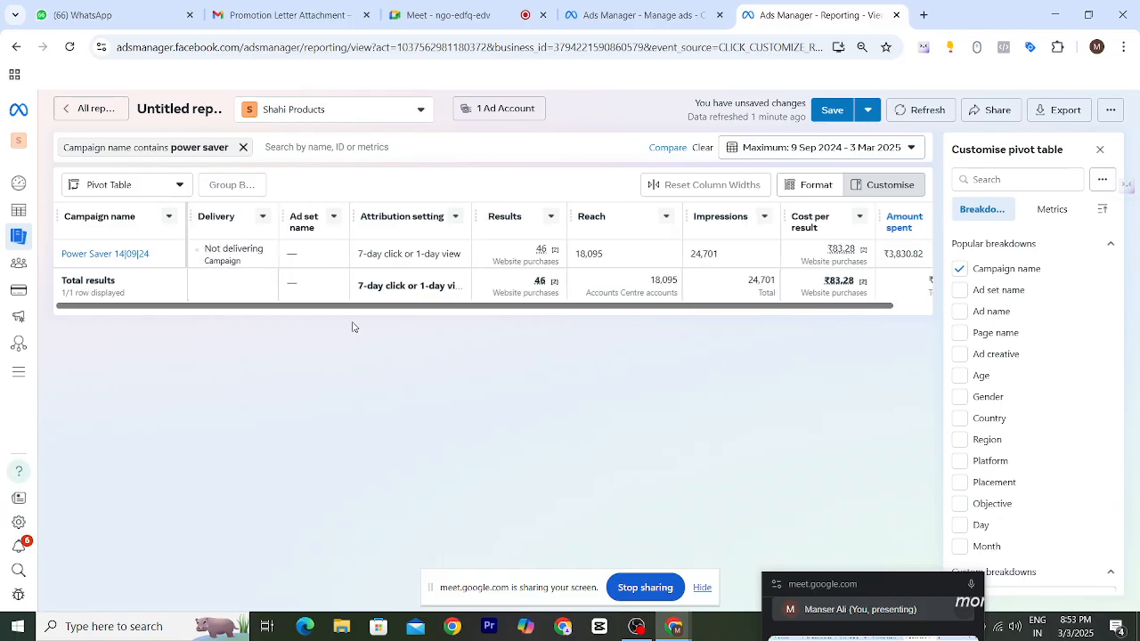
- Remove the Ad set name, Delivery and Attribution setting columns from the pivot table
click(332, 217)
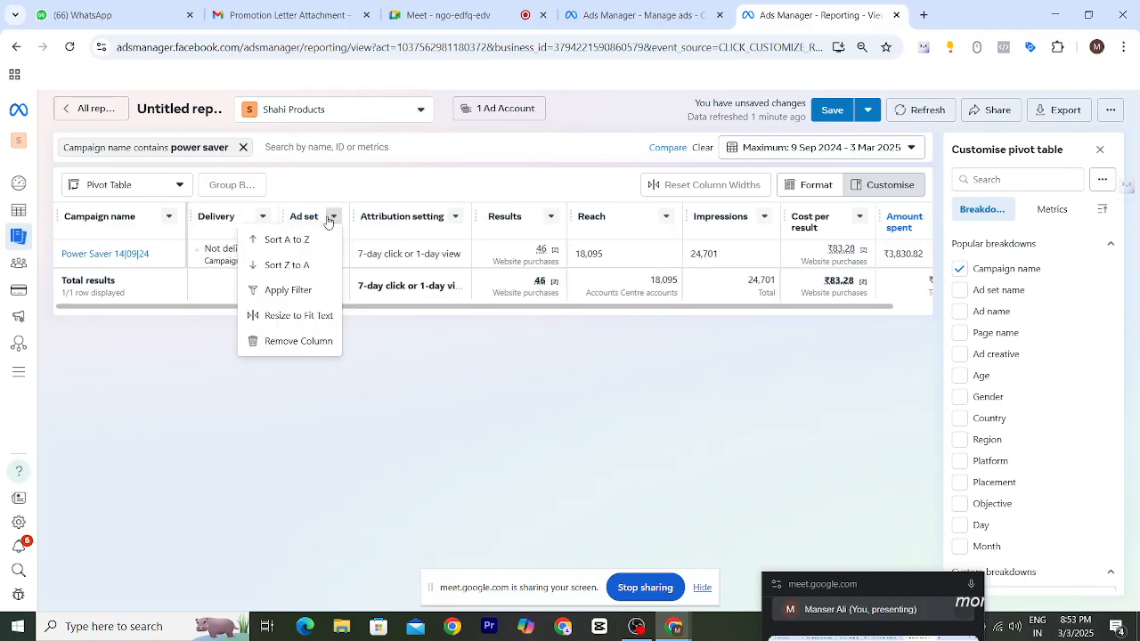
click(322, 339)
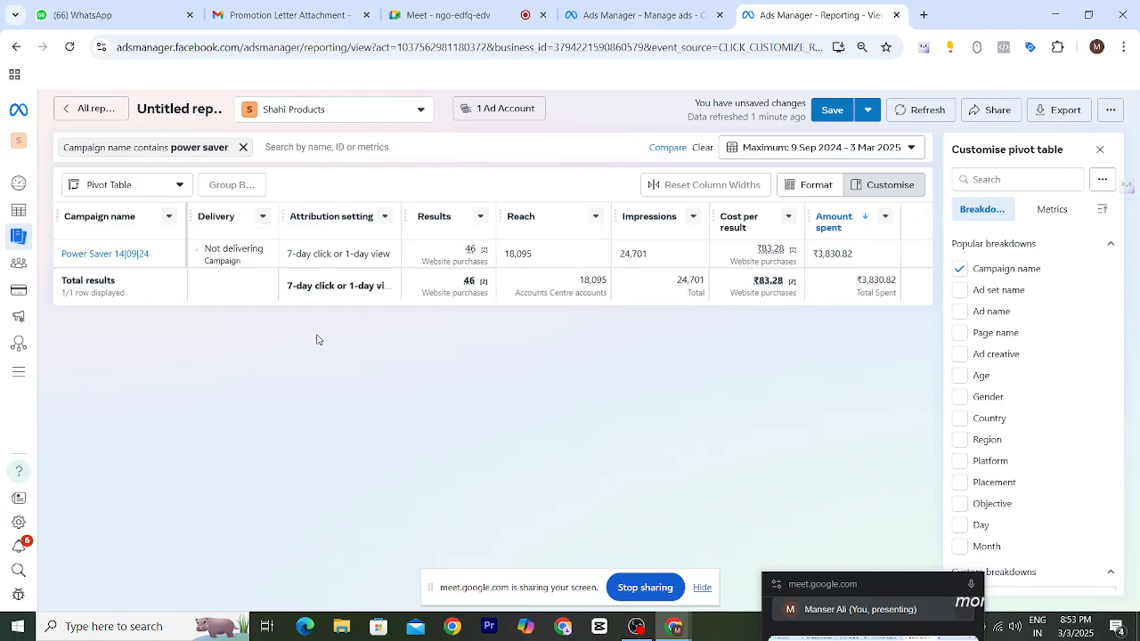
click(258, 215)
click(263, 216)
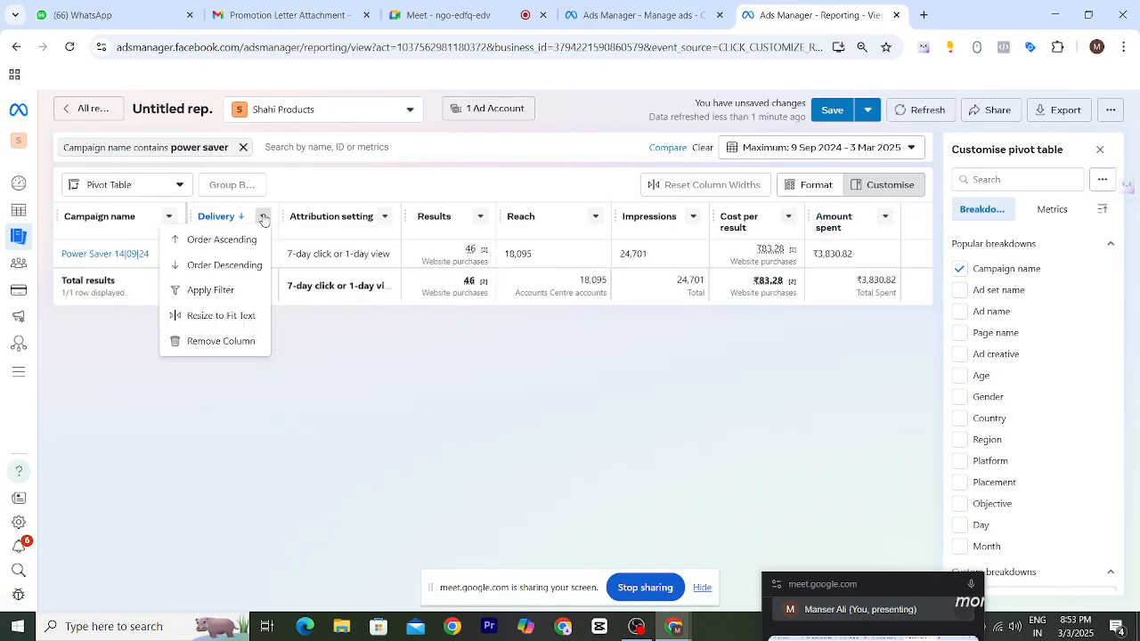
click(237, 341)
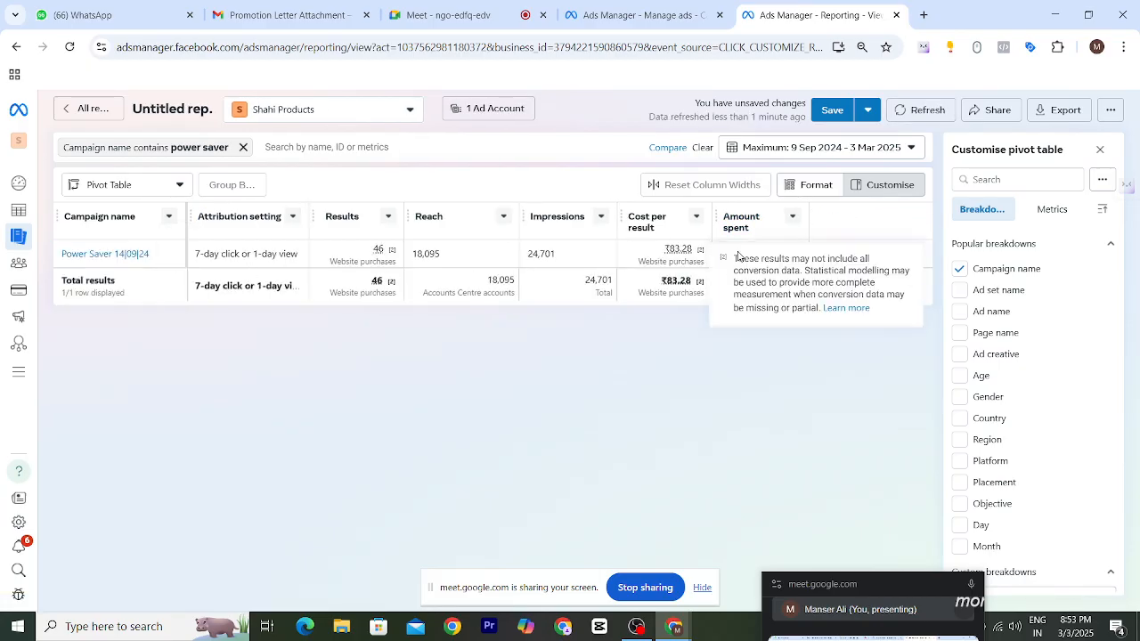
click(292, 216)
click(263, 290)
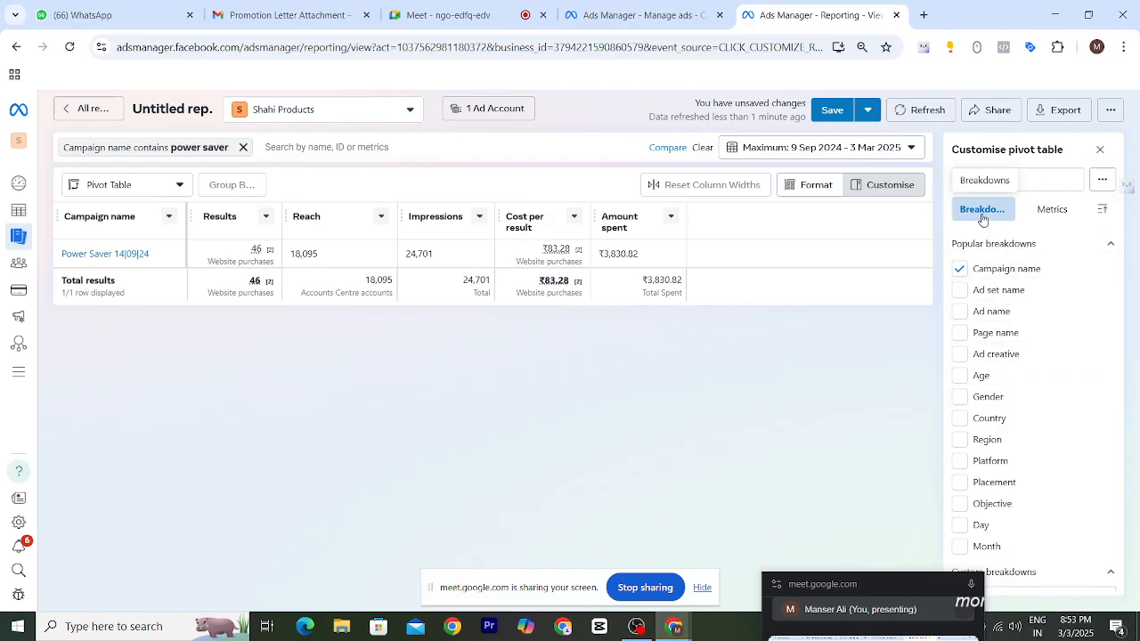
- Browse the available metrics in the pivot table customisation panel
click(1073, 210)
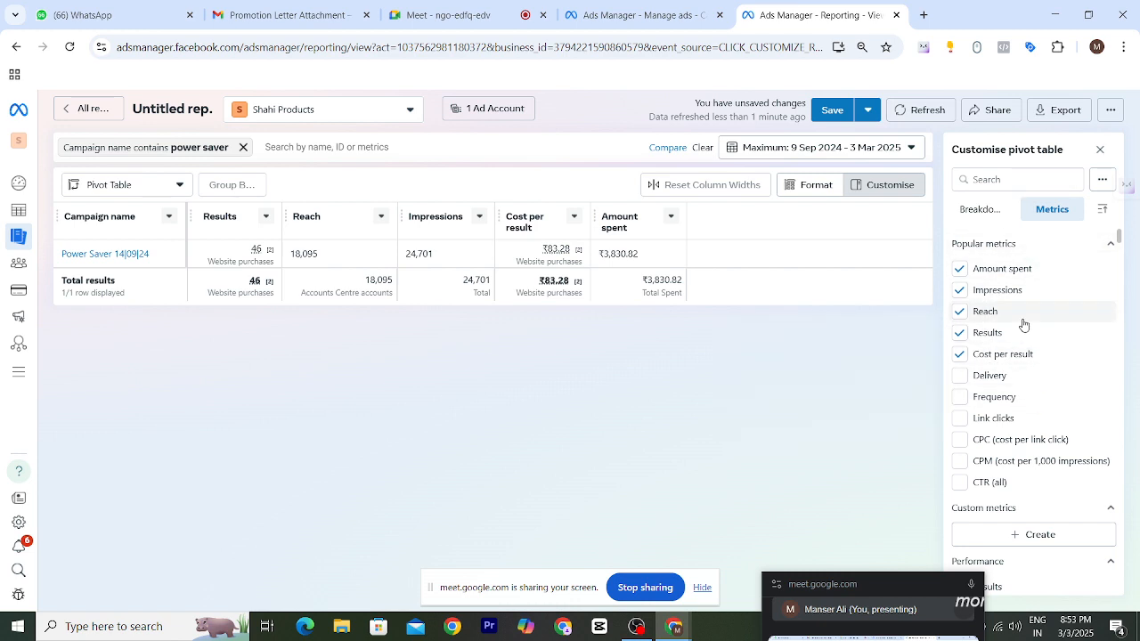
scroll(1016, 338, down, 2)
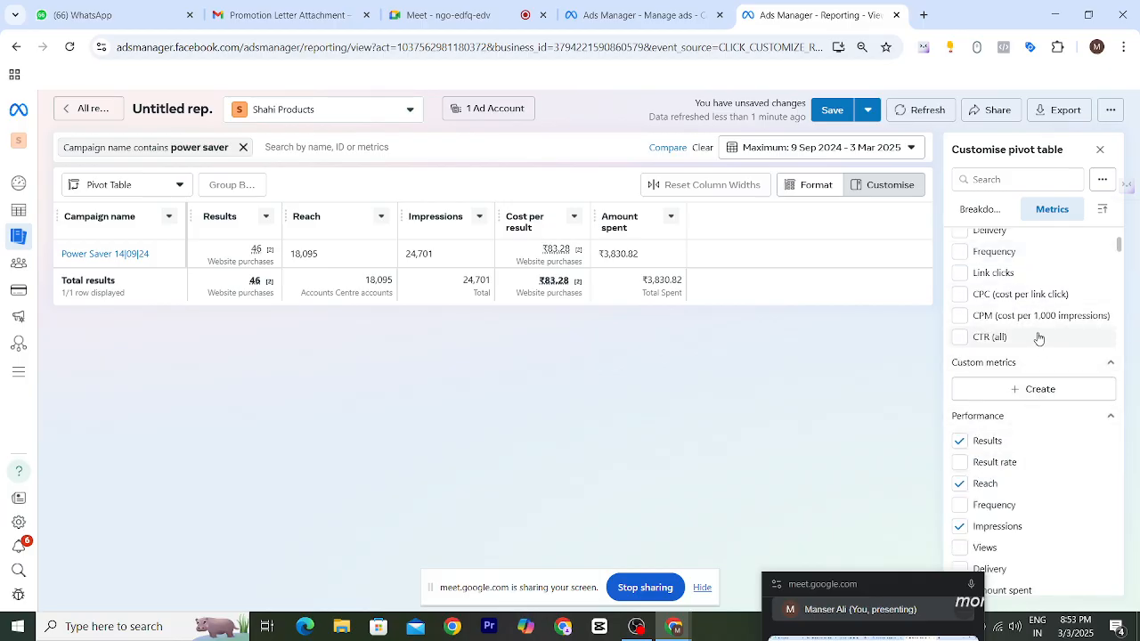
scroll(1025, 374, down, 2)
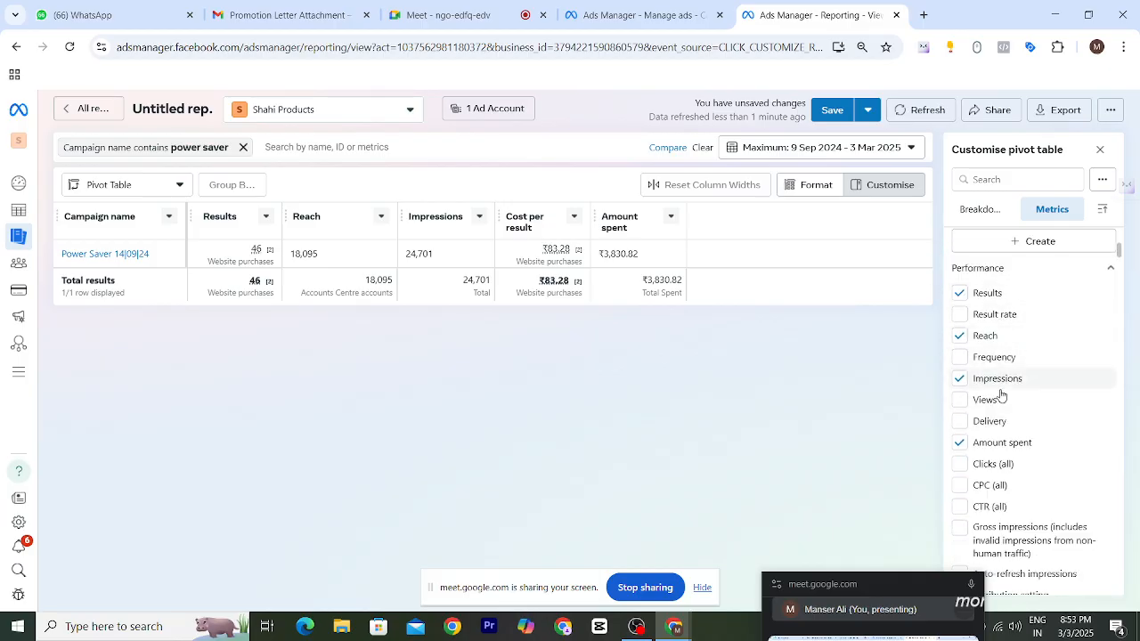
scroll(1016, 425, down, 5)
scroll(987, 392, down, 2)
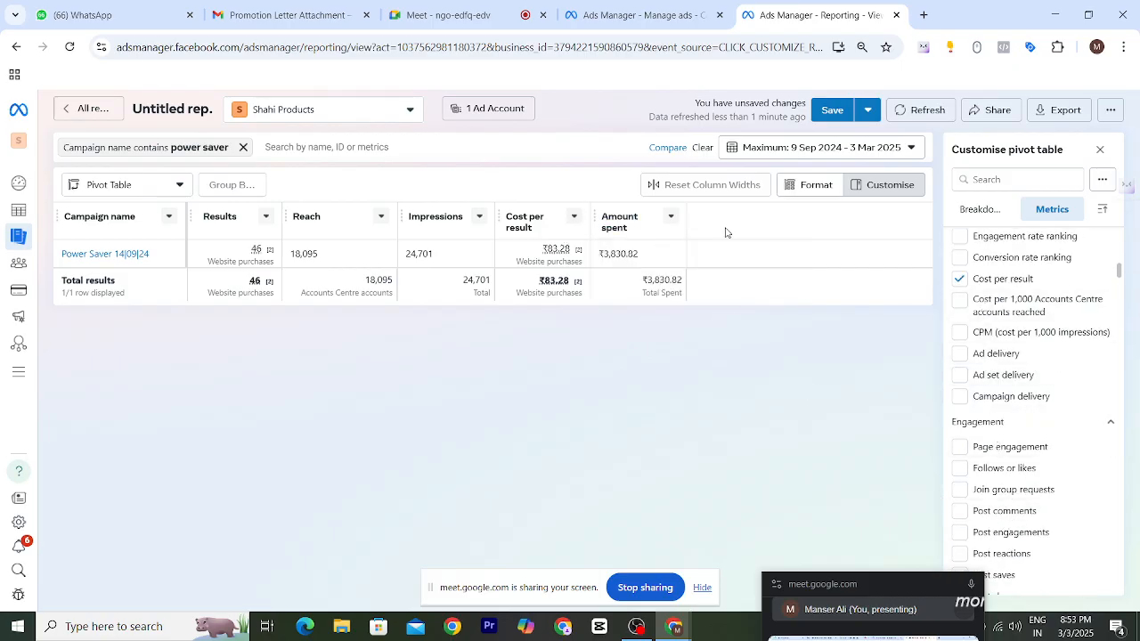
scroll(977, 347, up, 2)
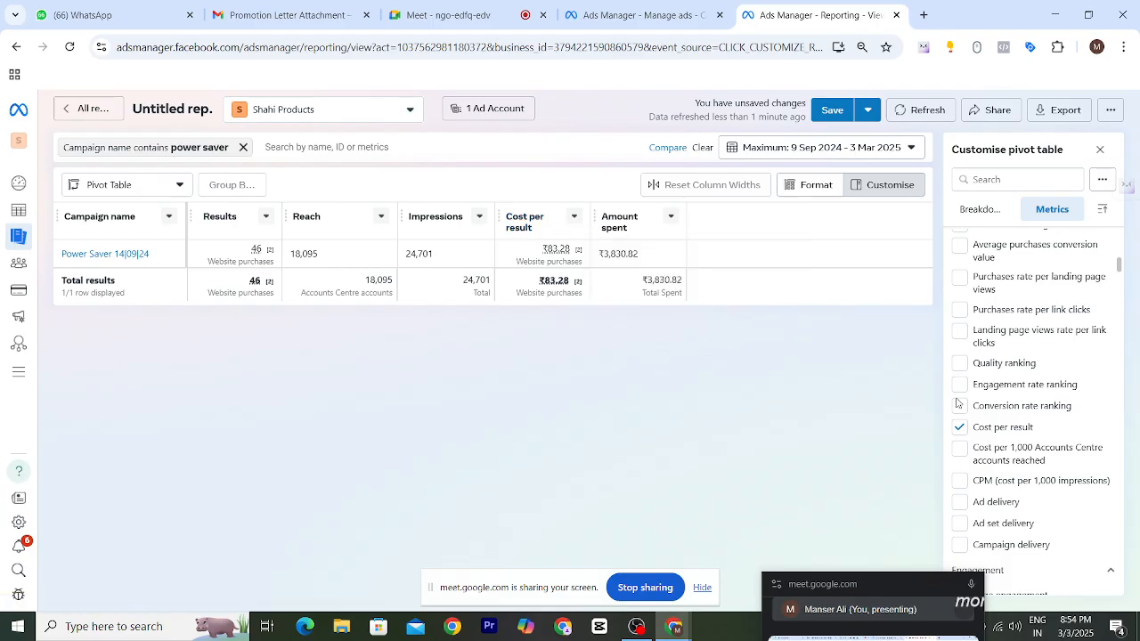
mouse_move(1004, 430)
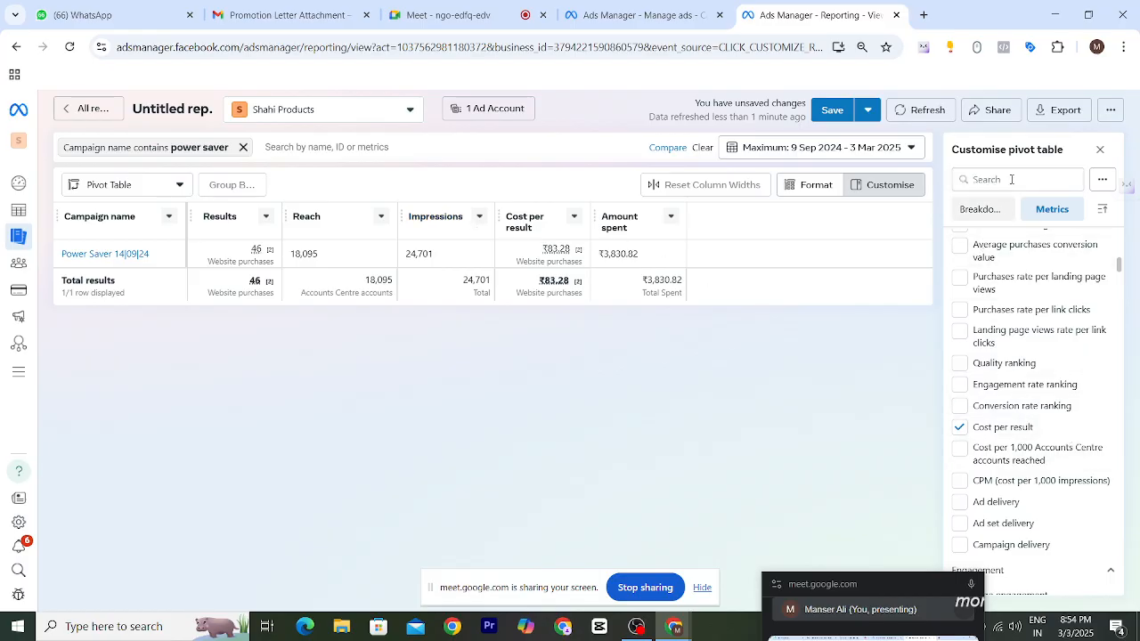
- Search the metrics and breakdowns for purchase, then clear the search
click(1011, 179)
text(purchase)
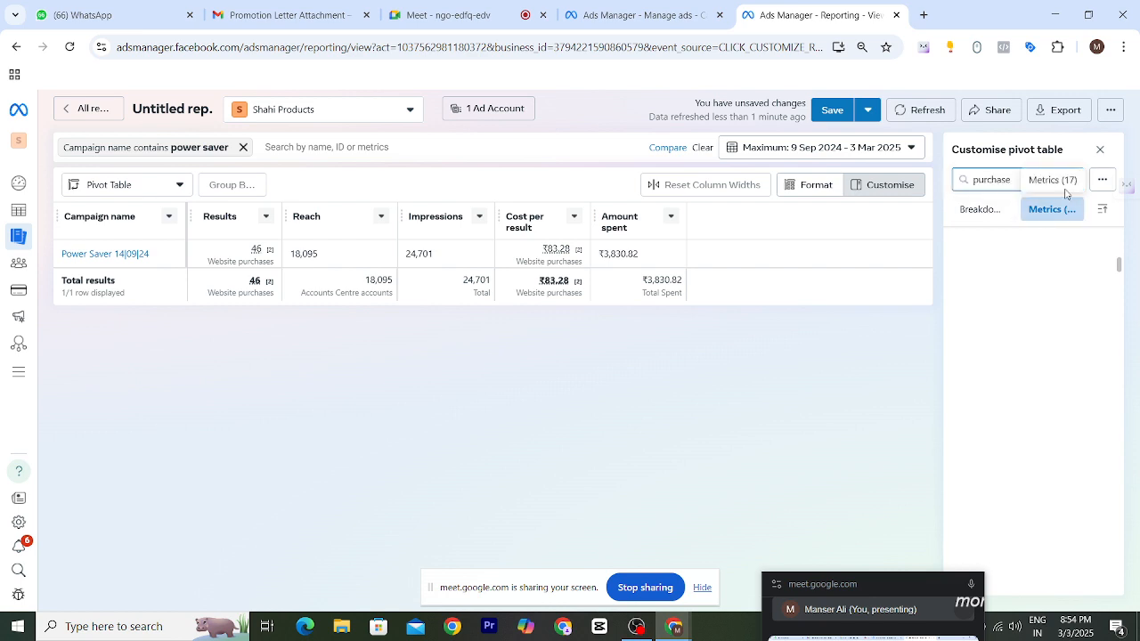
click(978, 212)
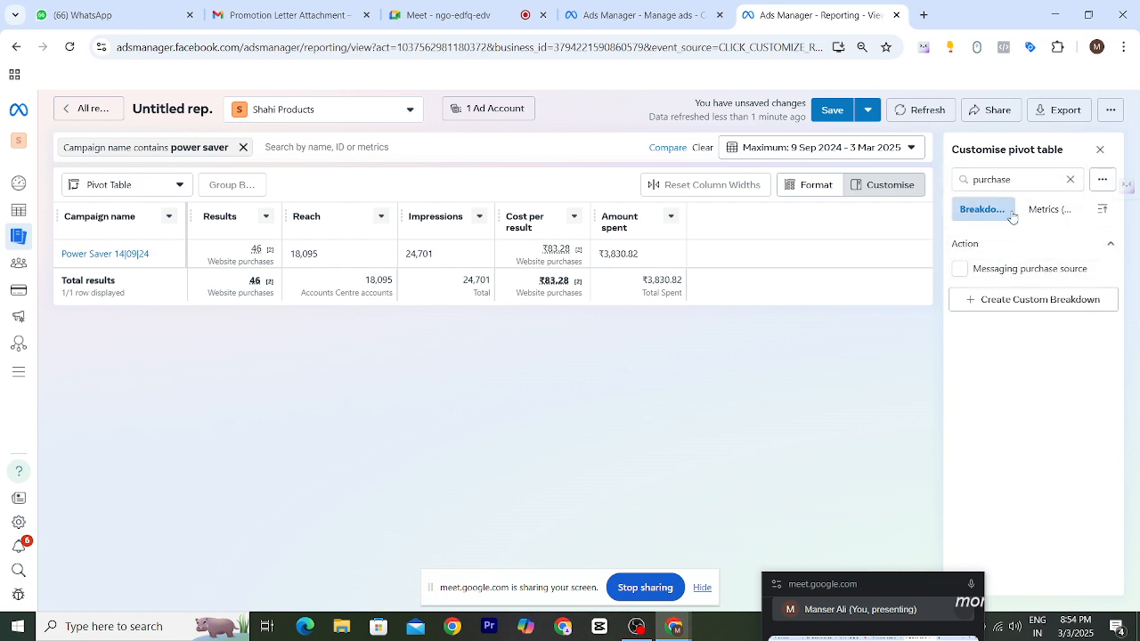
click(1072, 182)
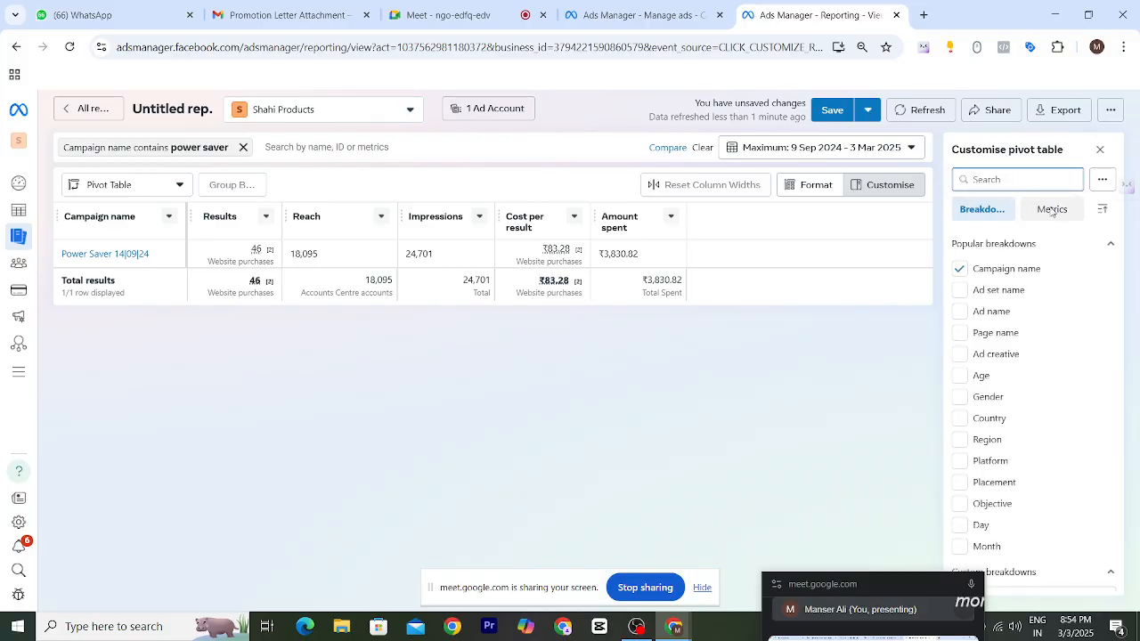
- Search the breakdowns again for purchase and clear the search field
scroll(1025, 306, down, 1)
scroll(1025, 306, down, 4)
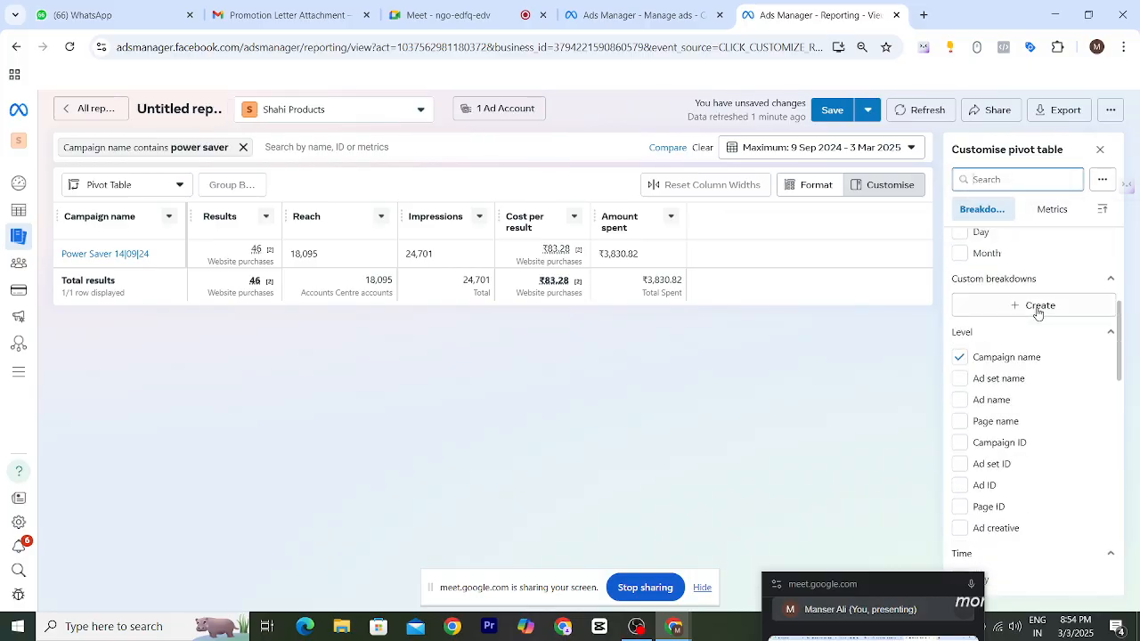
click(1003, 180)
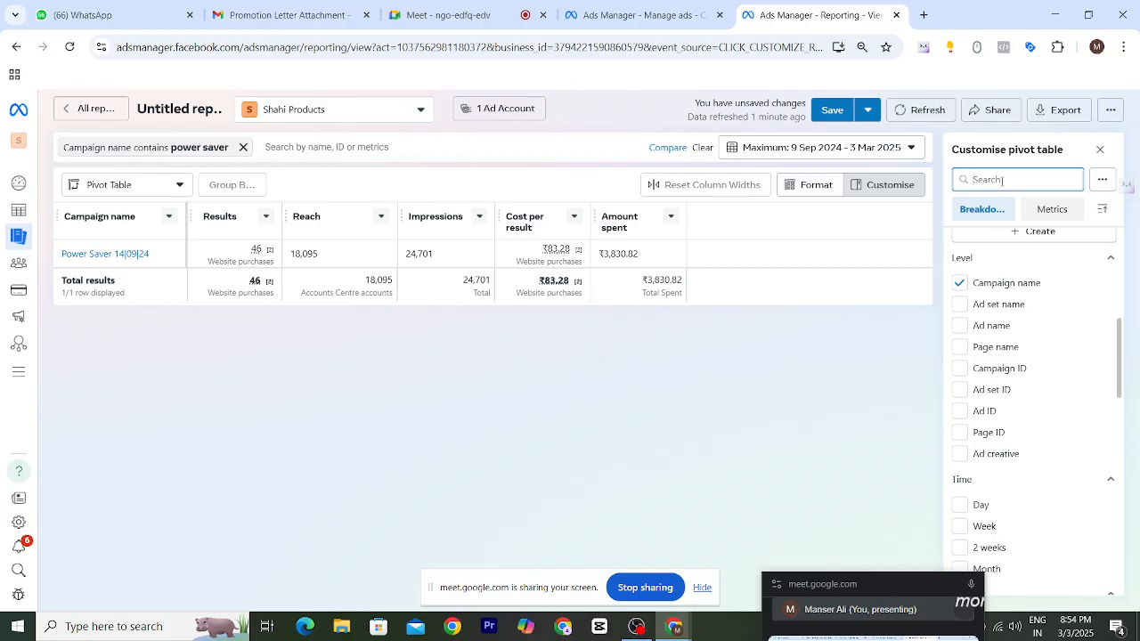
text(purchase)
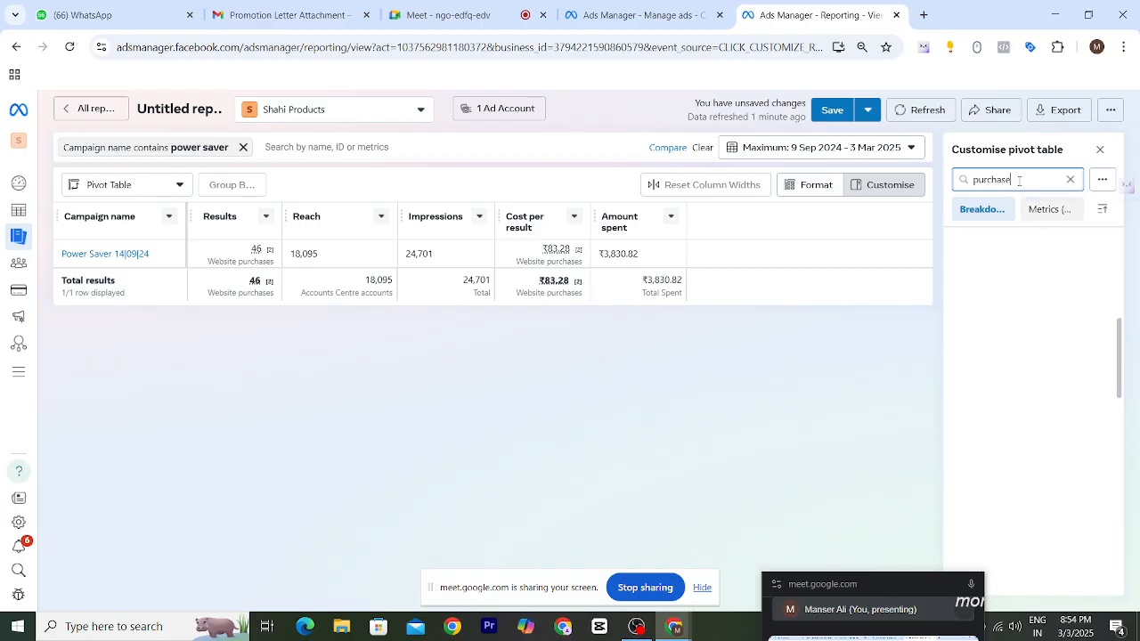
key(BackSpace)
key(BackSpace)
key(BackSpace)
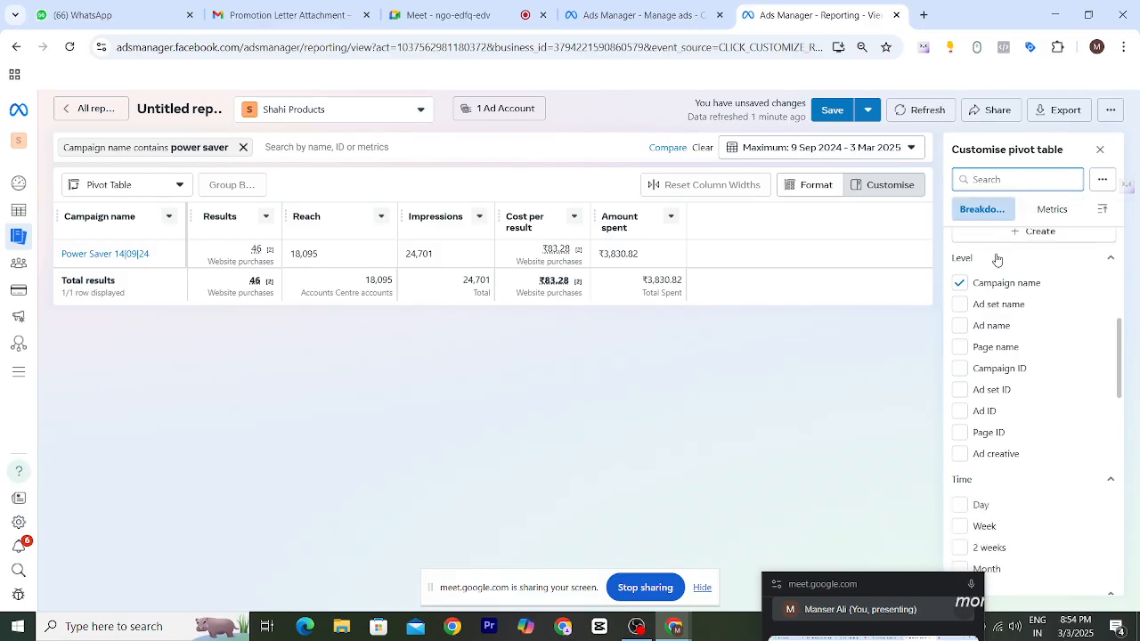
- Scroll through the breakdown categories to review the available breakdown options
scroll(994, 354, down, 1)
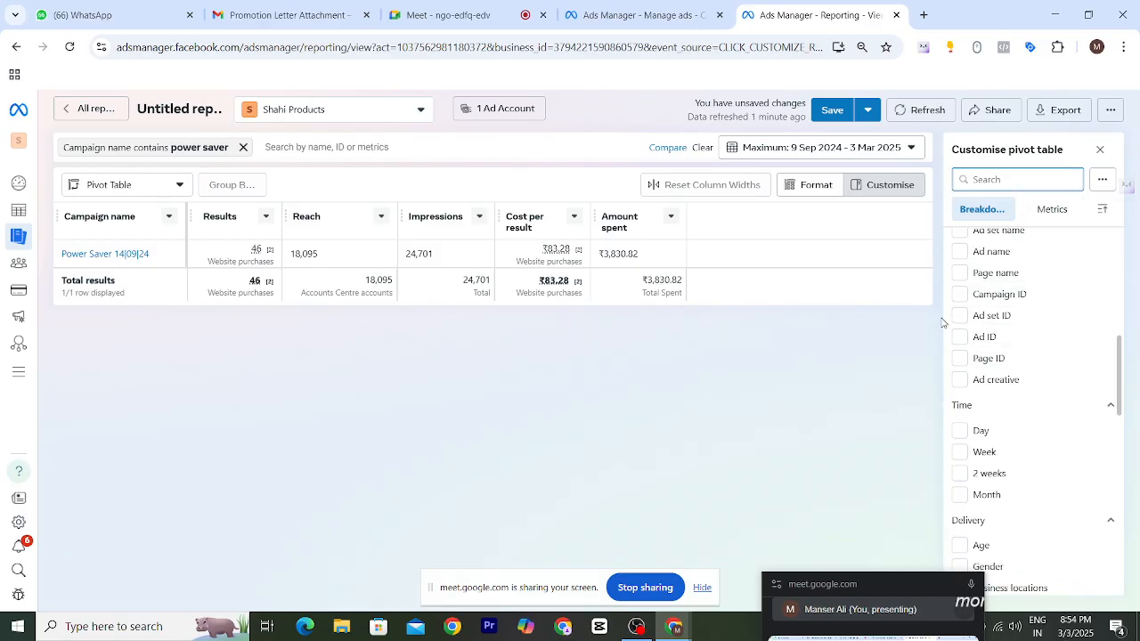
scroll(1033, 401, down, 4)
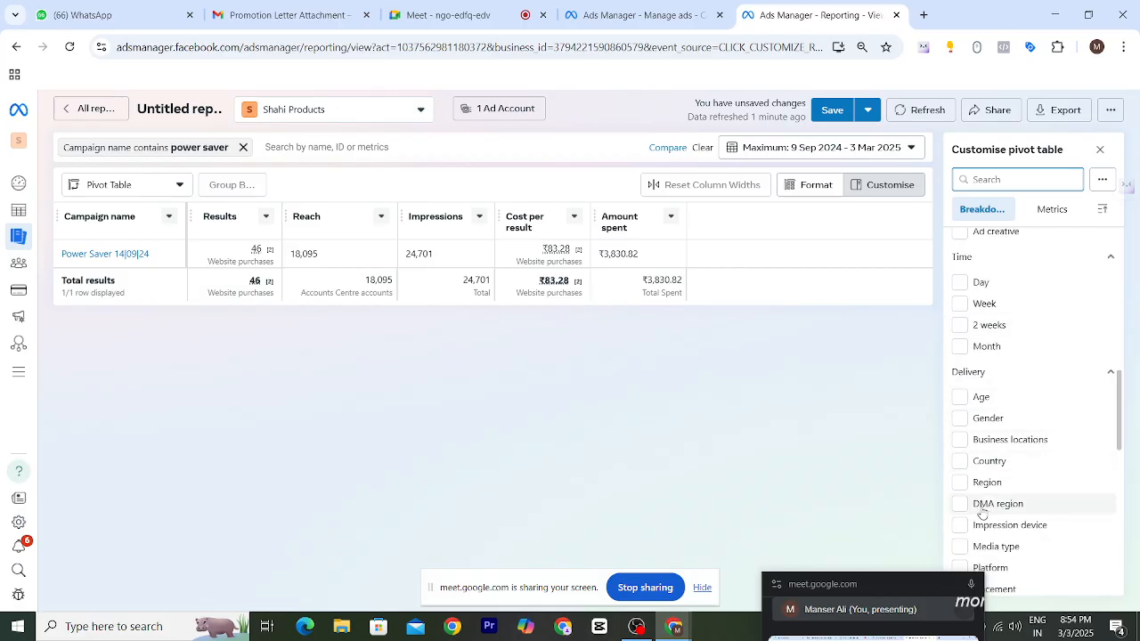
mouse_move(1035, 386)
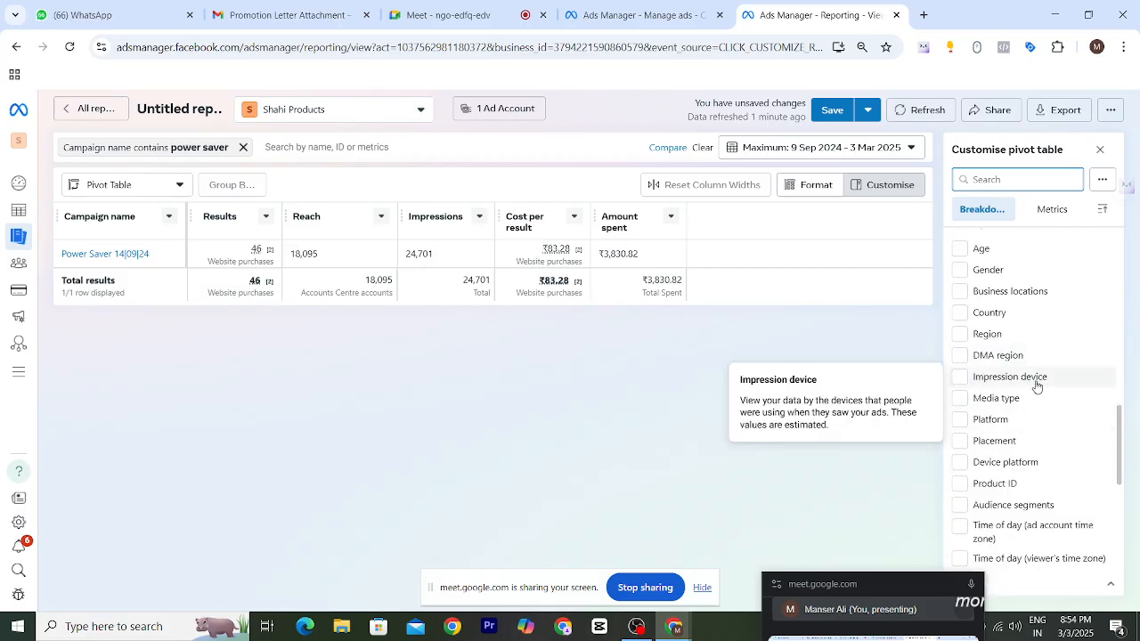
scroll(1044, 341, up, 6)
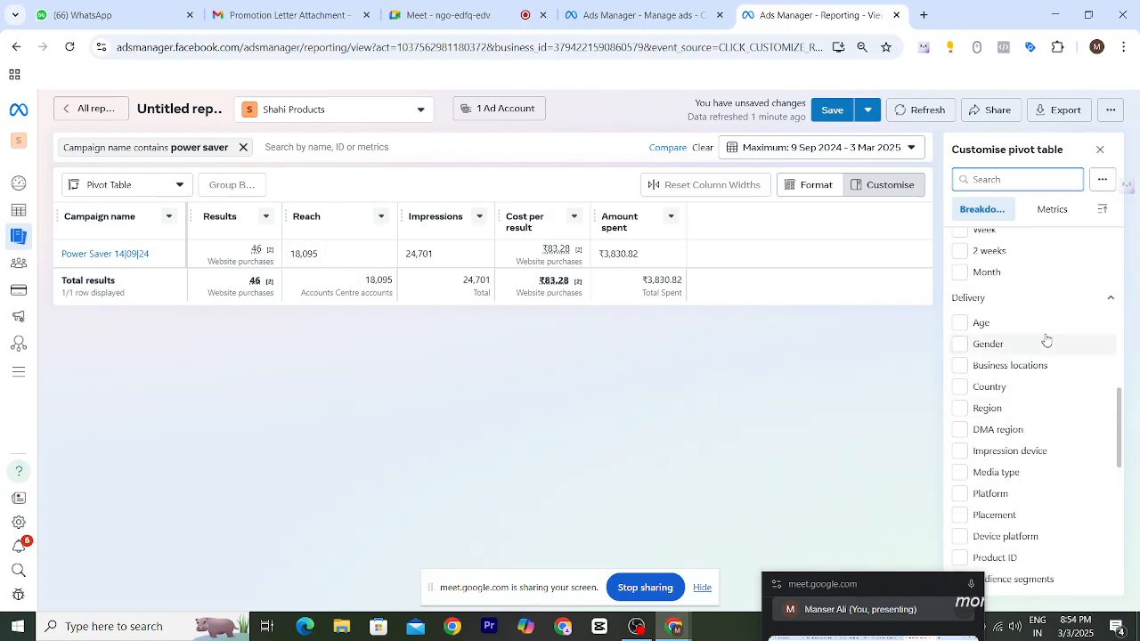
scroll(1044, 339, up, 4)
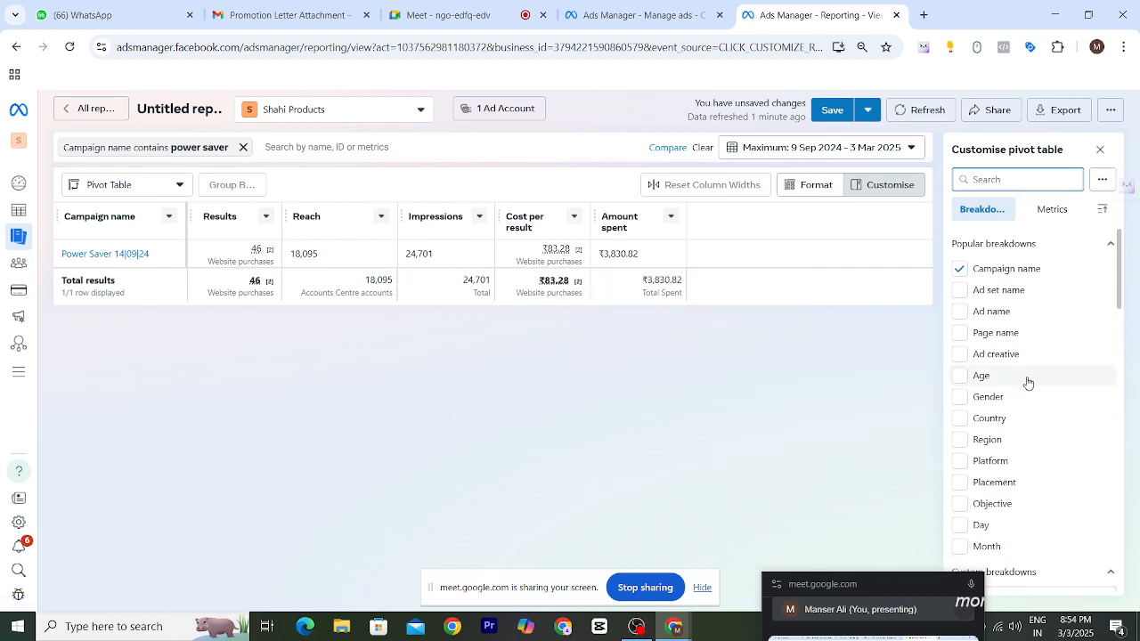
scroll(981, 337, down, 2)
scroll(981, 337, up, 2)
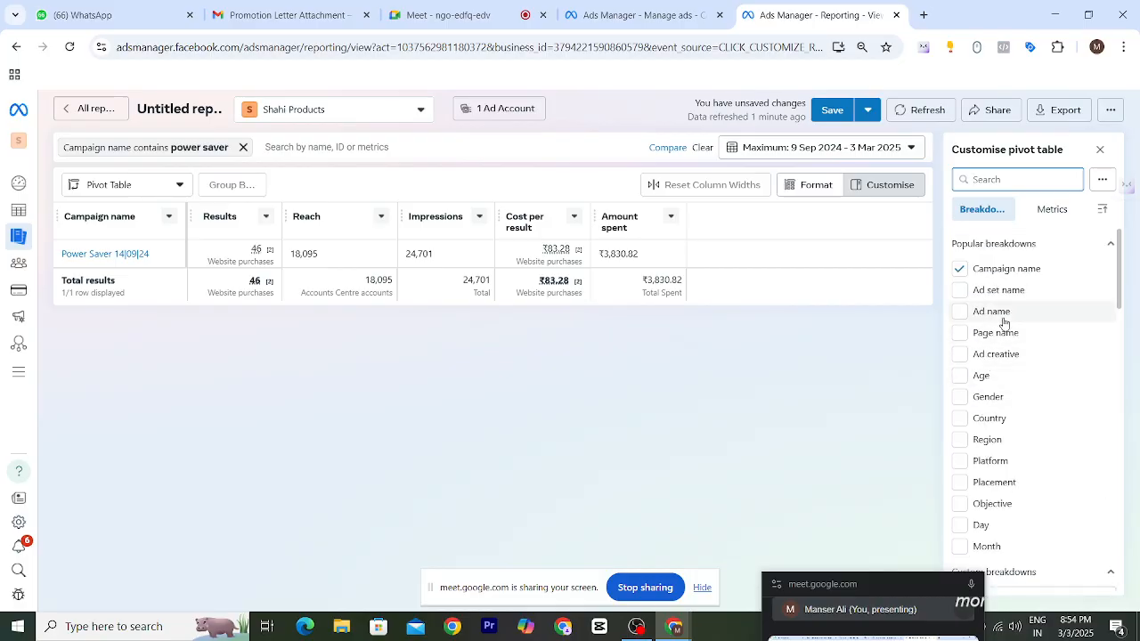
scroll(1020, 413, down, 2)
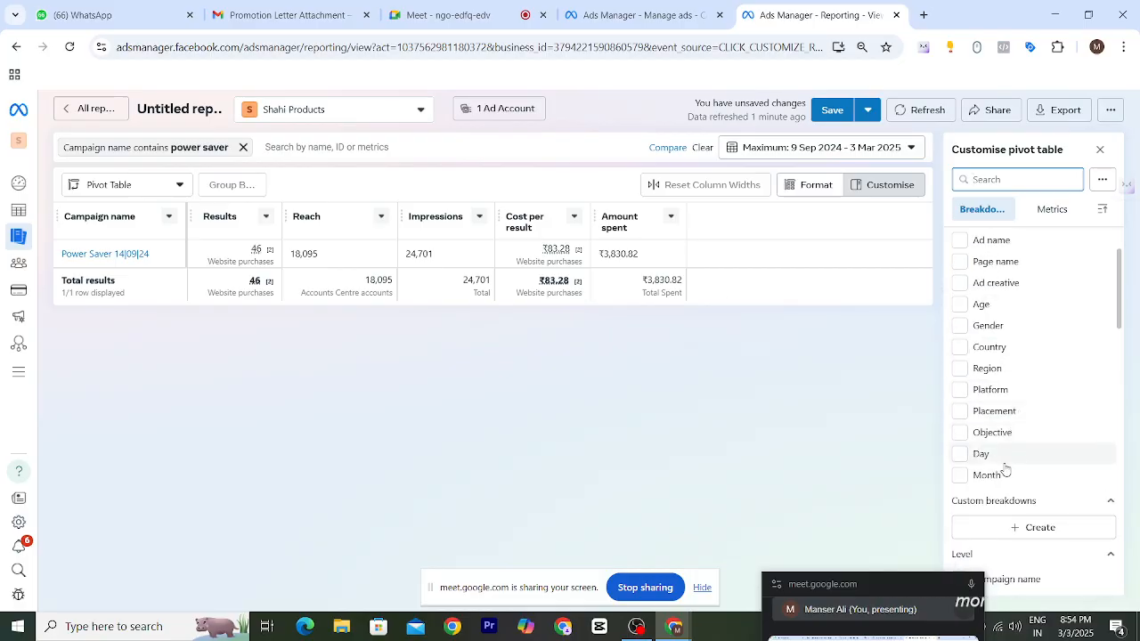
scroll(974, 337, up, 2)
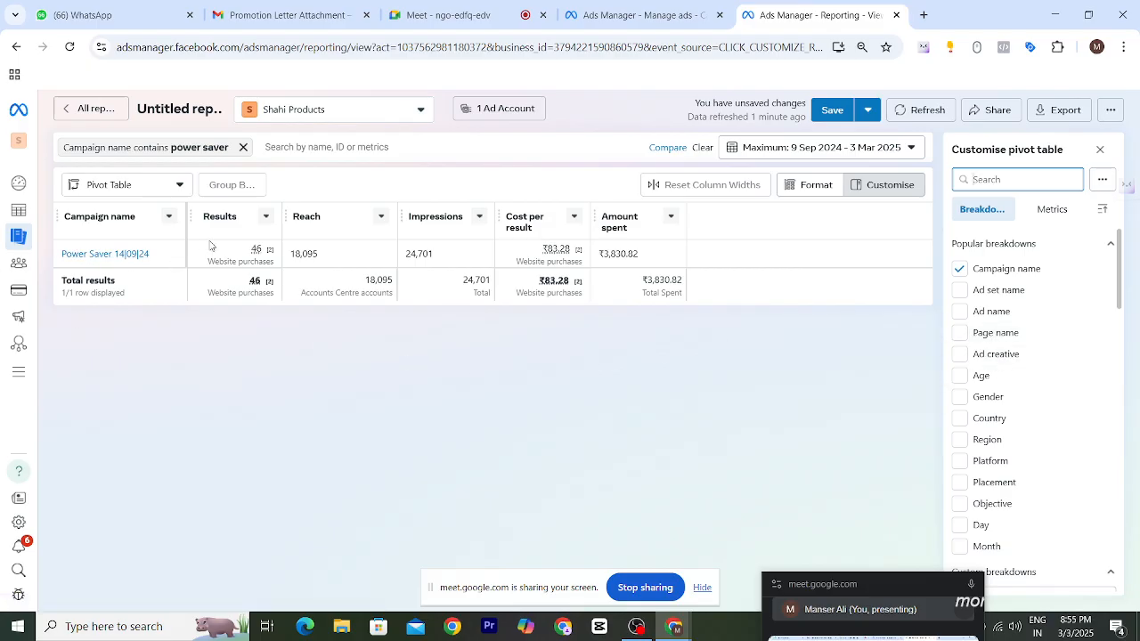
- Add the Ad creative and Ad set name breakdowns to the pivot table
click(960, 356)
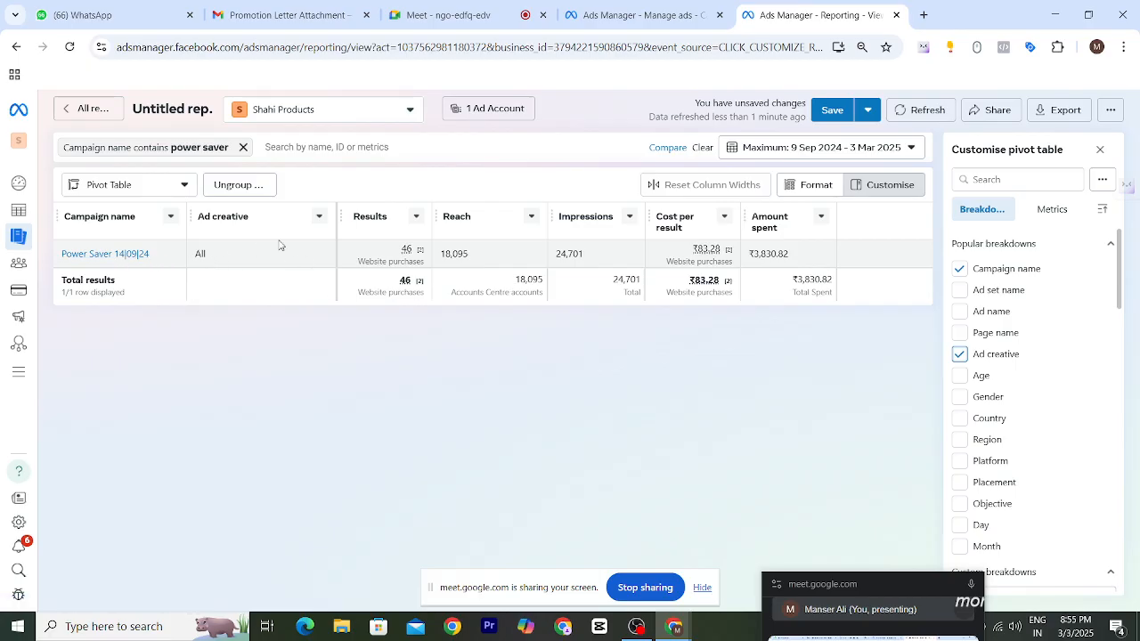
click(318, 217)
click(318, 219)
click(959, 294)
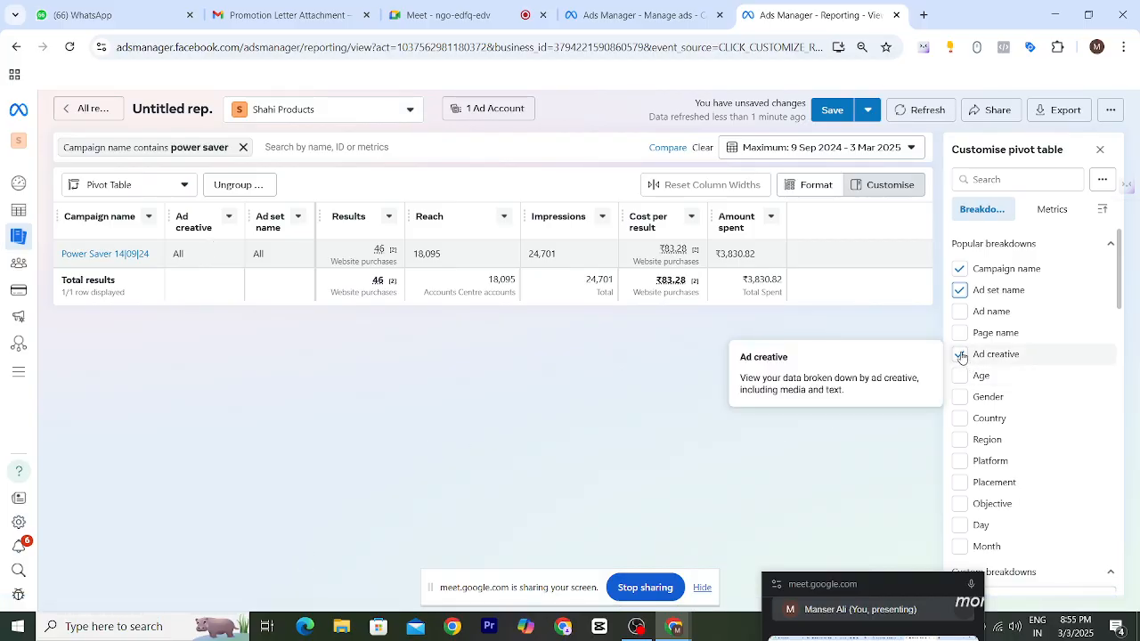
scroll(1037, 397, down, 1)
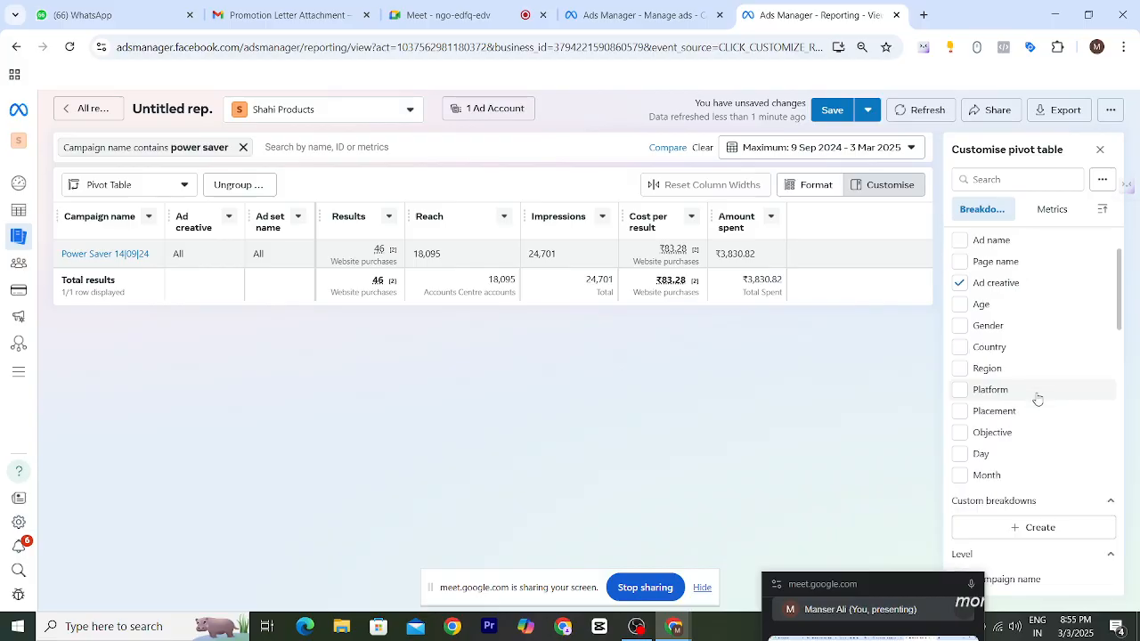
- Add the Platform breakdown to the pivot table and open its column options menu
click(960, 397)
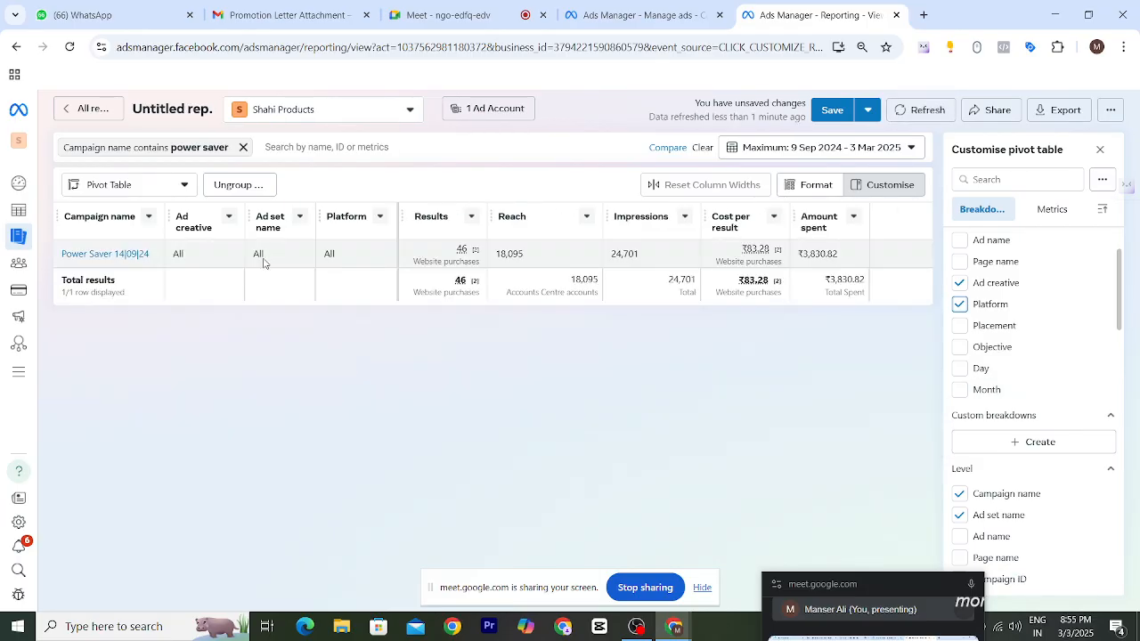
click(380, 216)
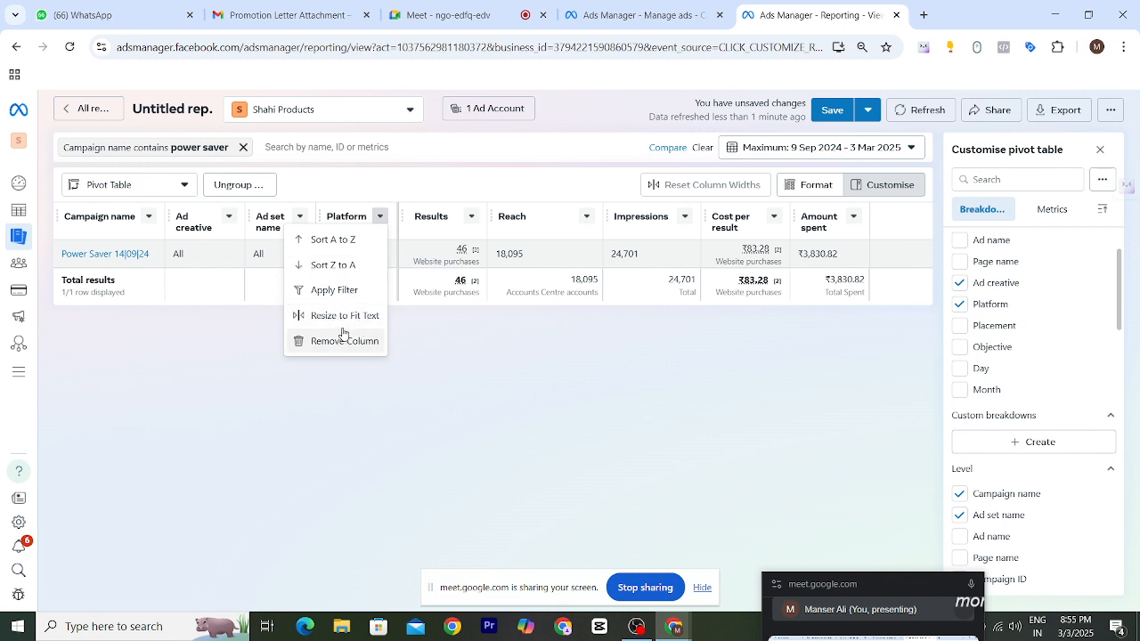
click(446, 315)
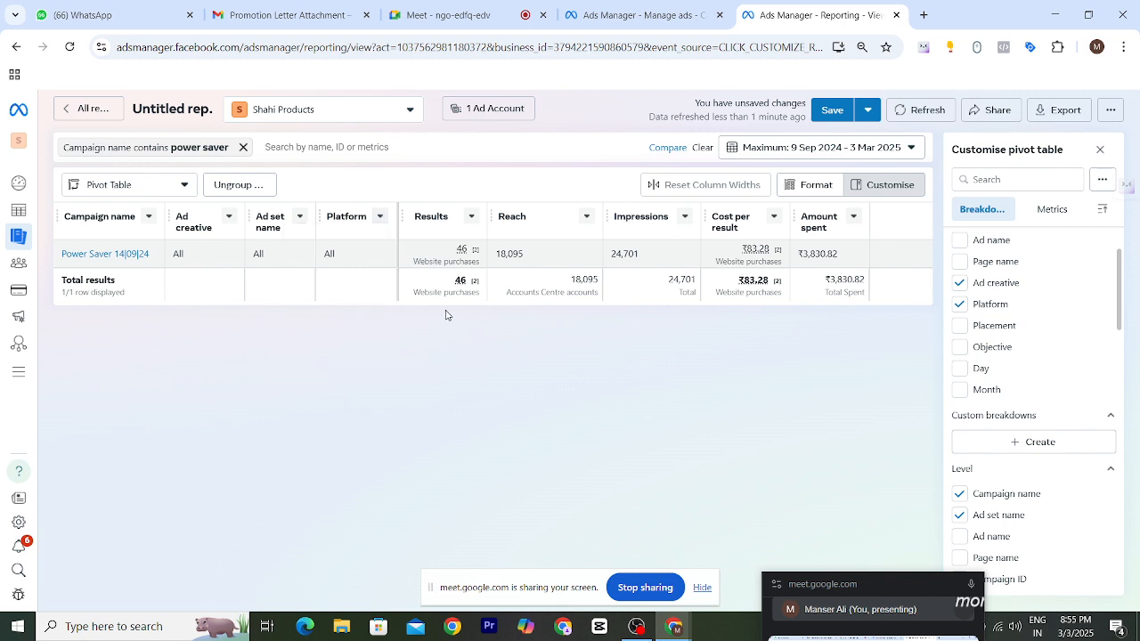
click(380, 218)
click(415, 344)
click(381, 217)
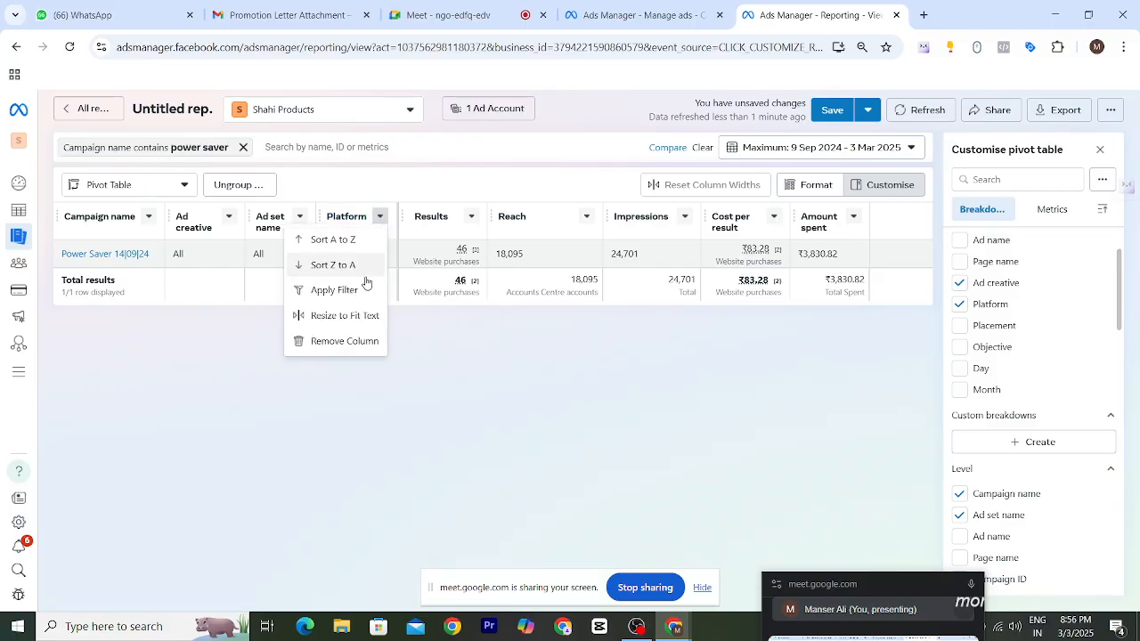
click(577, 365)
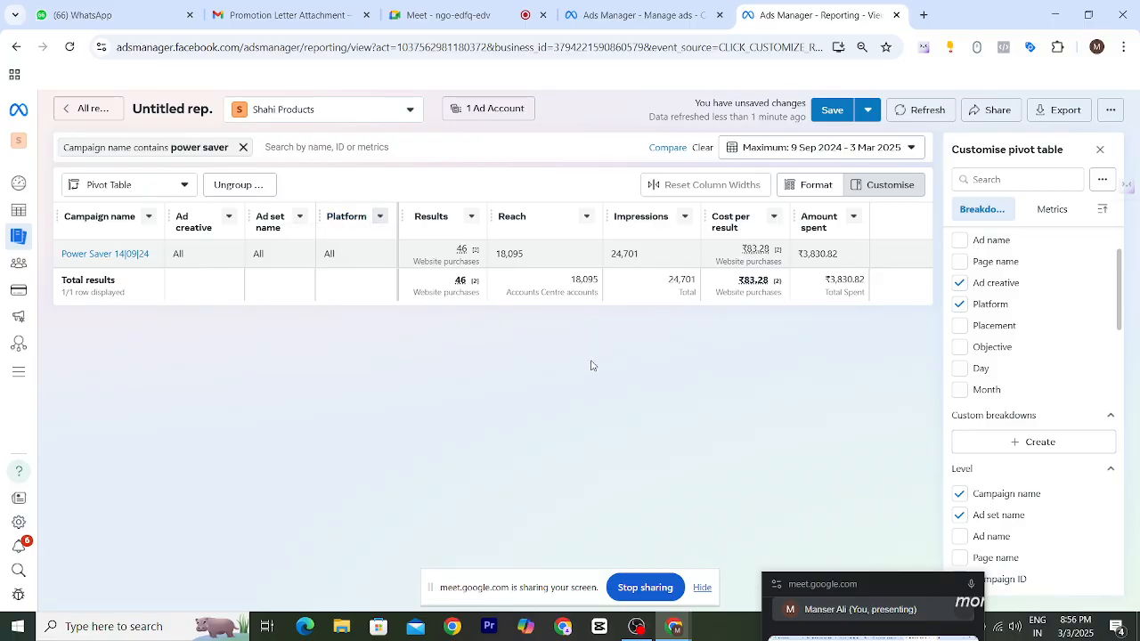
- Remove and re-add the Ad creative breakdown so it follows the Platform column
scroll(1080, 325, up, 2)
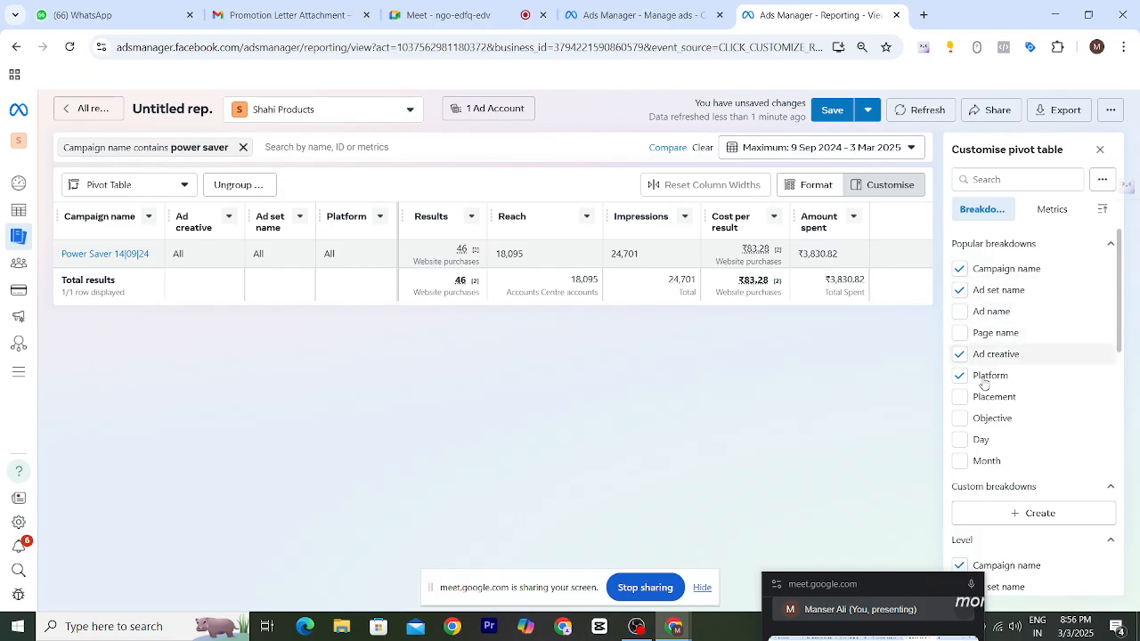
click(960, 354)
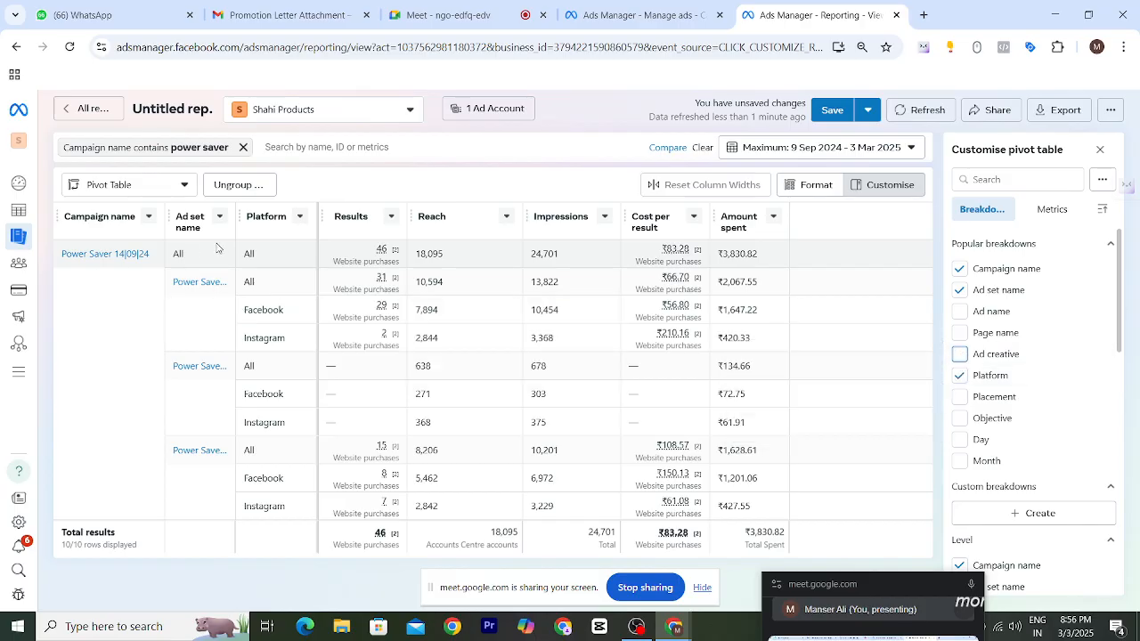
click(959, 355)
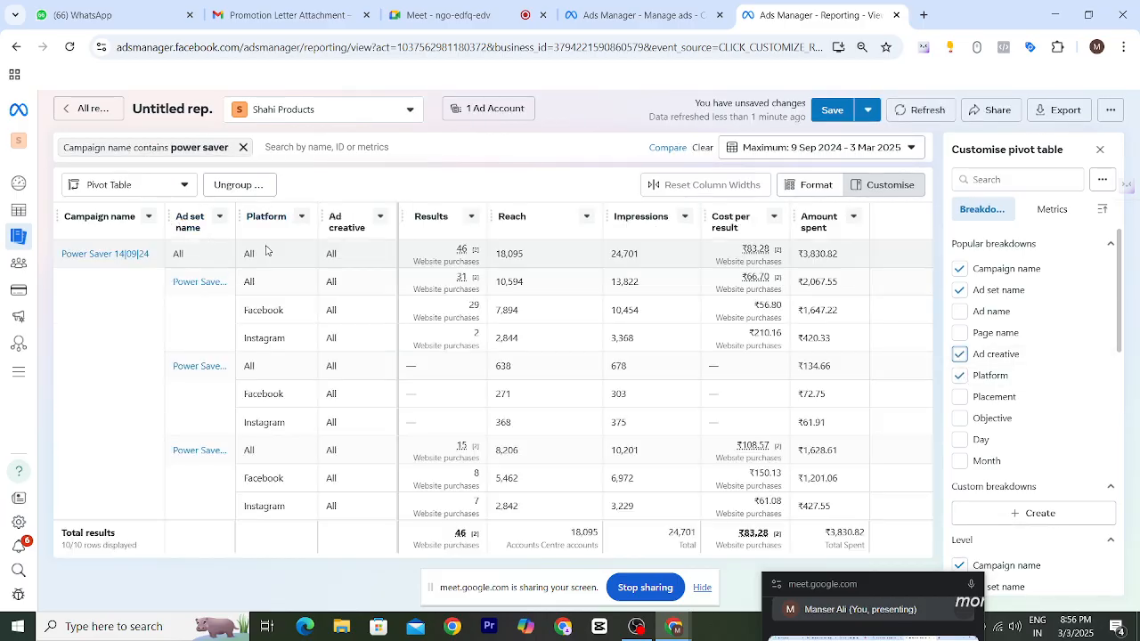
click(960, 355)
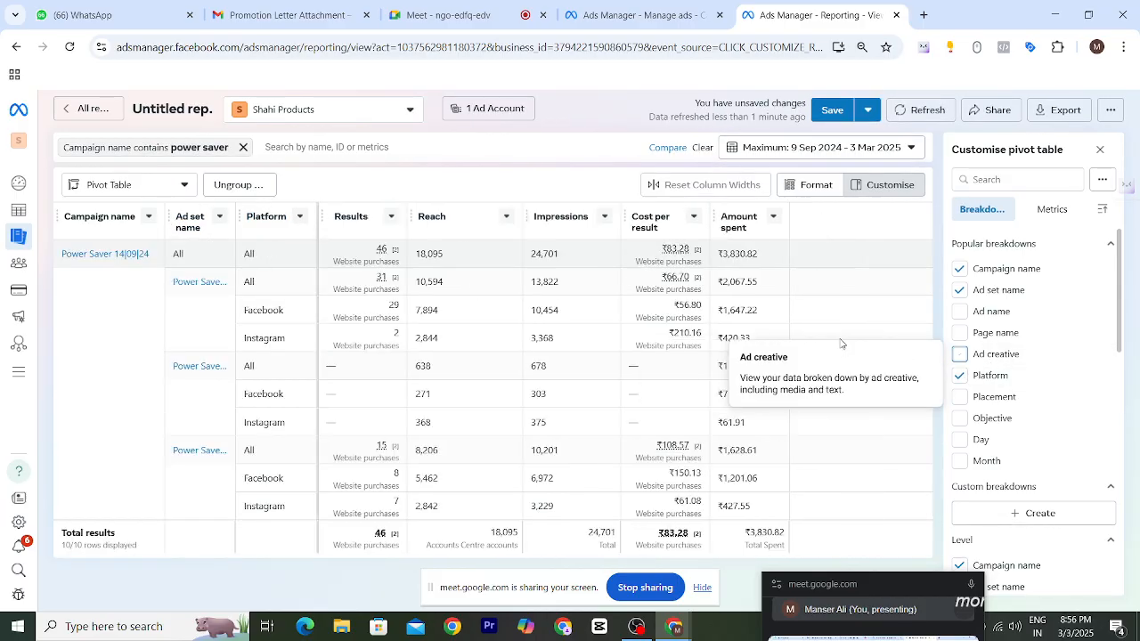
click(960, 355)
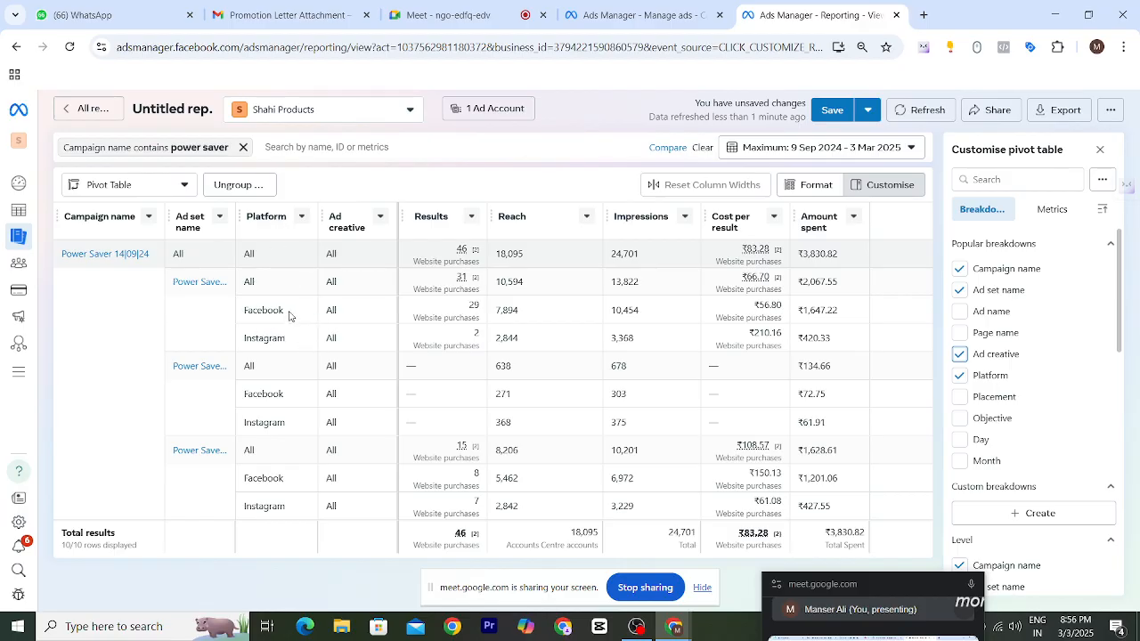
- Highlight the Facebook and Instagram purchase results in the pivot table
drag(289, 315, 238, 313)
drag(465, 312, 490, 316)
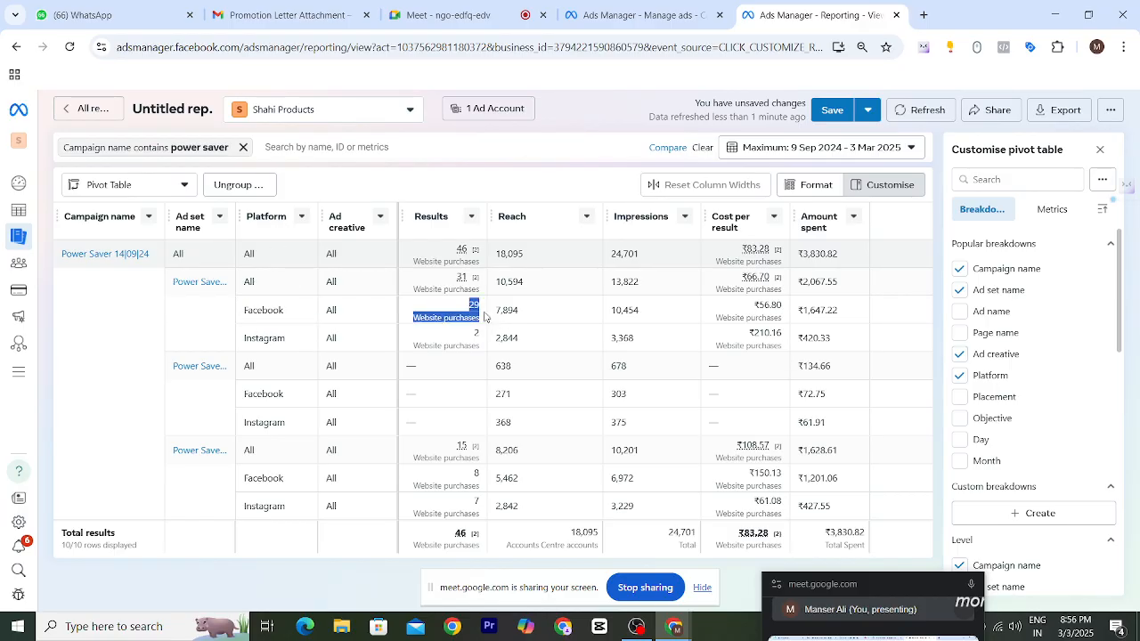
drag(287, 340, 259, 338)
drag(469, 339, 481, 332)
drag(469, 476, 494, 479)
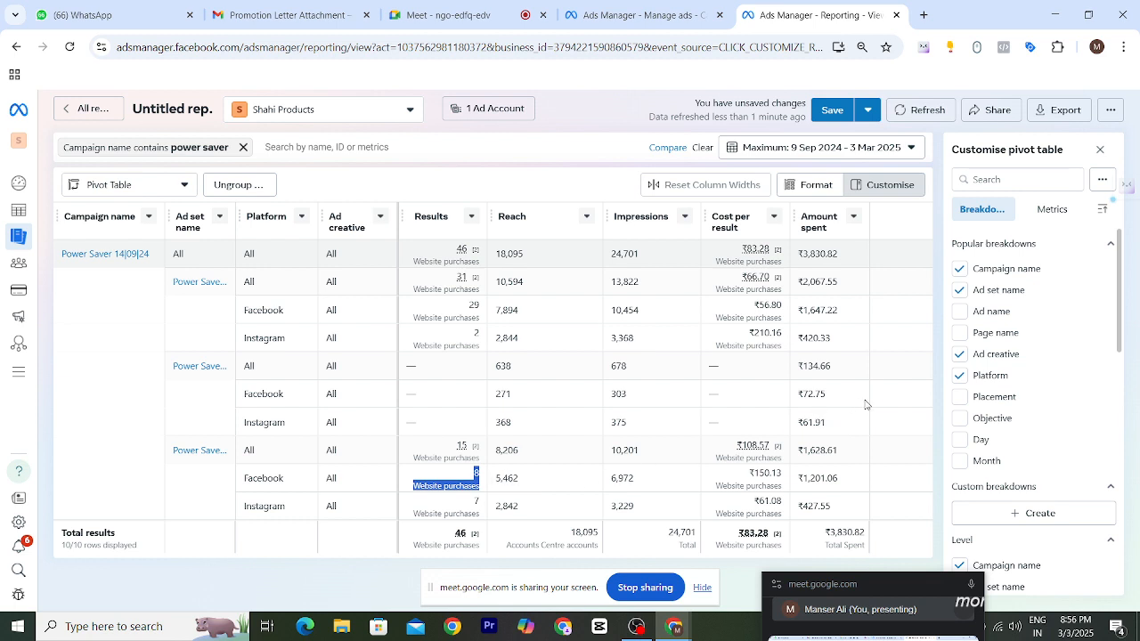
click(912, 406)
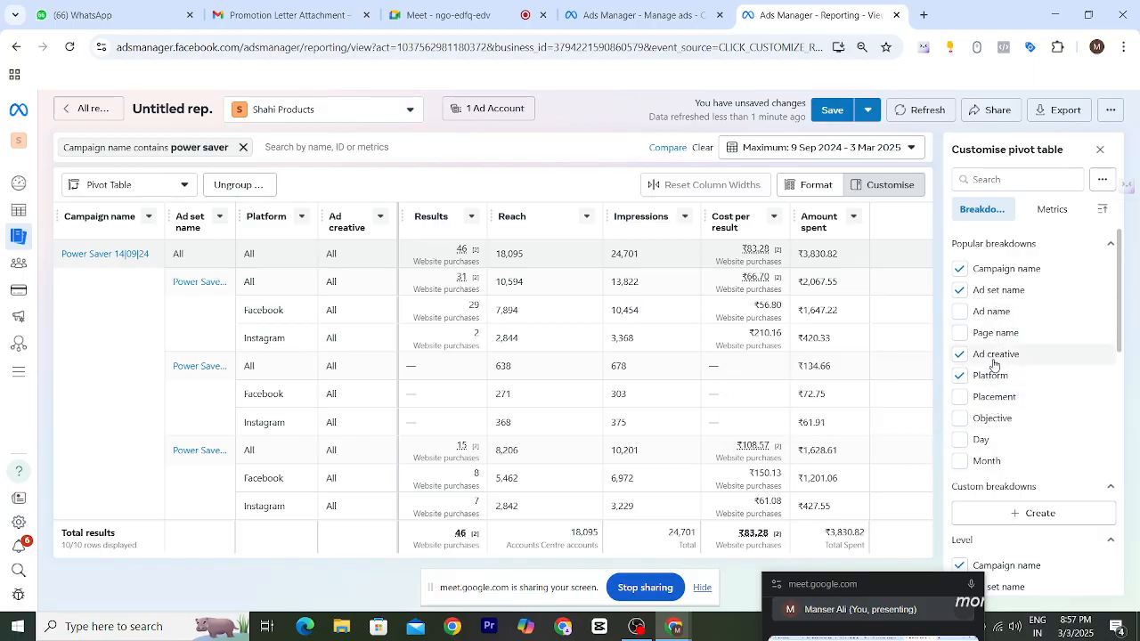
- Add the Day breakdown to the pivot table
click(961, 442)
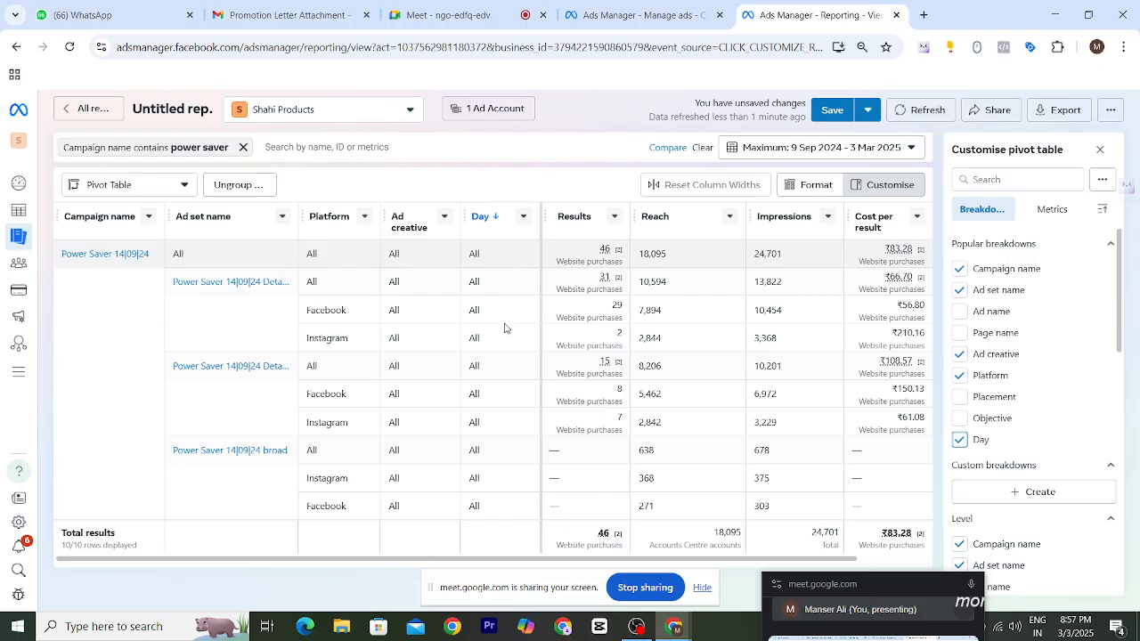
click(960, 441)
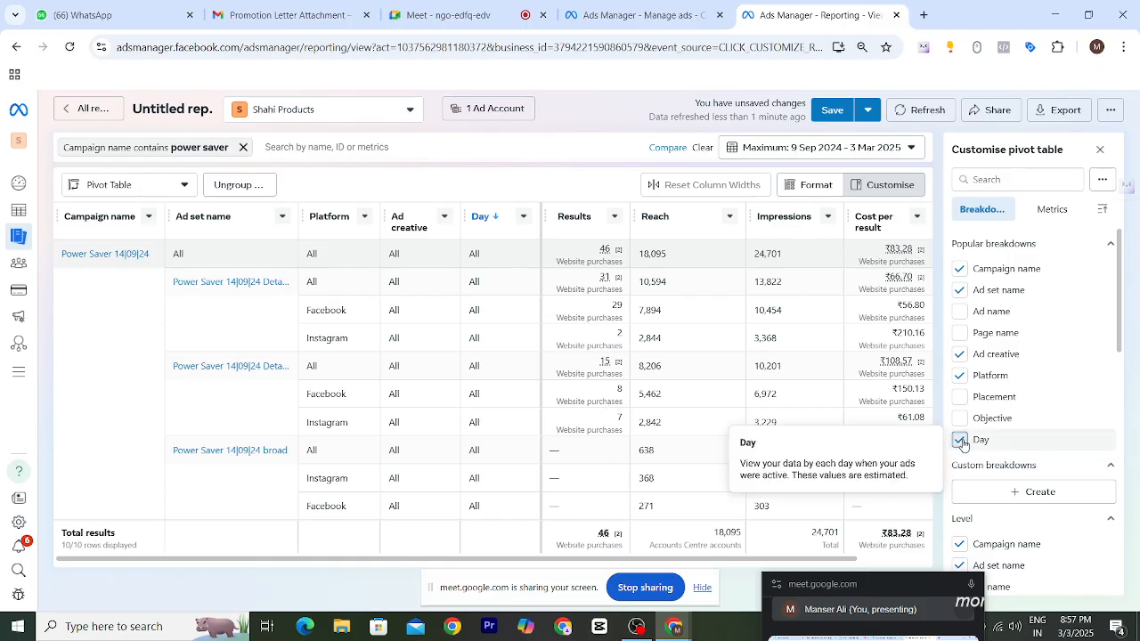
click(960, 441)
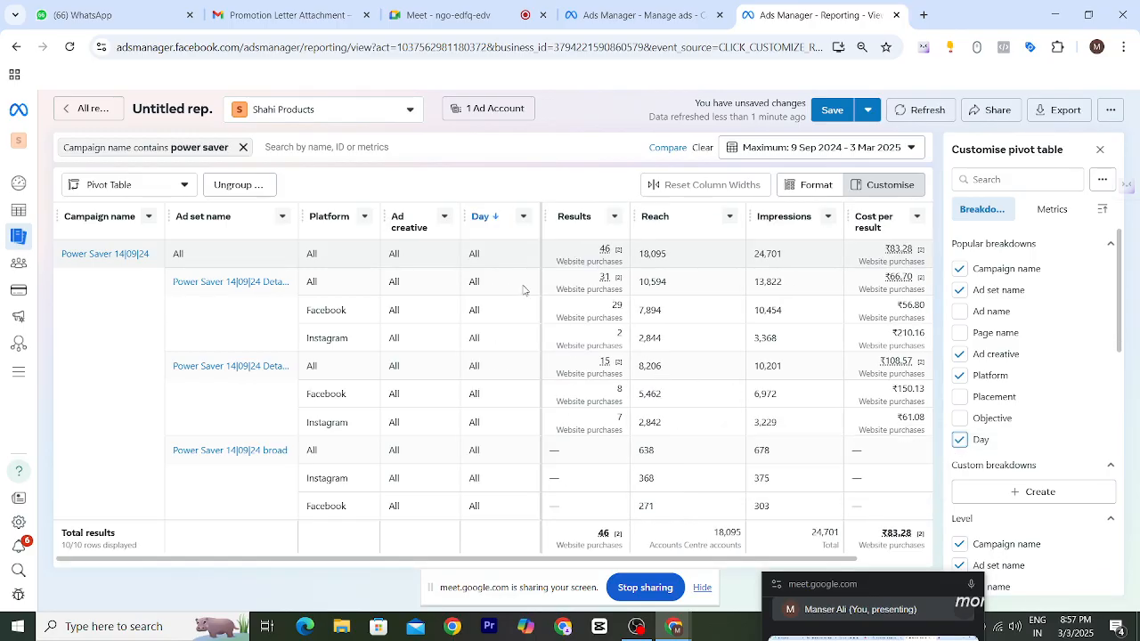
- Sort the Day column newest to oldest and remove the Ad creative column
click(523, 216)
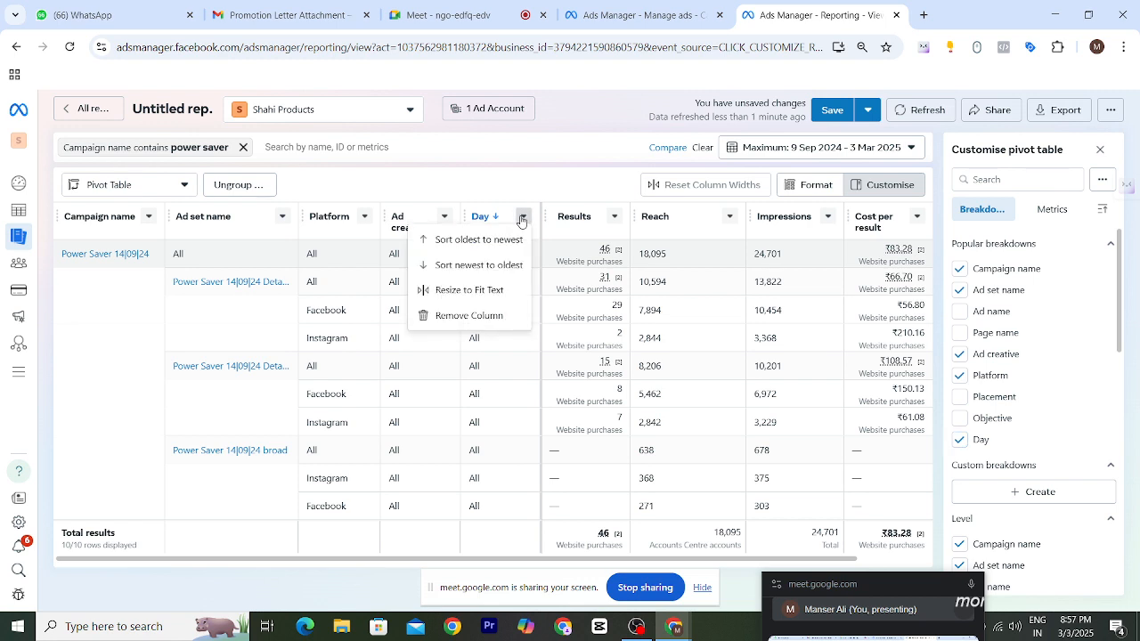
click(490, 265)
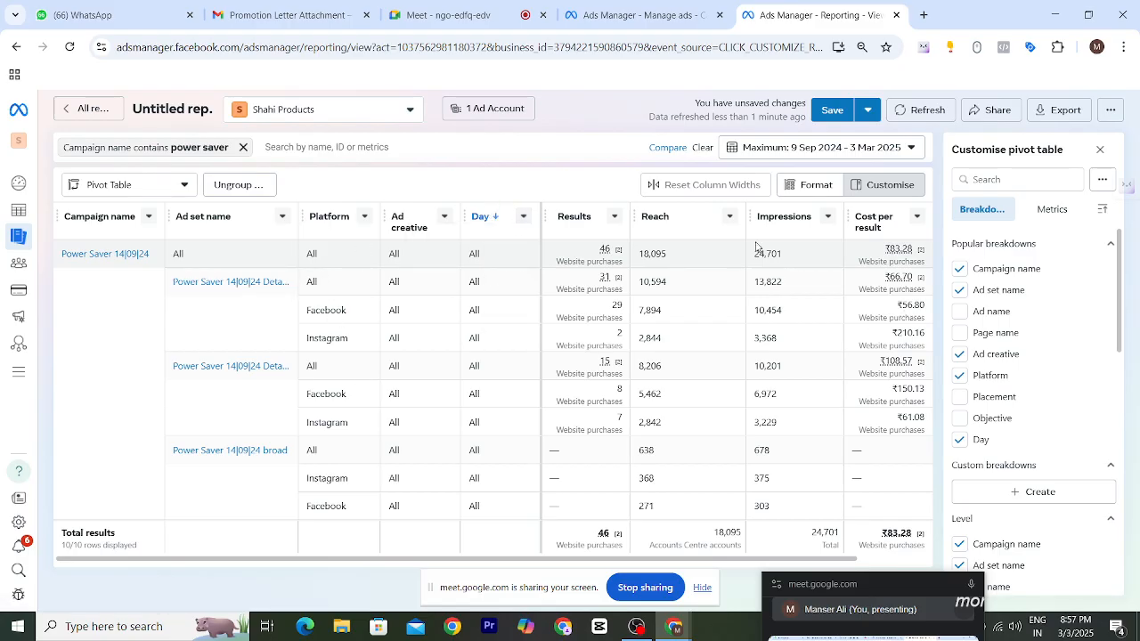
click(444, 217)
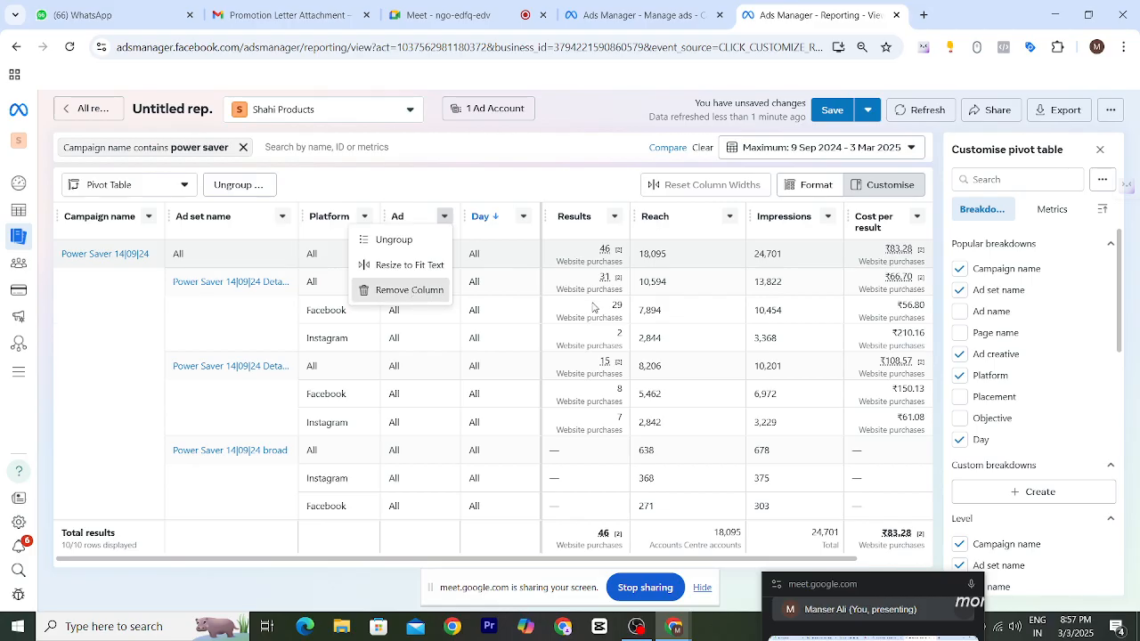
click(409, 290)
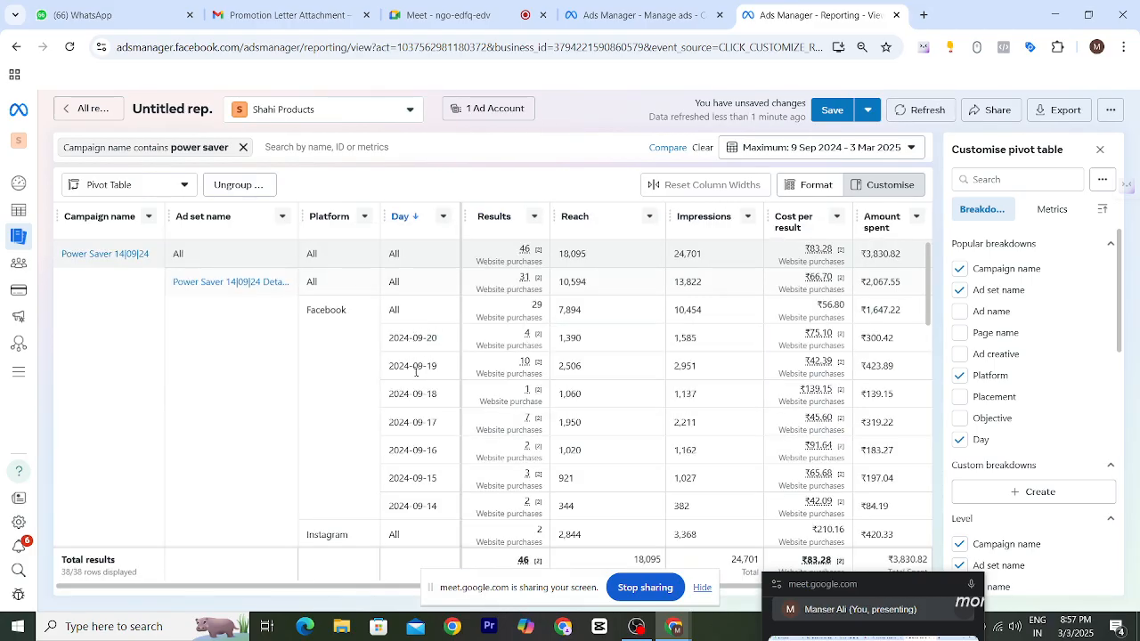
- Review the daily results for each platform by scrolling through the pivot table
drag(387, 338, 460, 386)
click(384, 417)
drag(441, 339, 424, 424)
scroll(547, 411, down, 3)
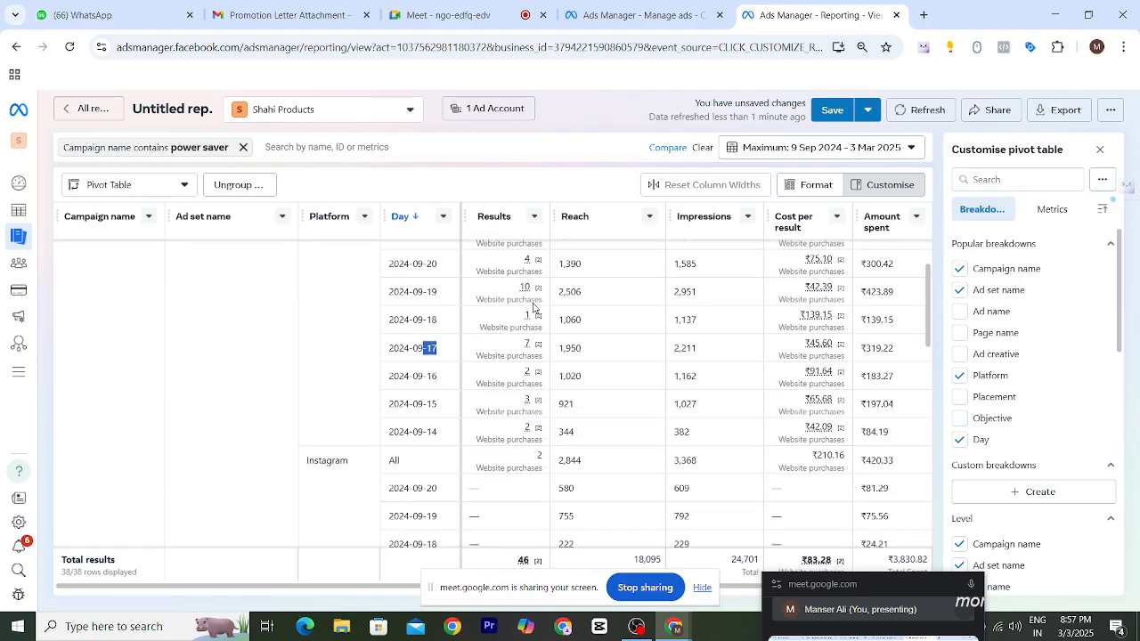
scroll(547, 411, up, 3)
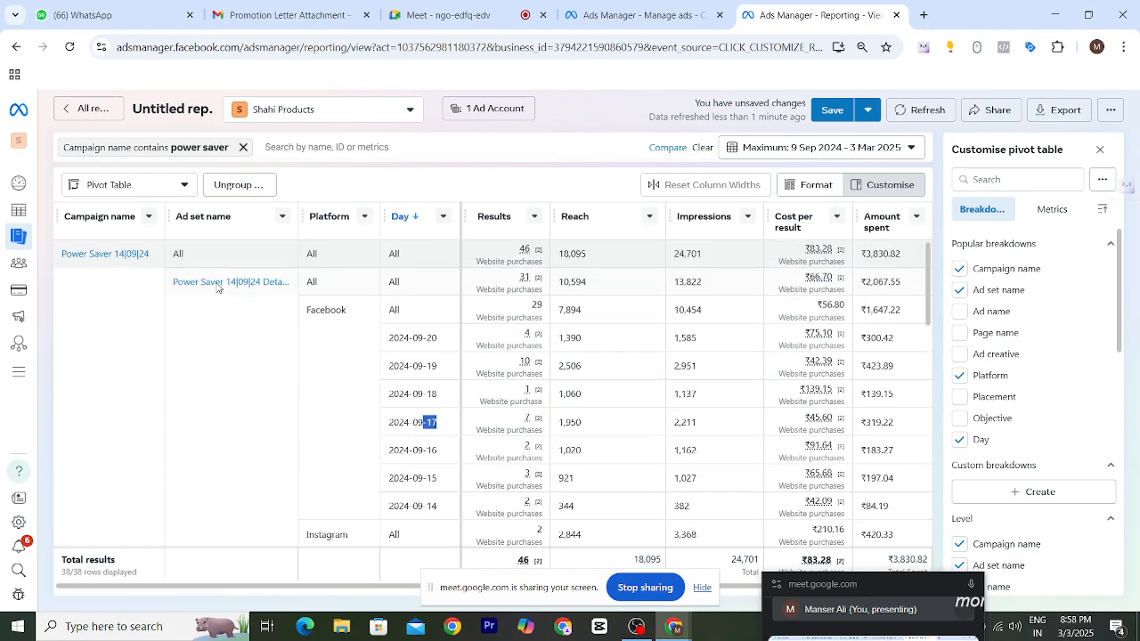
scroll(223, 312, down, 6)
scroll(230, 325, down, 3)
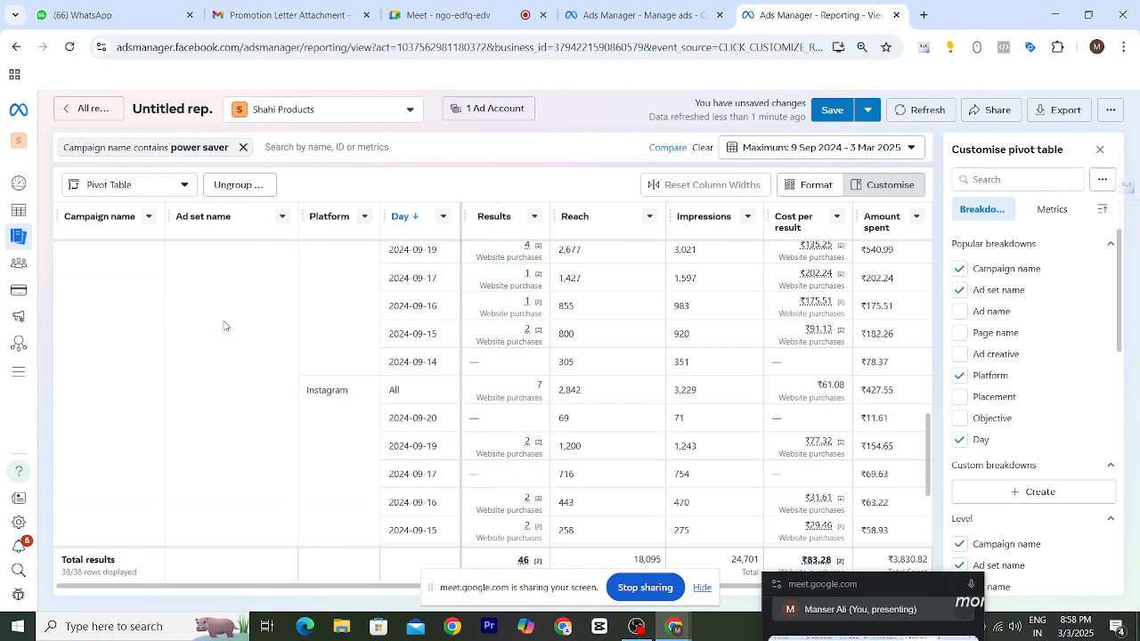
scroll(227, 323, up, 3)
scroll(285, 356, down, 3)
- Remove the Platform breakdown from the pivot table
click(959, 376)
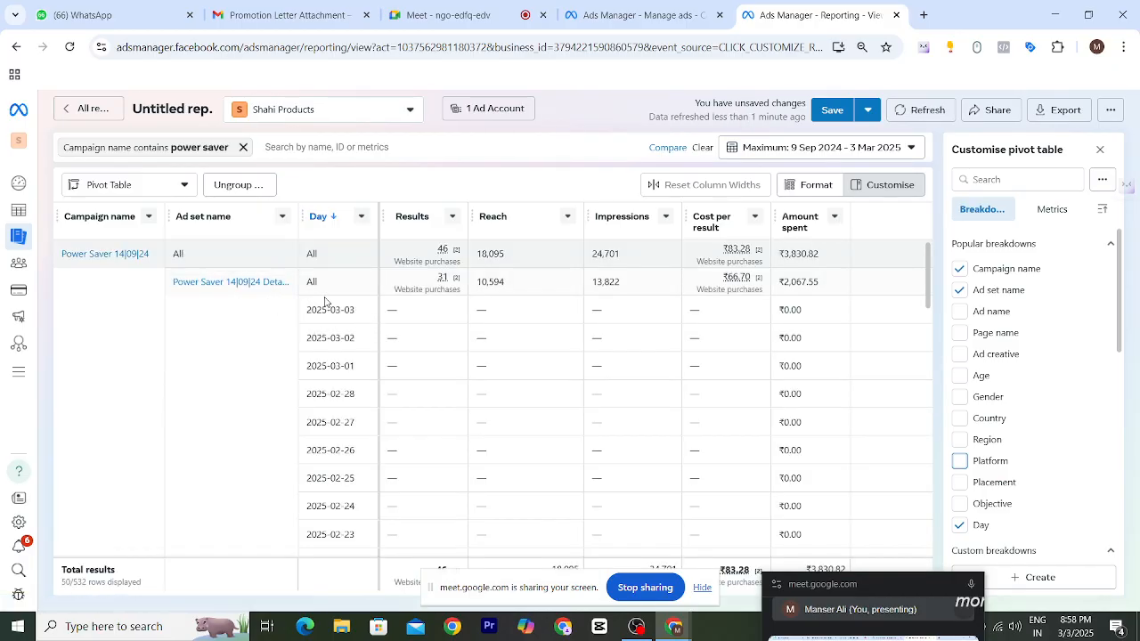
scroll(450, 385, down, 10)
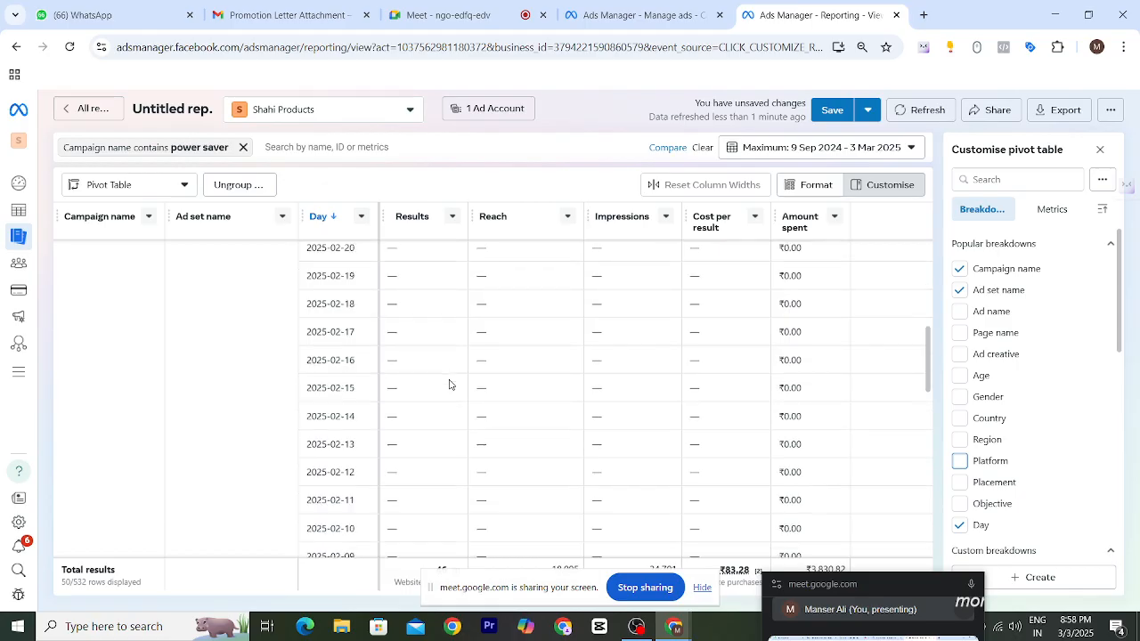
scroll(450, 385, up, 12)
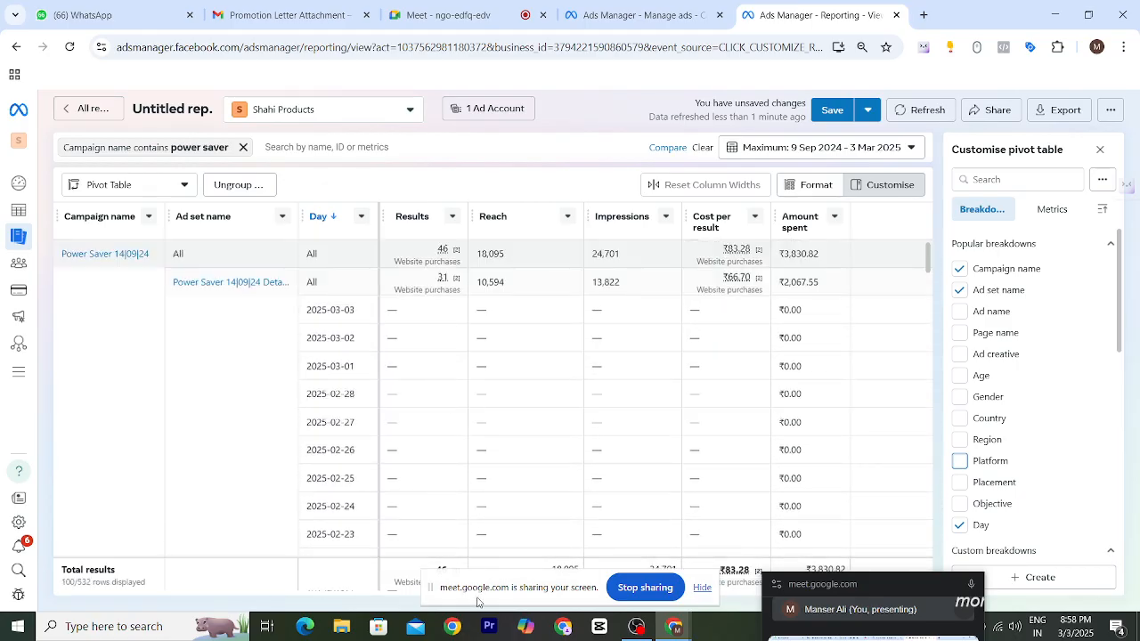
- Scroll through the daily rows for each ad set in the pivot table
drag(537, 584, 531, 630)
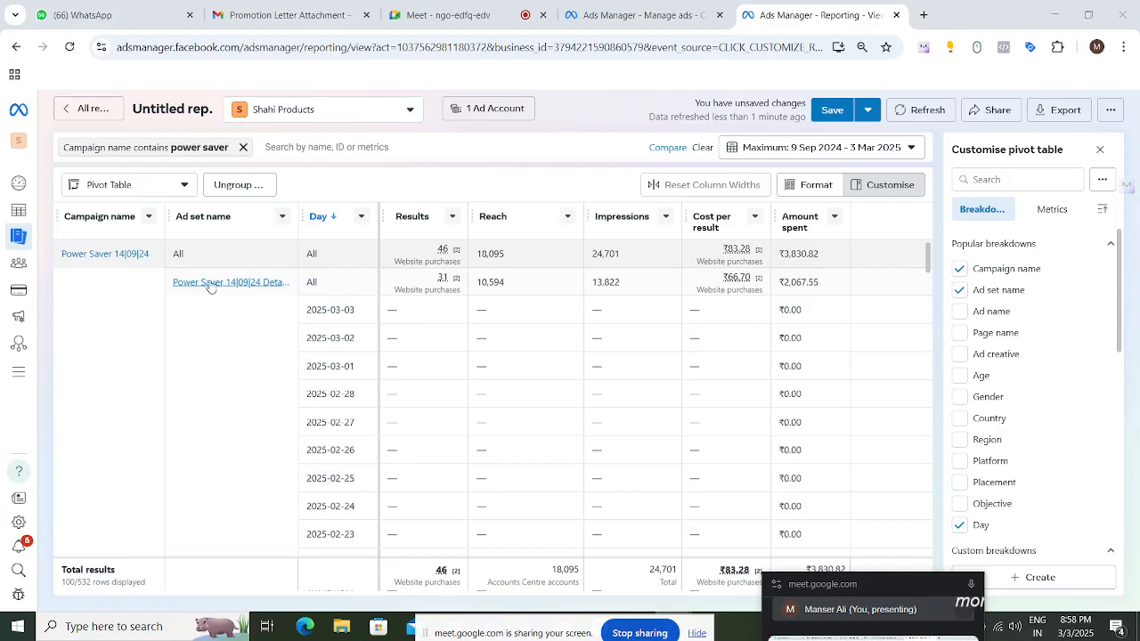
drag(168, 282, 381, 387)
scroll(436, 316, down, 2)
scroll(440, 309, up, 2)
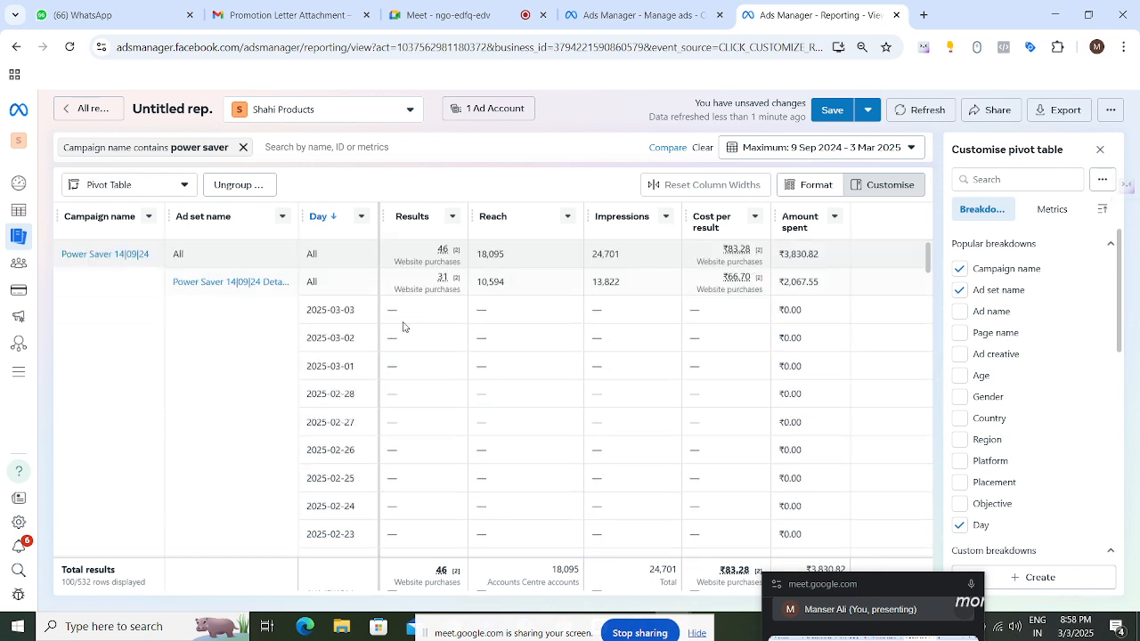
scroll(515, 341, down, 20)
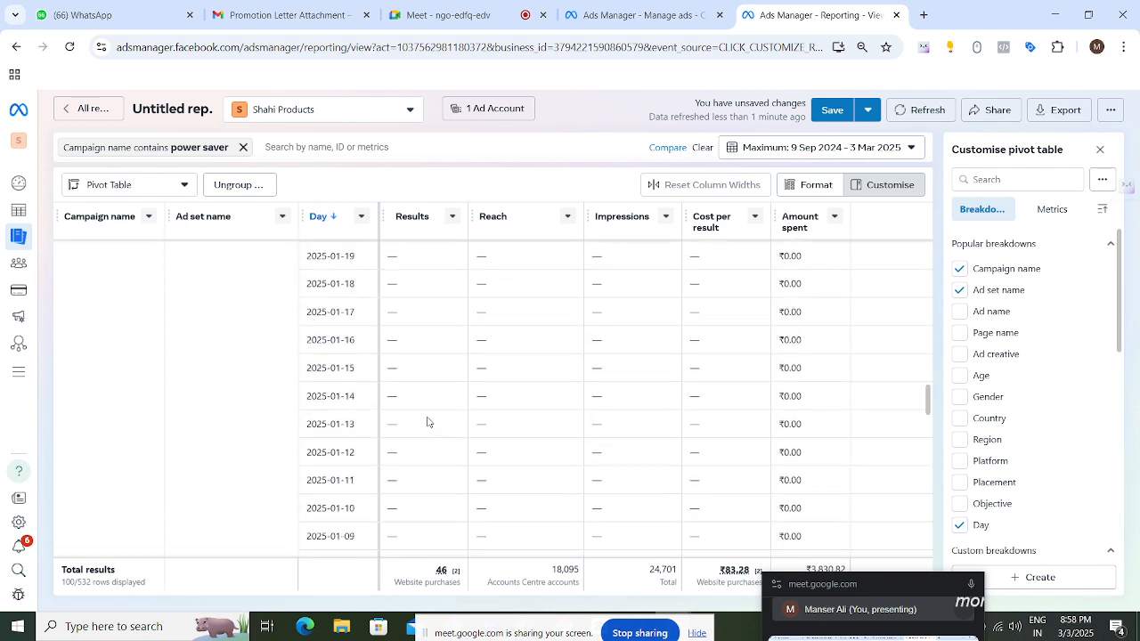
scroll(441, 422, down, 8)
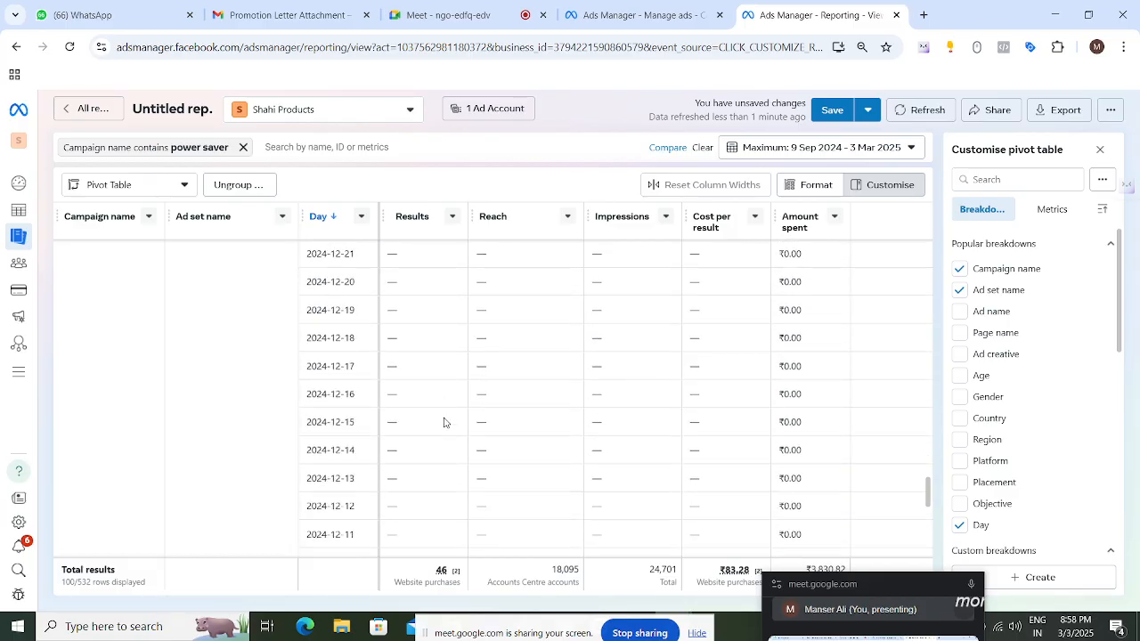
- Toggle the Day breakdown off and back on to compare ad set totals with daily rows
click(960, 526)
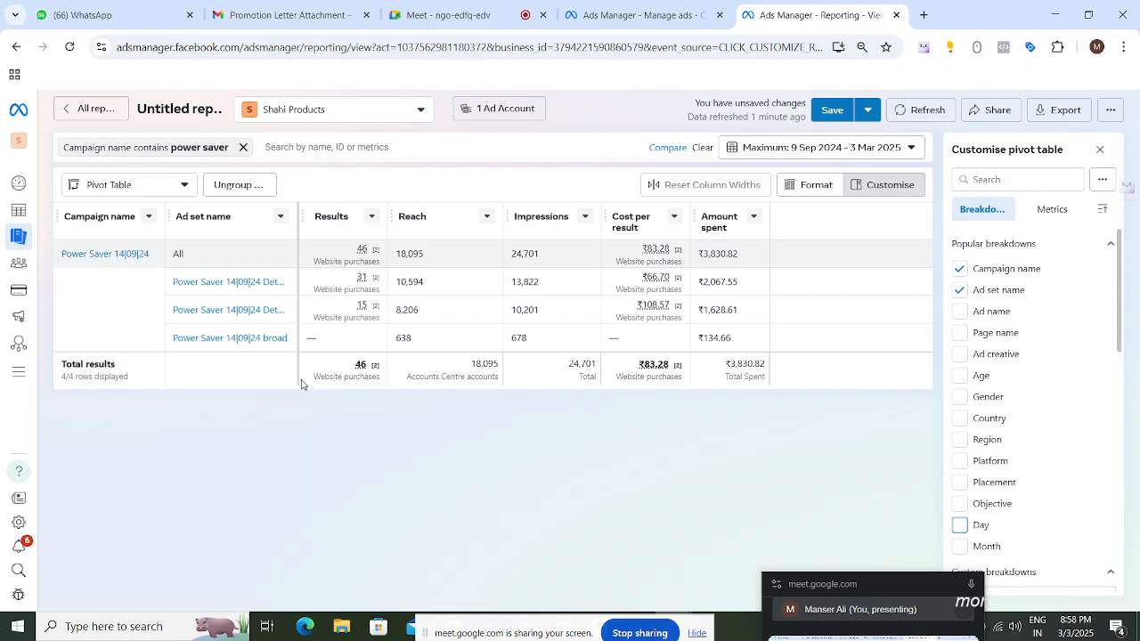
scroll(1069, 445, down, 2)
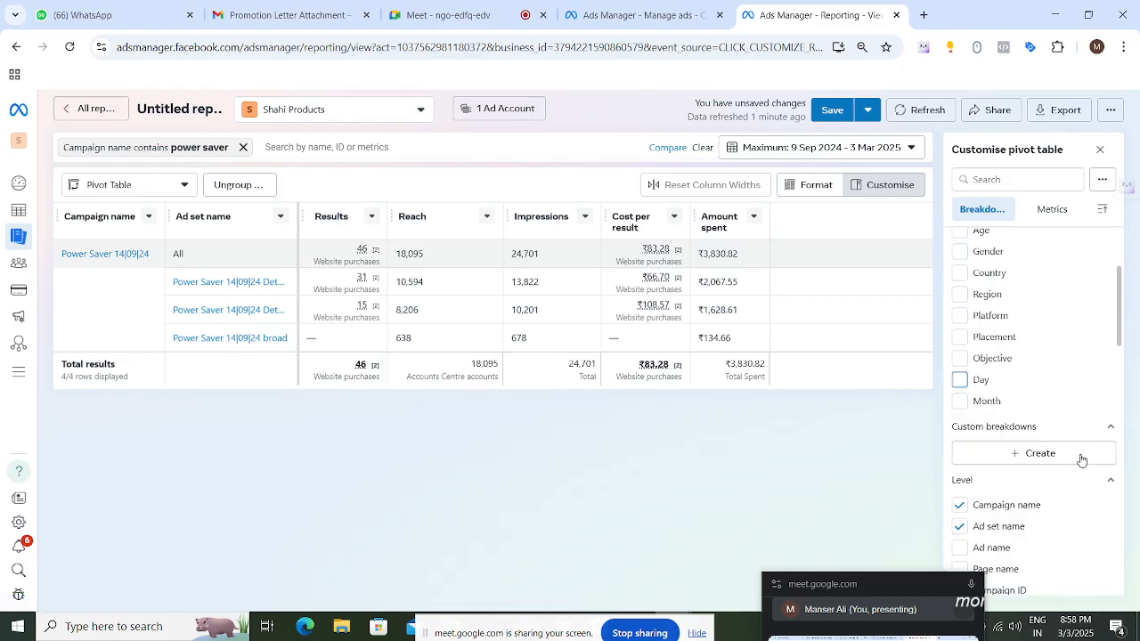
click(960, 380)
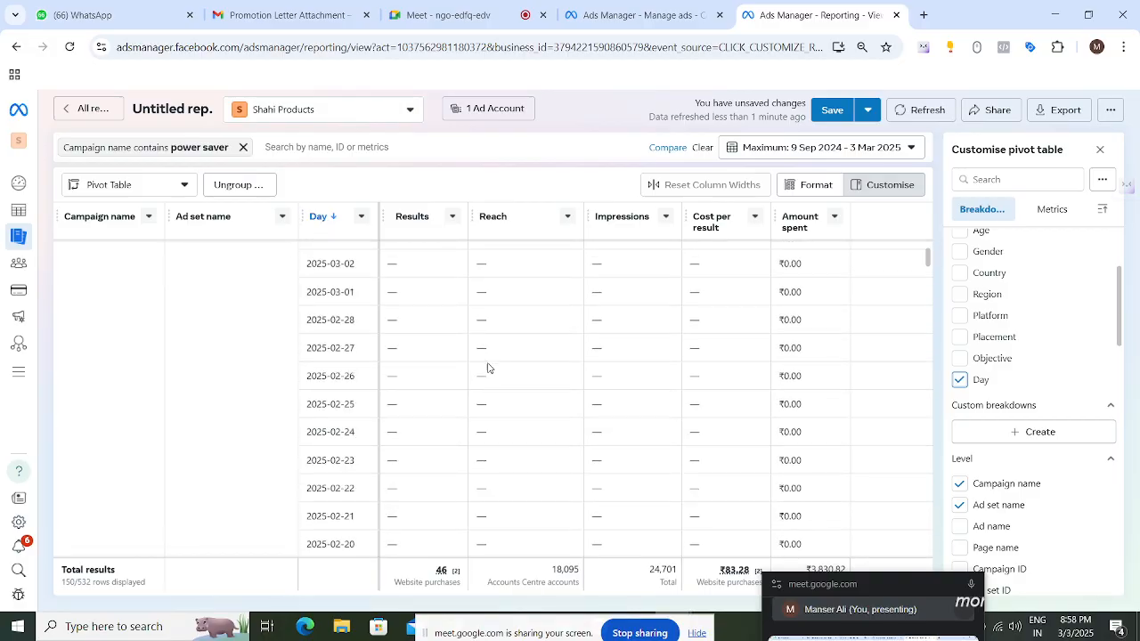
click(970, 384)
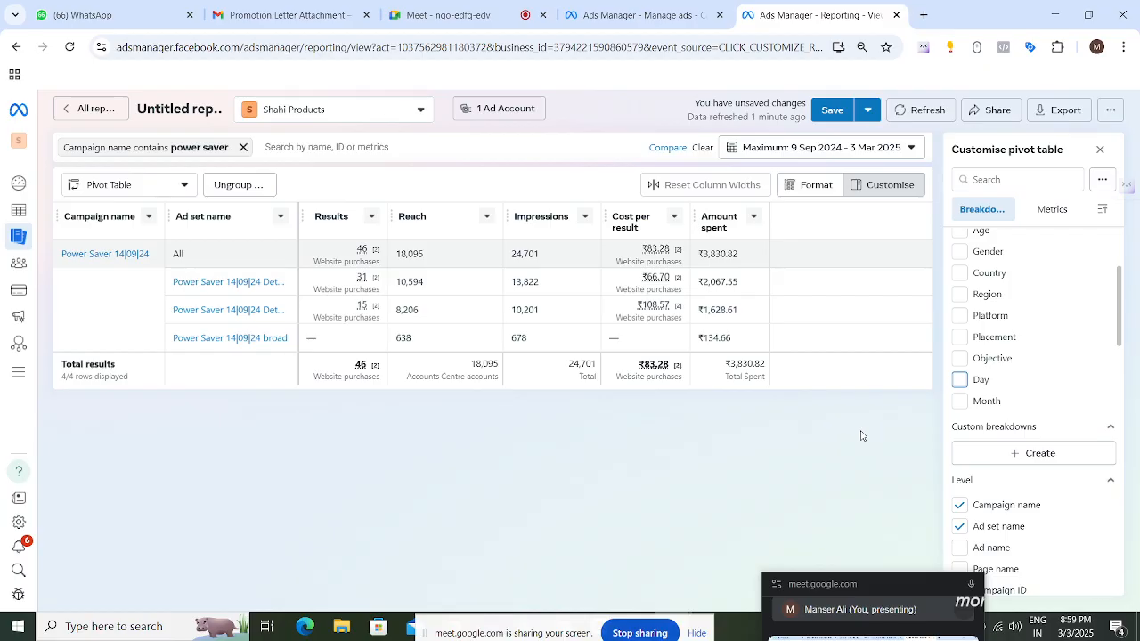
click(960, 380)
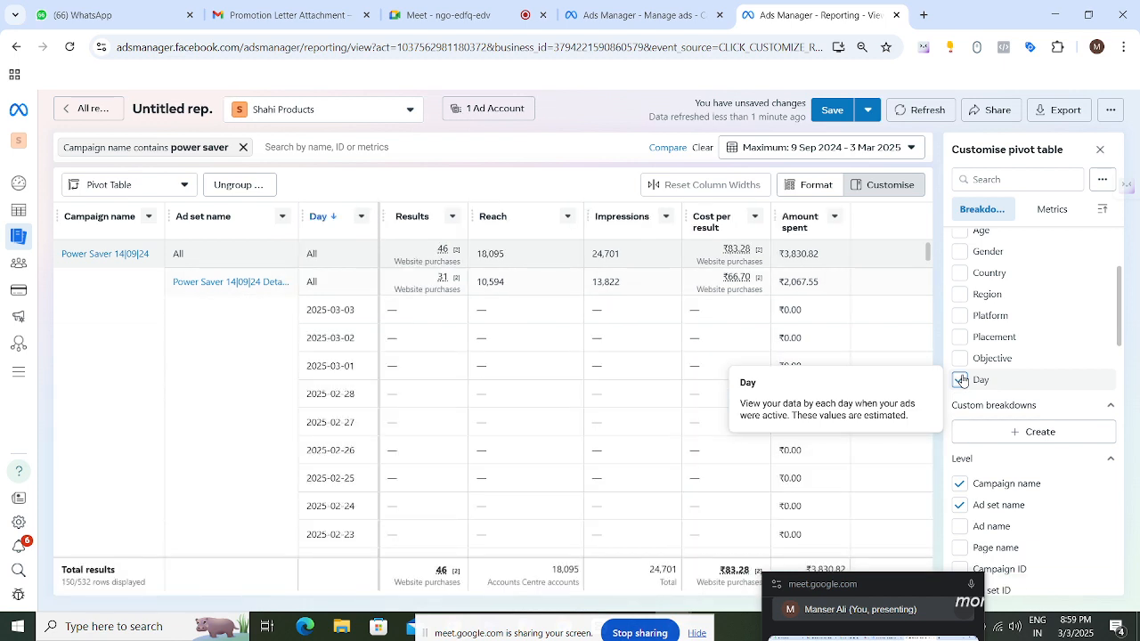
- Try adding the Platform breakdown to the pivot table, scroll the rows, then remove it again
click(960, 317)
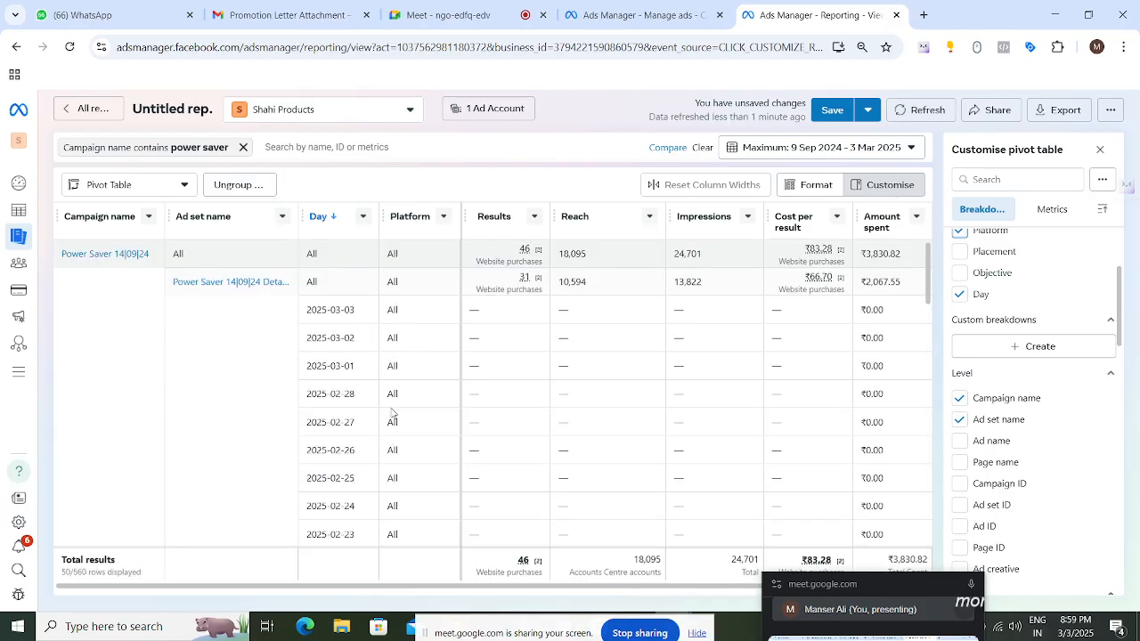
scroll(535, 401, down, 3)
scroll(532, 384, up, 3)
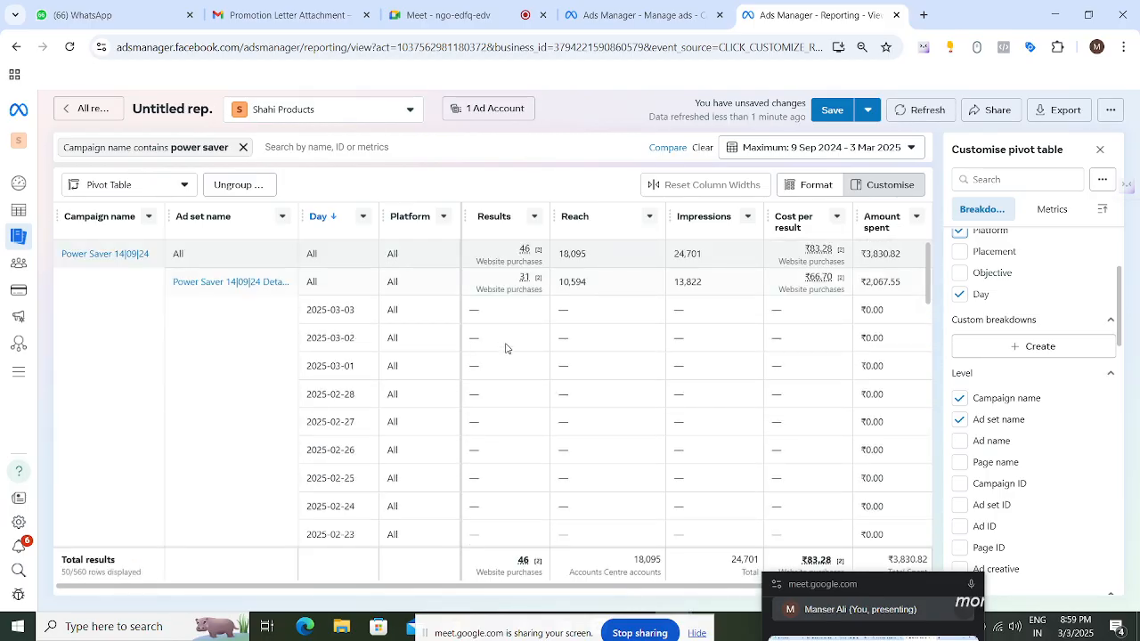
scroll(957, 316, up, 1)
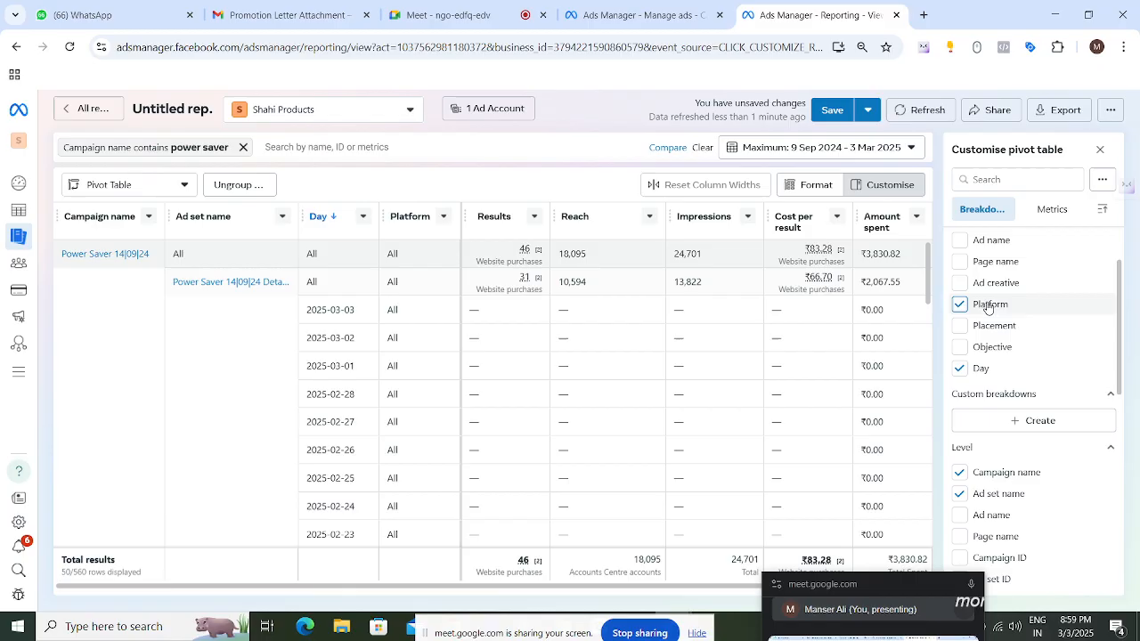
click(959, 306)
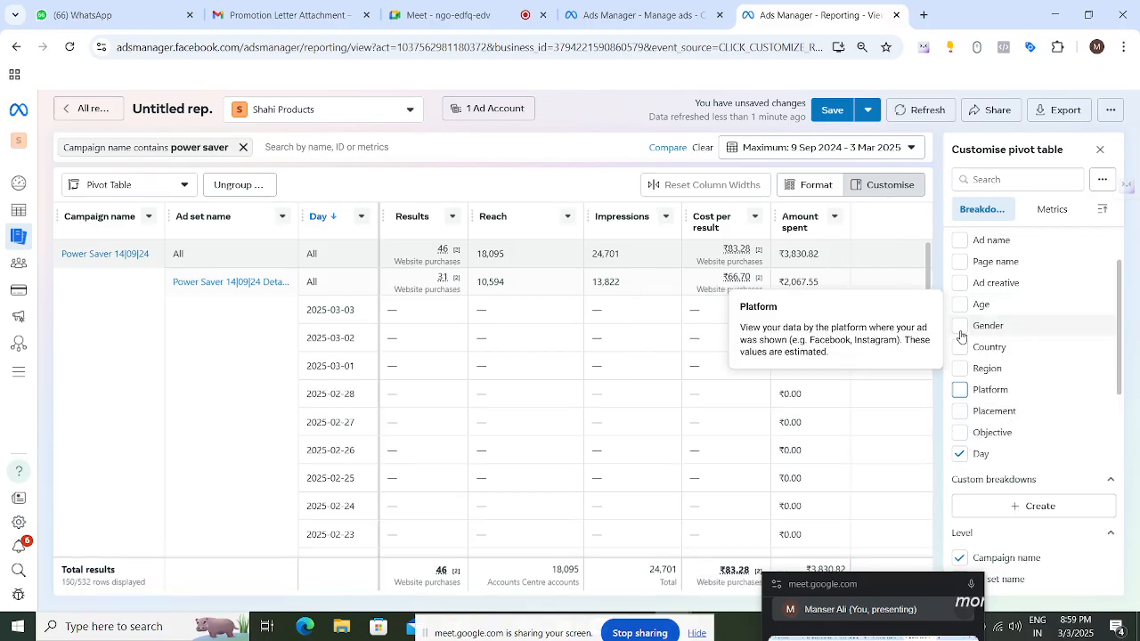
- Add the Placement breakdown and remove the Day breakdown from the pivot table
click(959, 411)
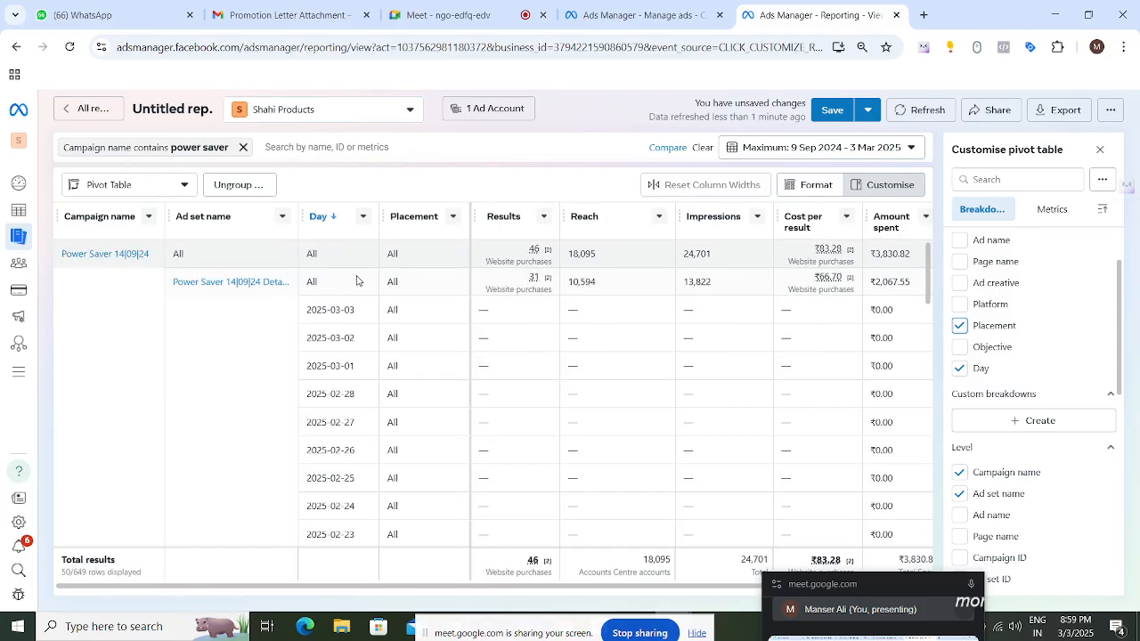
scroll(436, 393, down, 6)
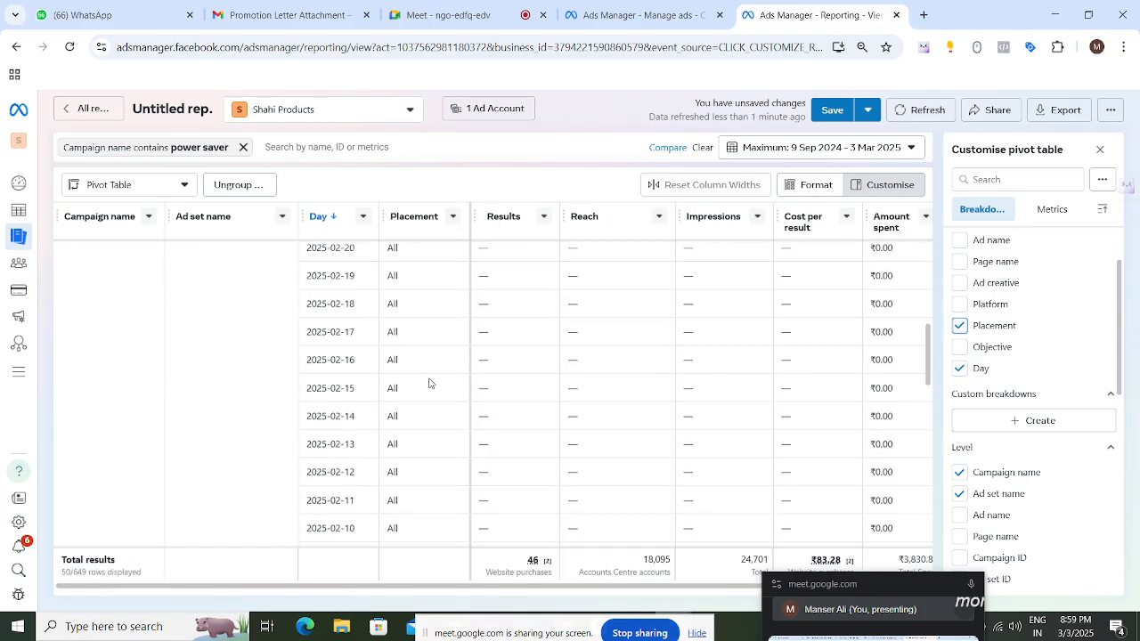
scroll(434, 379, down, 5)
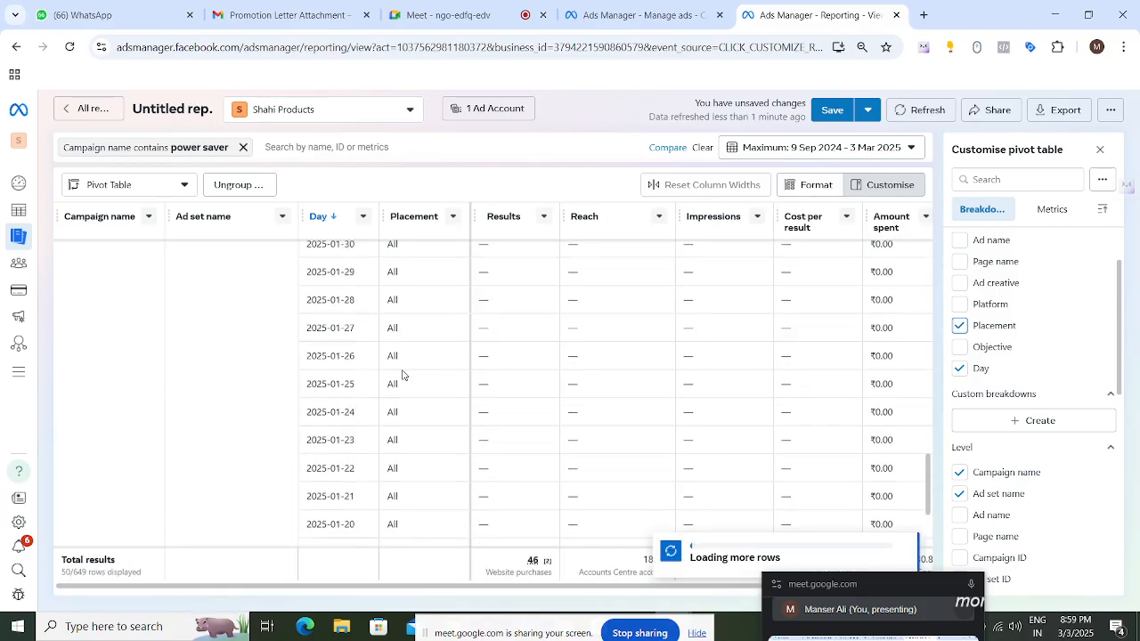
scroll(400, 377, up, 8)
scroll(396, 381, up, 5)
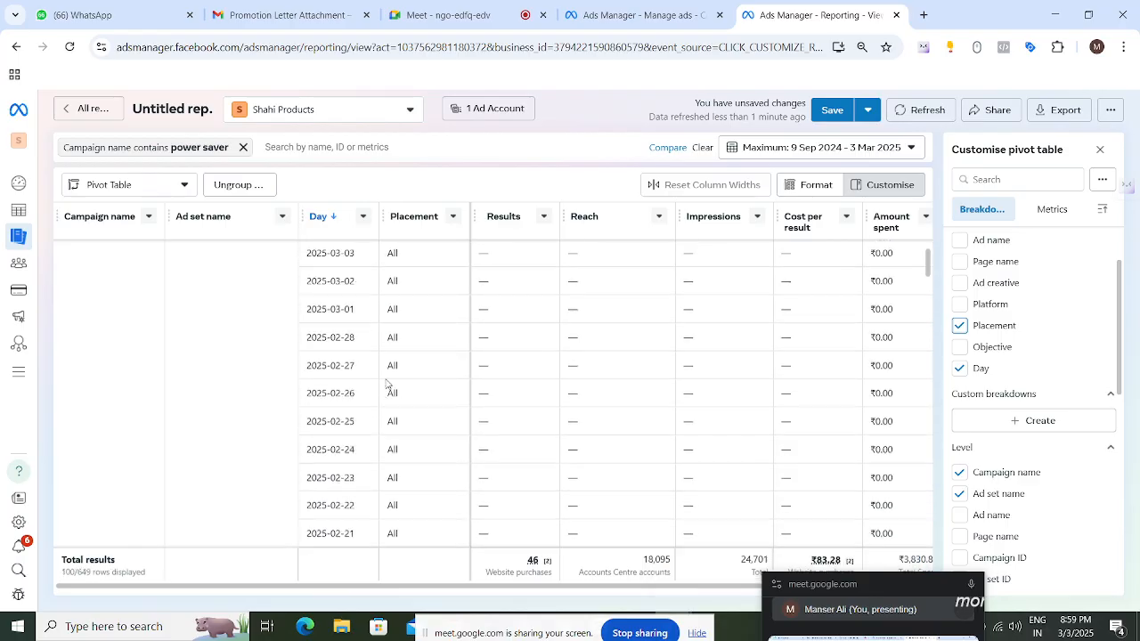
click(959, 368)
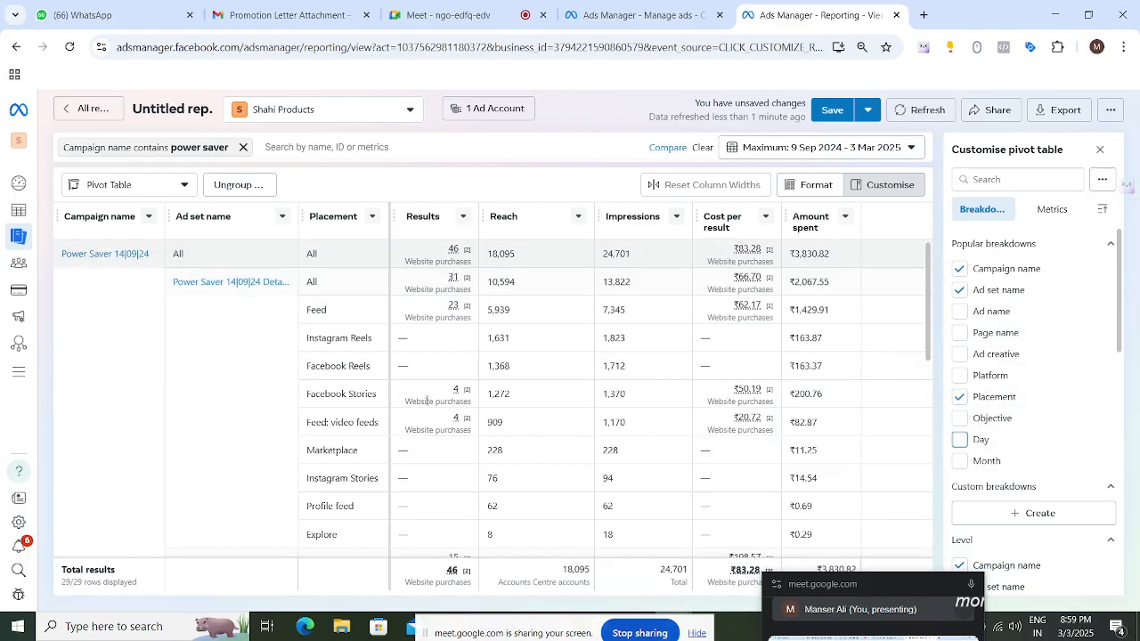
- Review the results for each placement under each ad set in the pivot table
double_click(452, 305)
drag(451, 393, 383, 431)
click(354, 427)
double_click(453, 419)
scroll(481, 402, down, 5)
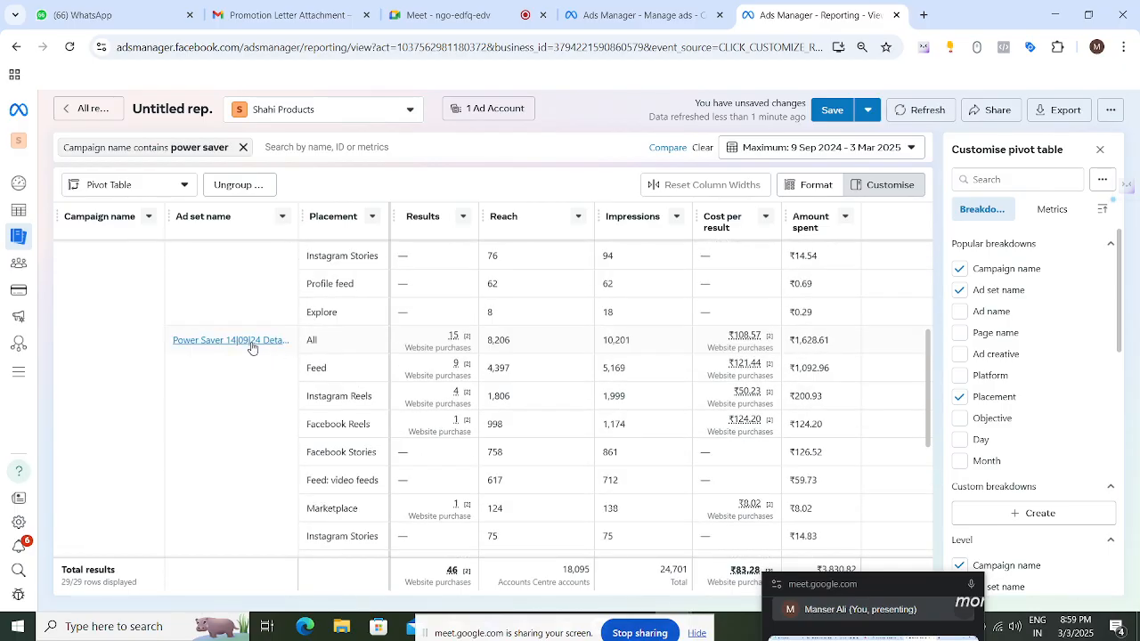
scroll(449, 408, down, 3)
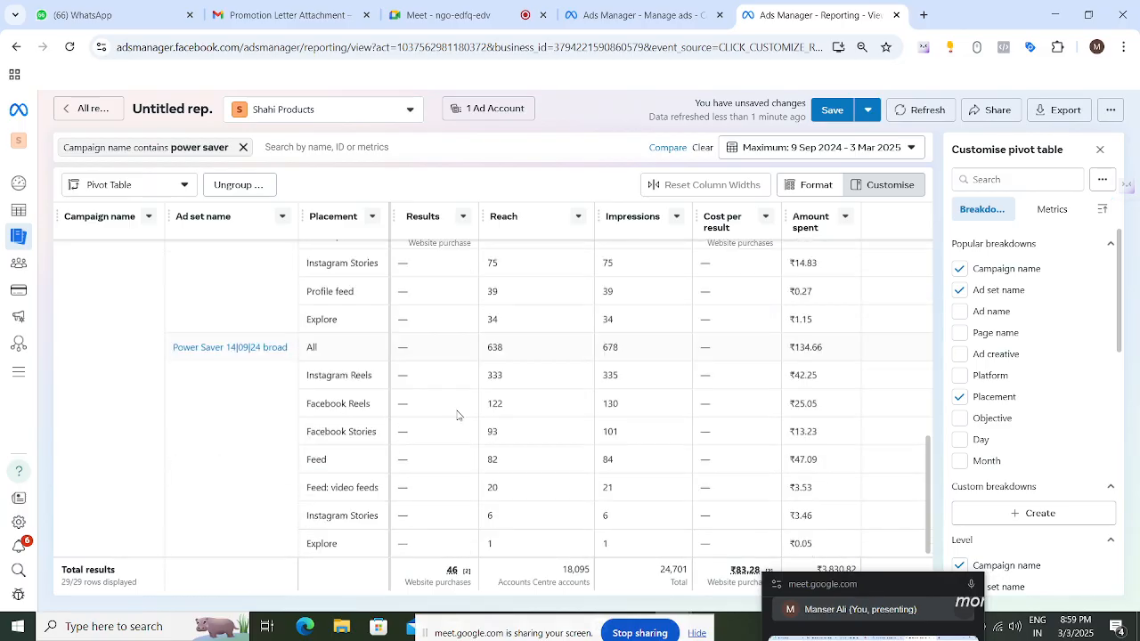
scroll(463, 436, up, 1)
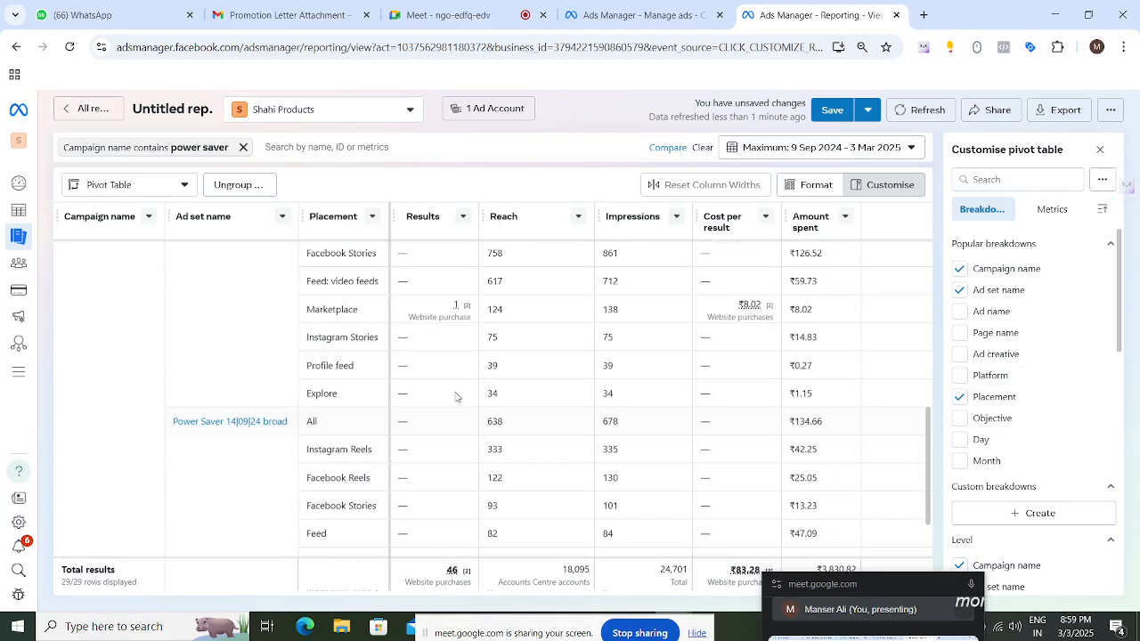
scroll(463, 365, up, 4)
scroll(651, 332, up, 2)
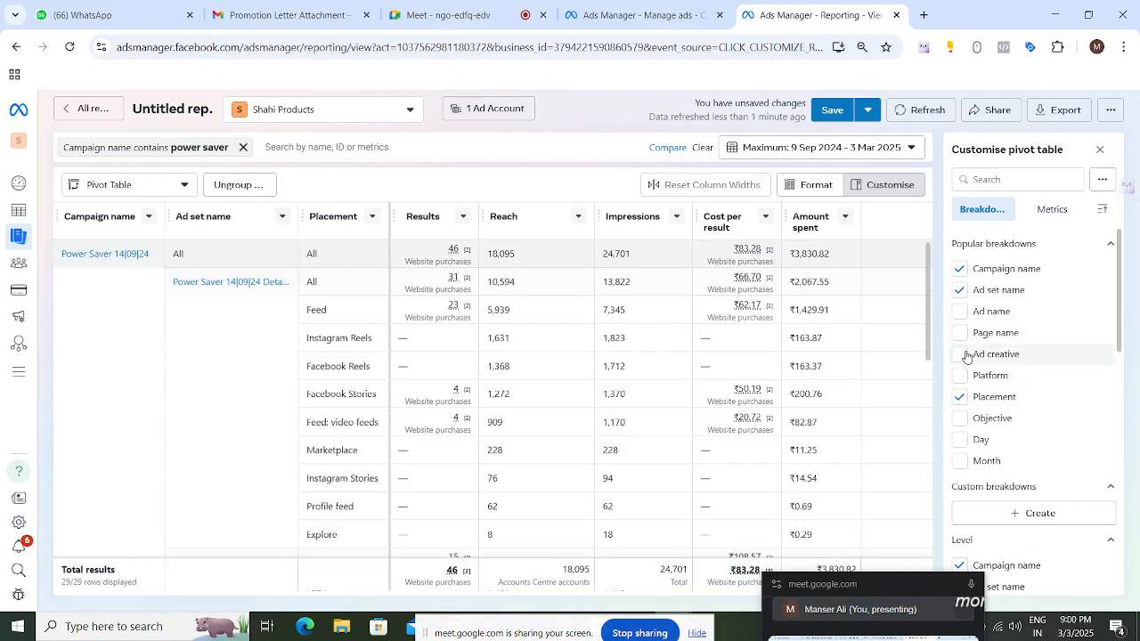
- Remove the Placement and Ad set name breakdowns and add Platform instead
click(961, 399)
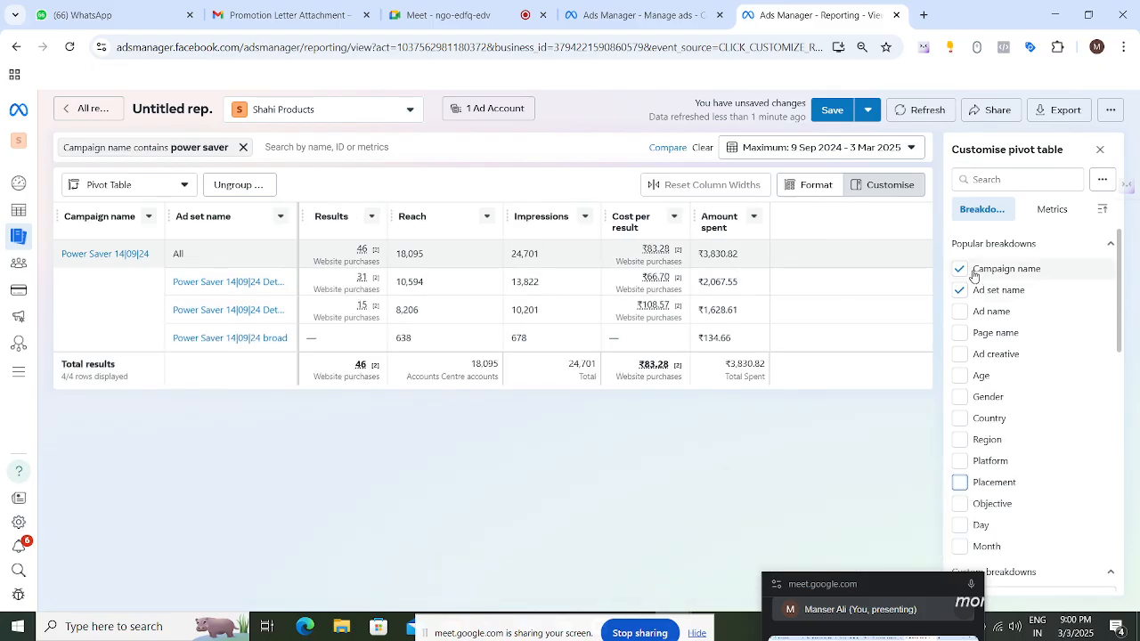
click(959, 291)
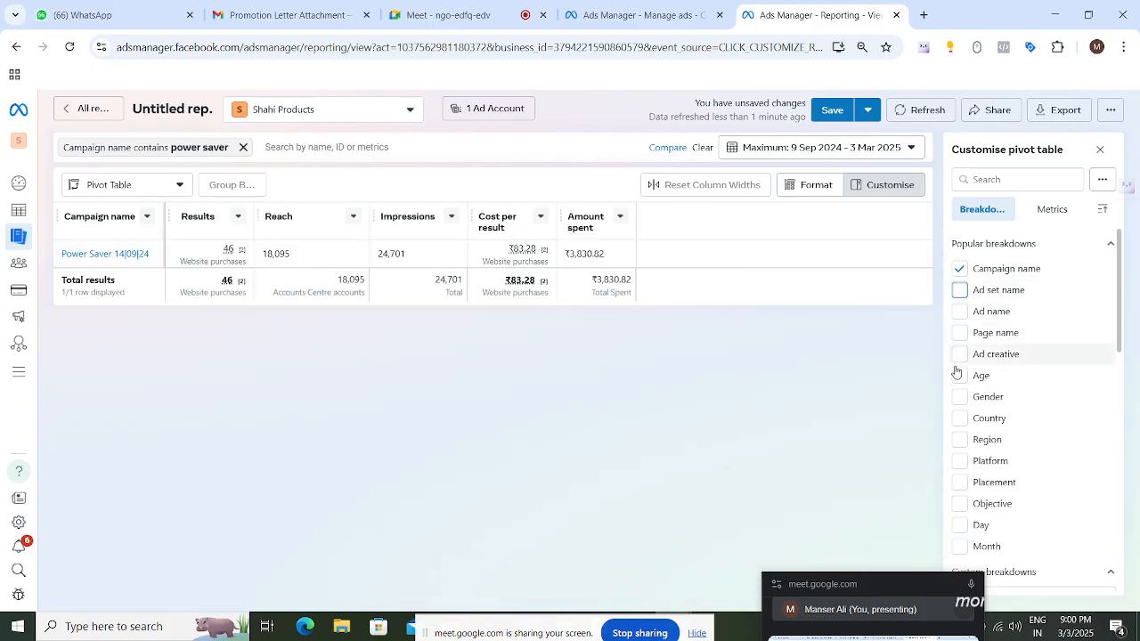
click(960, 464)
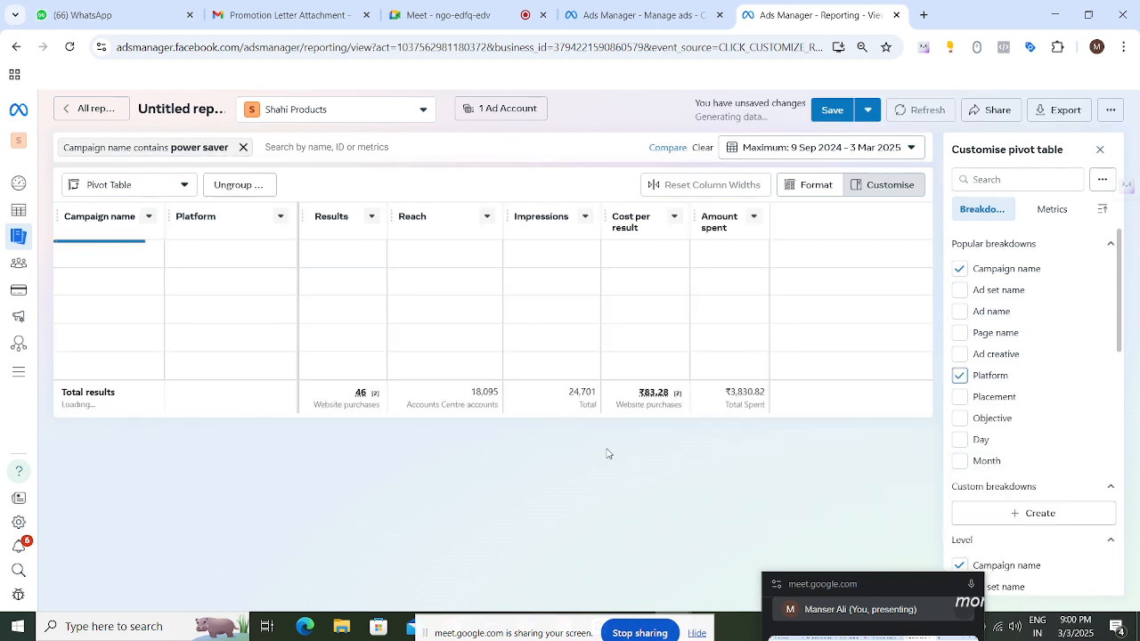
- Examine the Facebook and Instagram results and cost per result in the pivot table
drag(169, 289, 369, 282)
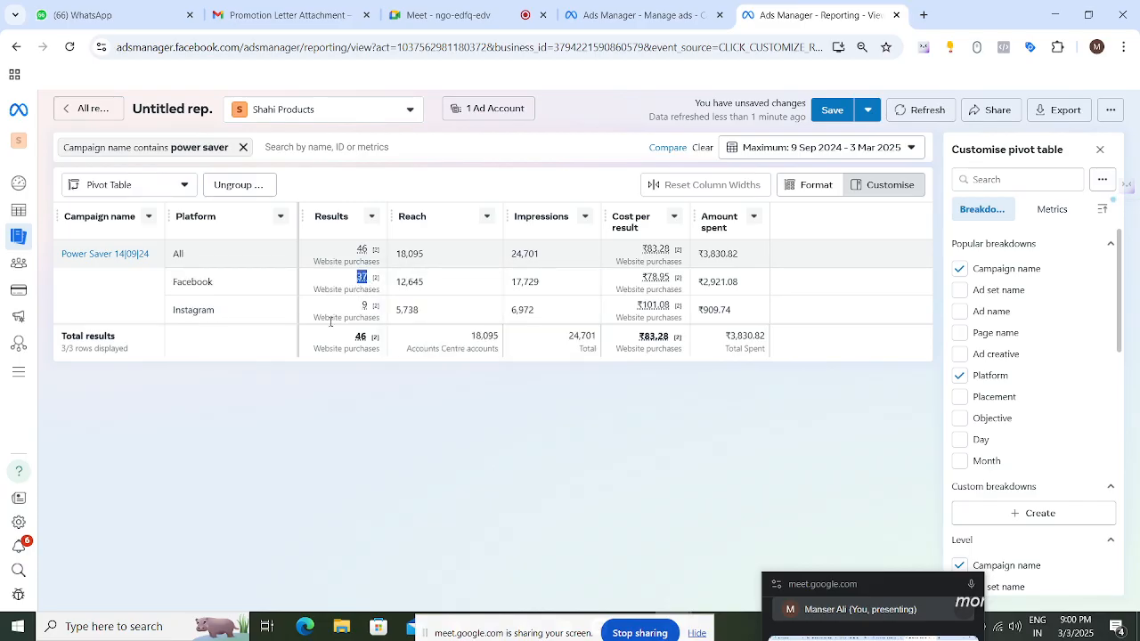
click(359, 424)
double_click(364, 305)
drag(637, 305, 657, 305)
drag(645, 277, 659, 277)
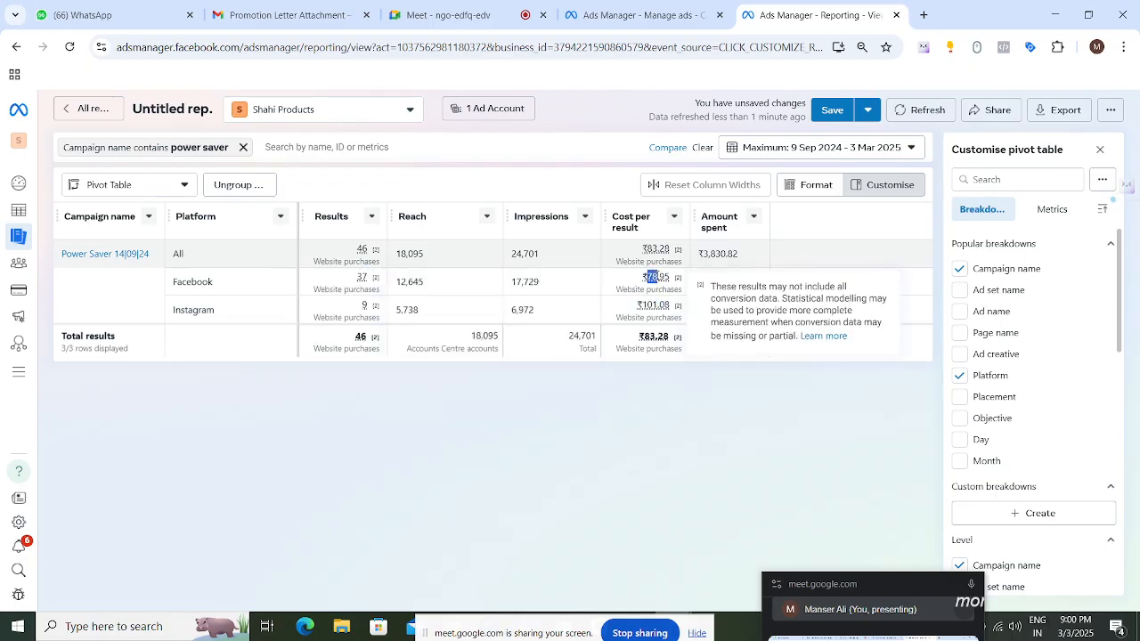
click(684, 429)
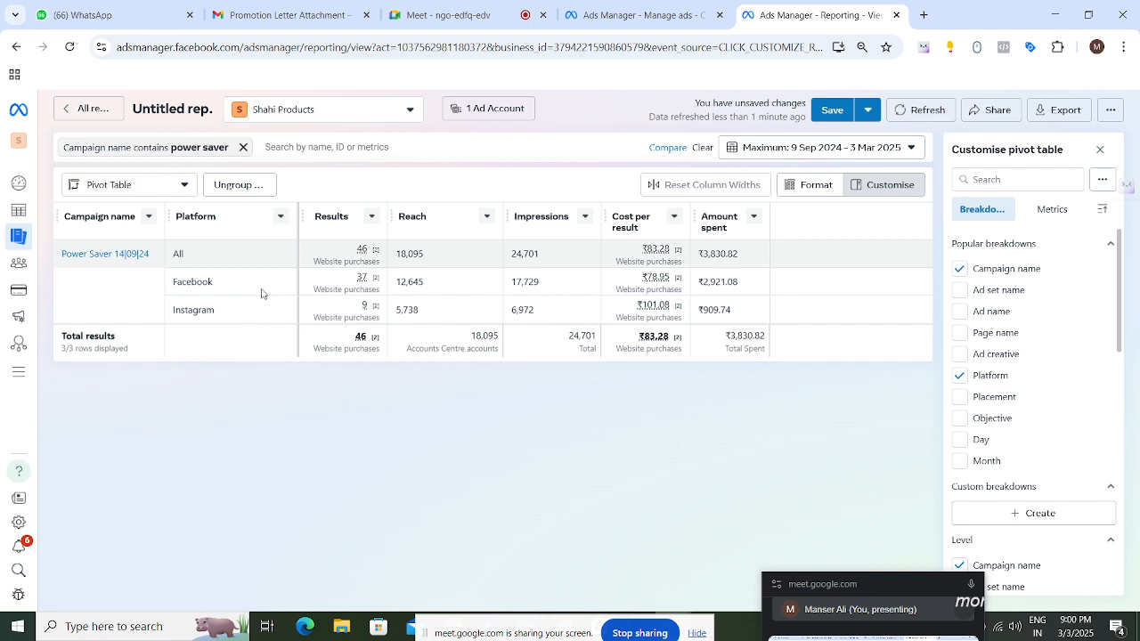
drag(361, 307, 380, 304)
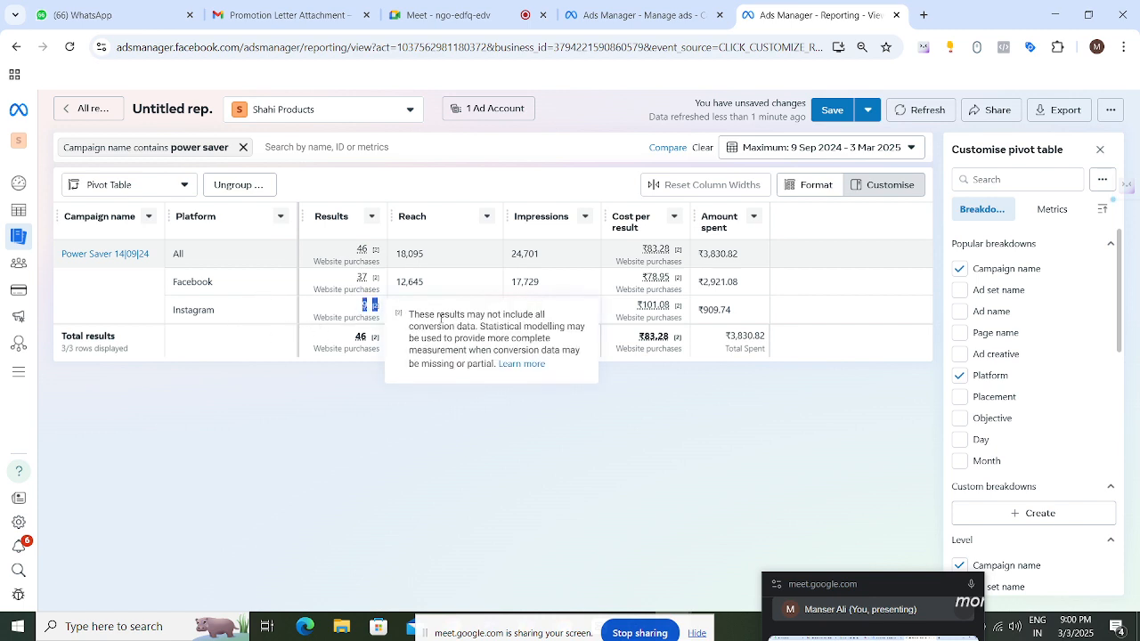
click(460, 474)
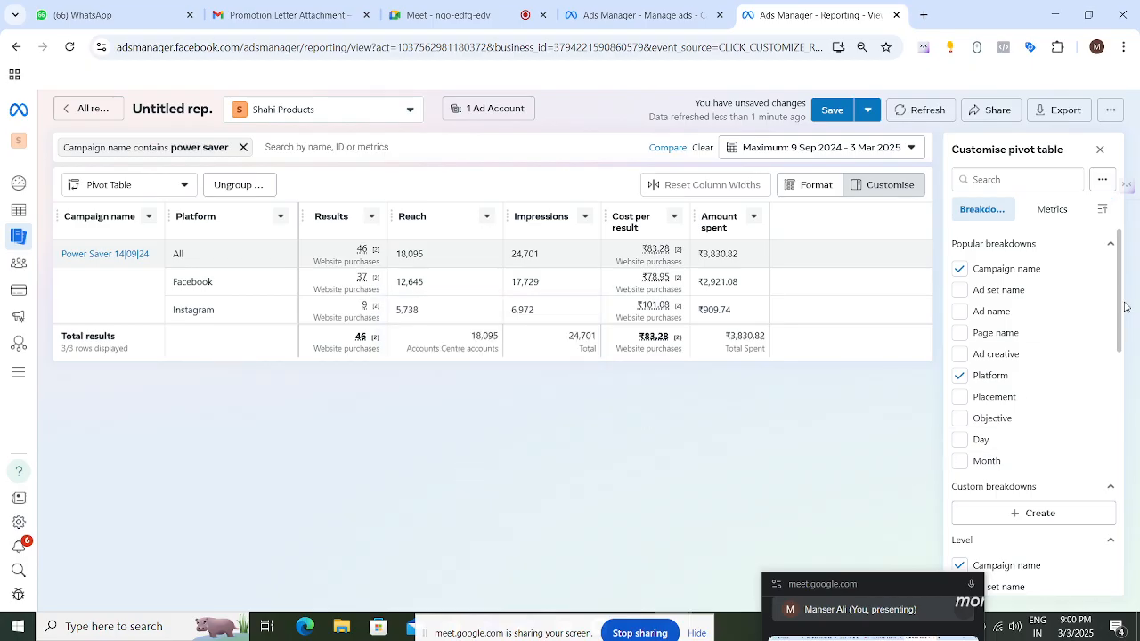
- Browse the available breakdown options in the Customise pivot table panel
scroll(1087, 308, down, 2)
scroll(1069, 294, down, 2)
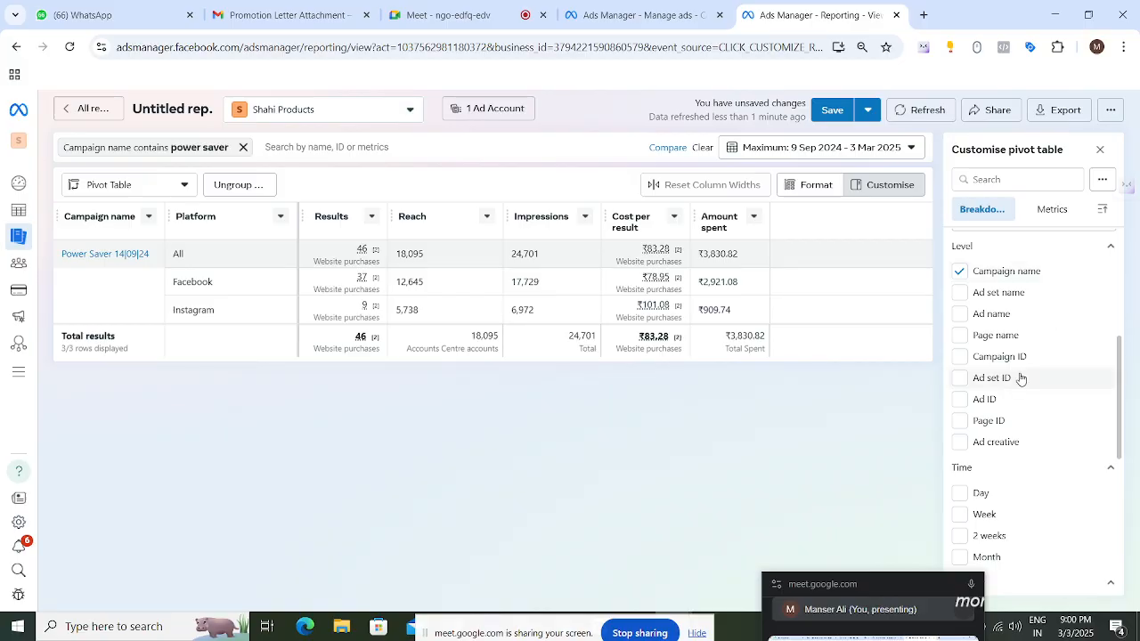
scroll(1021, 377, up, 2)
scroll(1033, 334, up, 2)
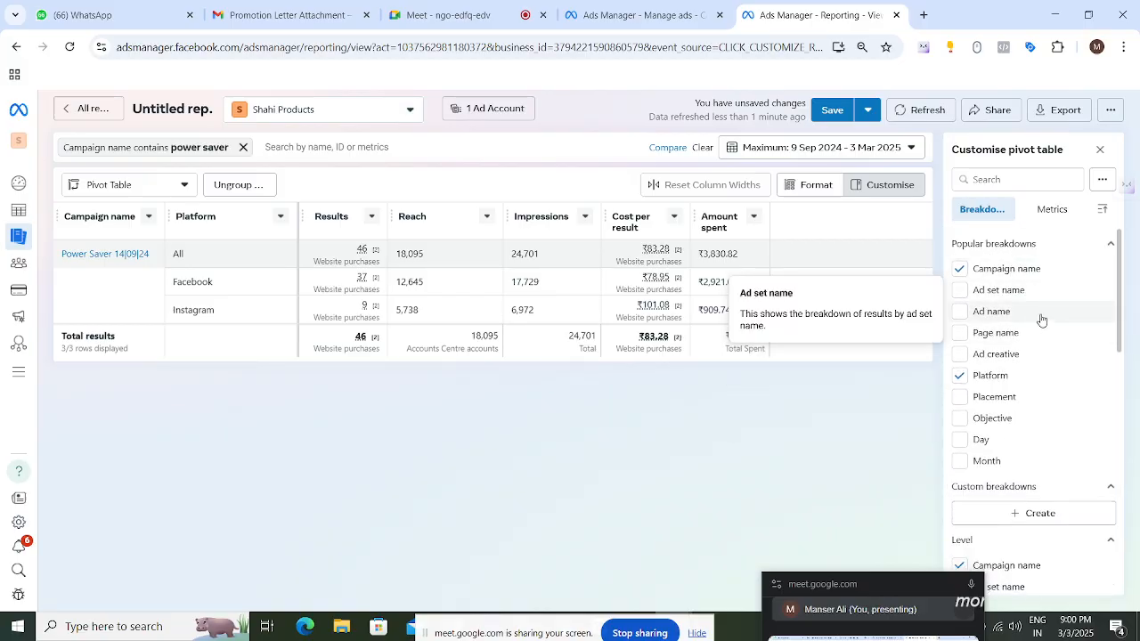
scroll(1041, 320, down, 4)
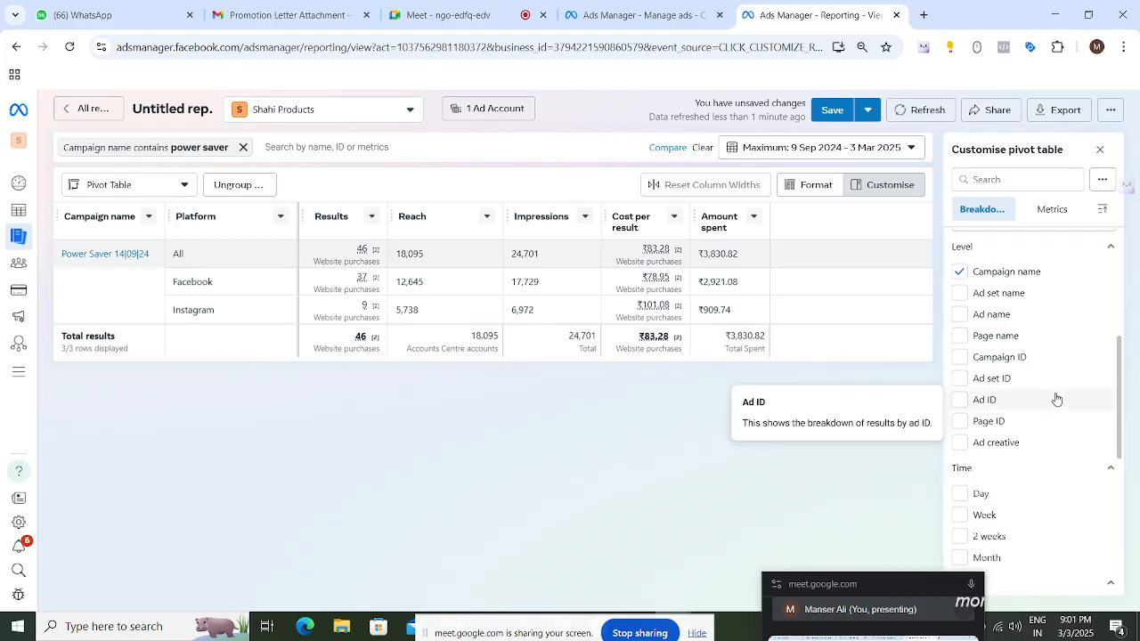
scroll(1056, 399, down, 1)
scroll(1055, 399, down, 2)
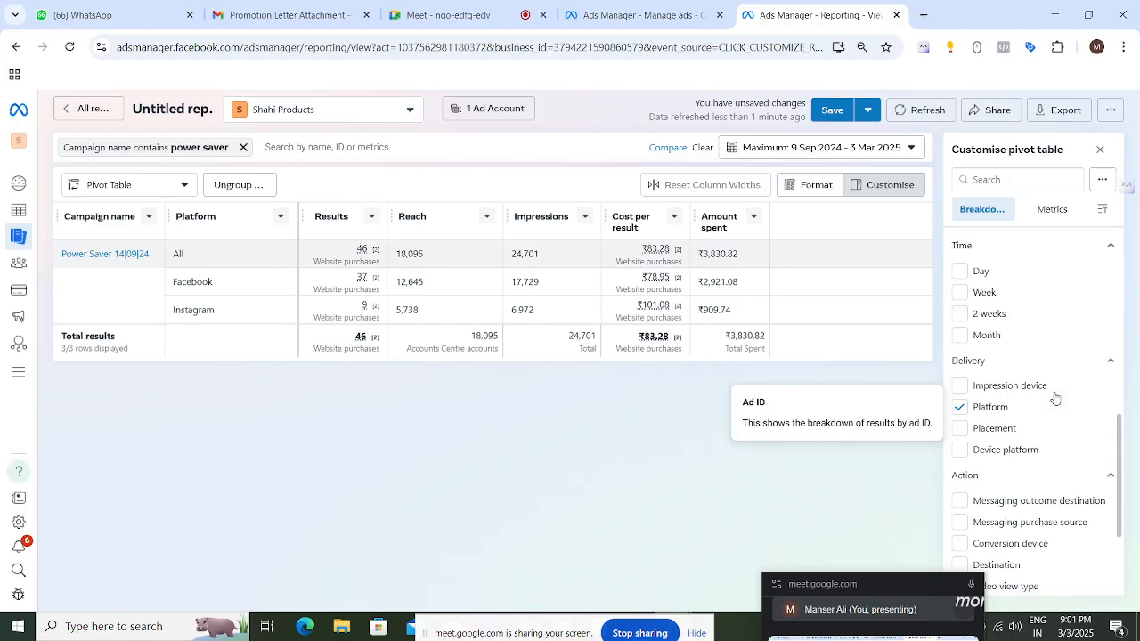
scroll(1055, 399, down, 2)
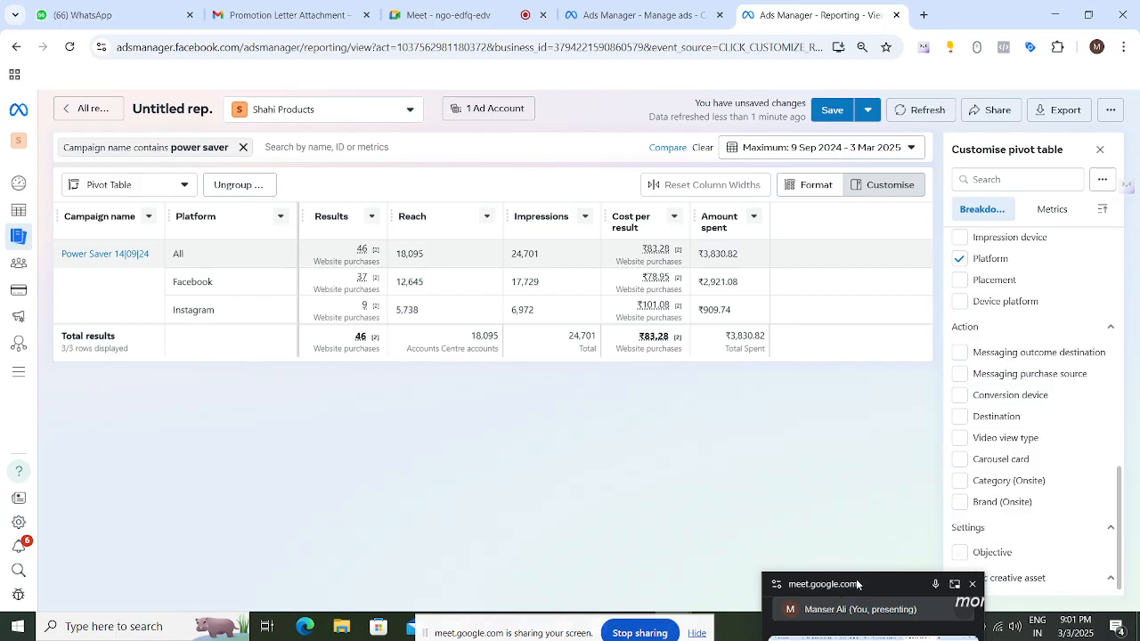
drag(856, 584, 201, 428)
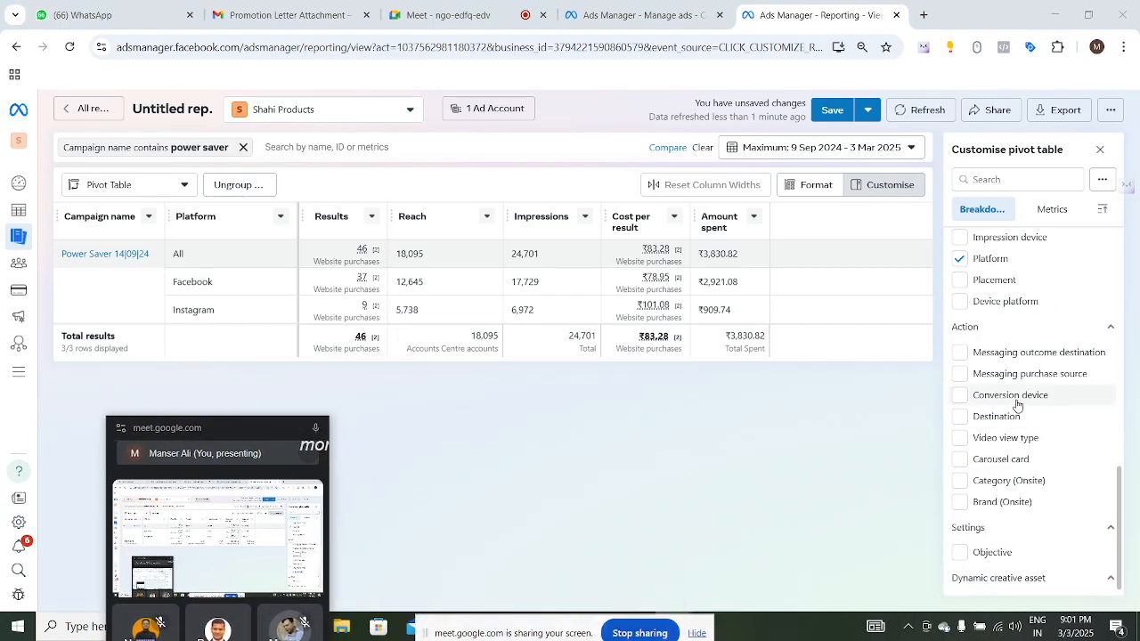
scroll(1069, 399, up, 6)
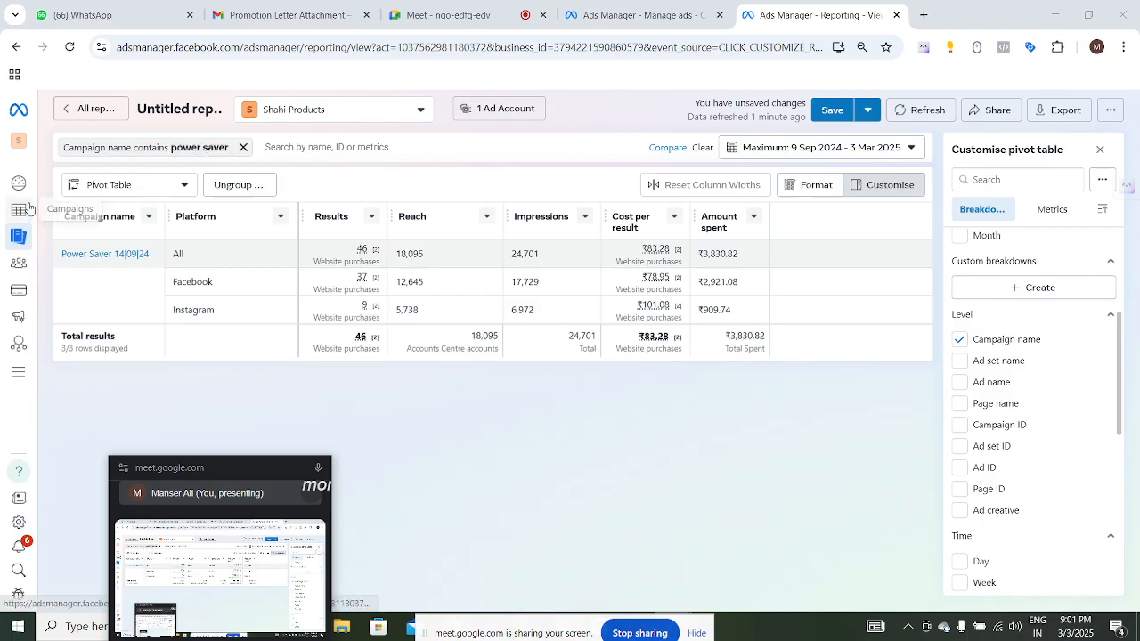
- Open the business portfolio switcher and scroll through the list of portfolios
mouse_move(21, 196)
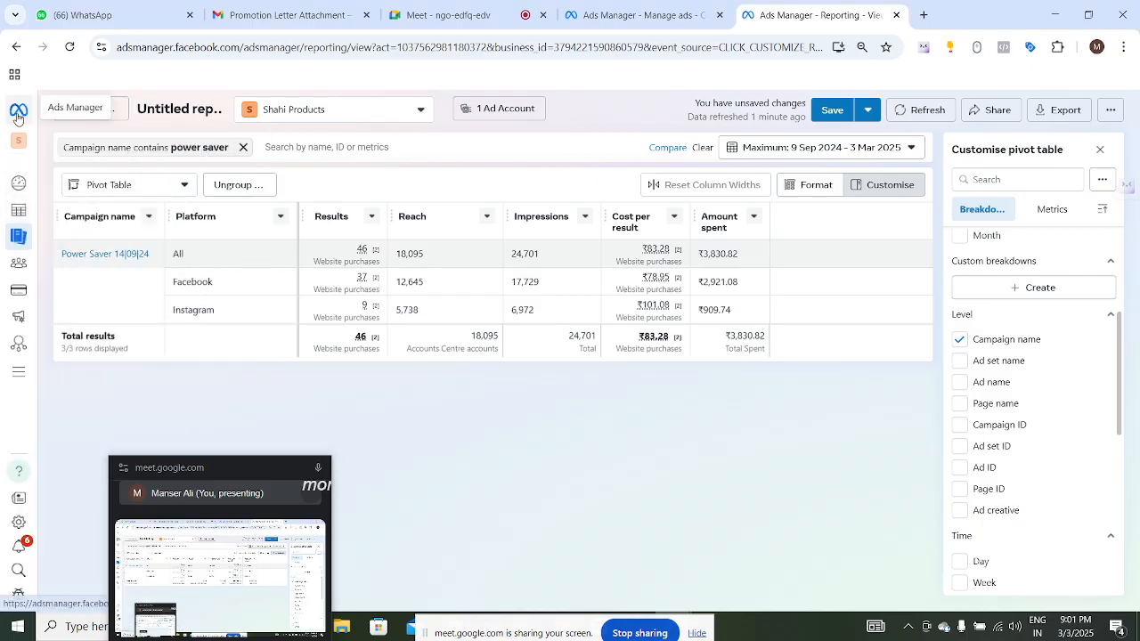
click(395, 112)
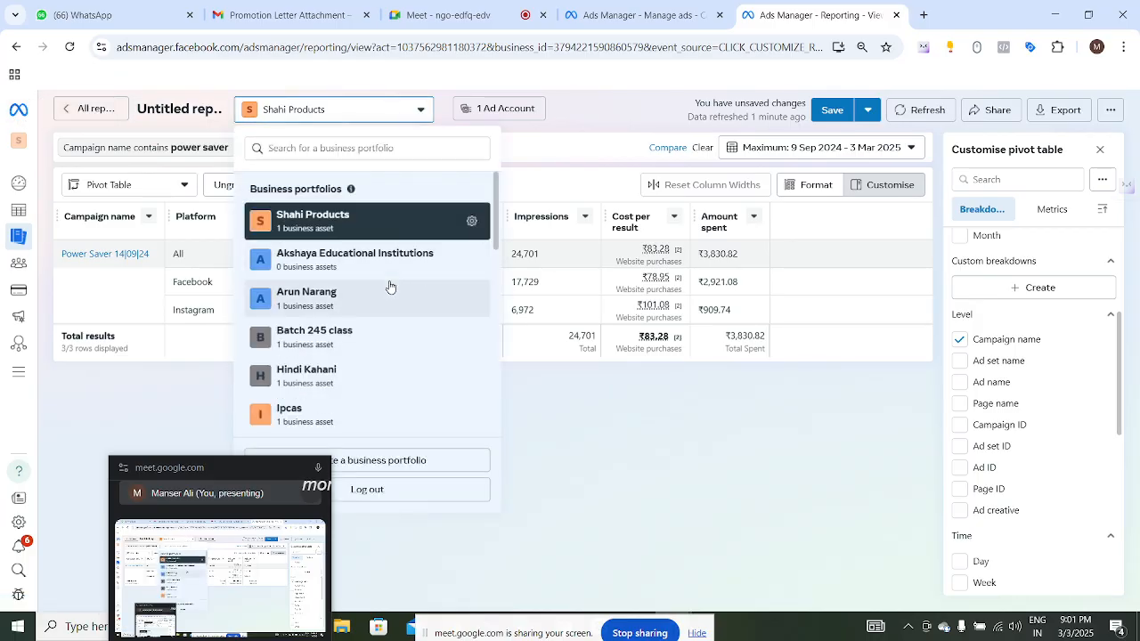
scroll(389, 283, down, 5)
scroll(391, 280, down, 3)
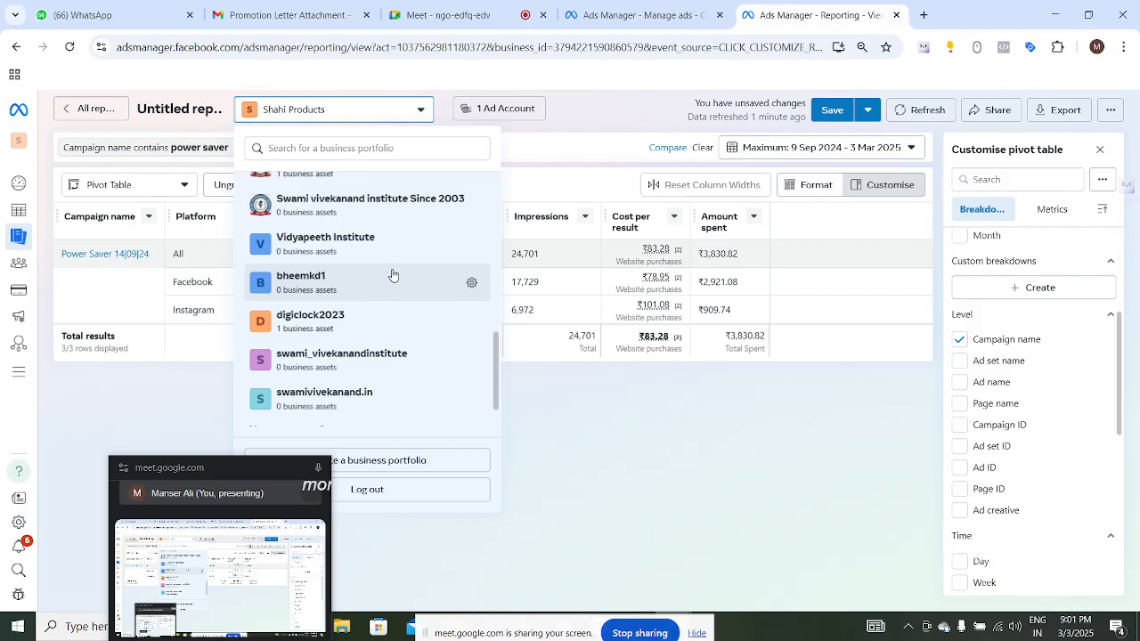
scroll(392, 276, down, 1)
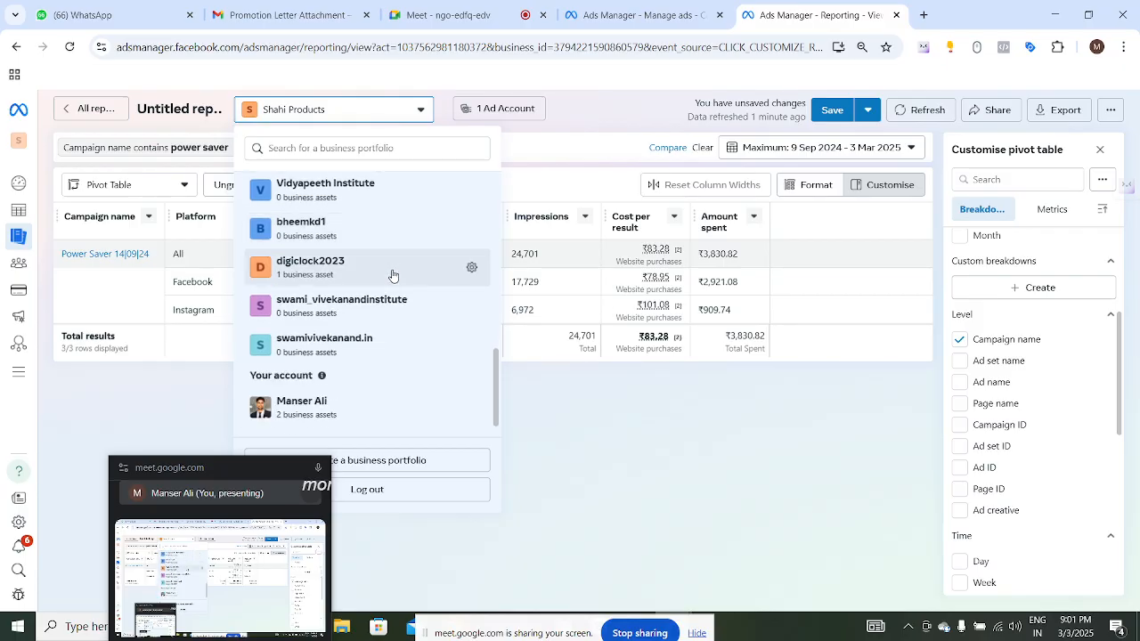
scroll(392, 275, up, 10)
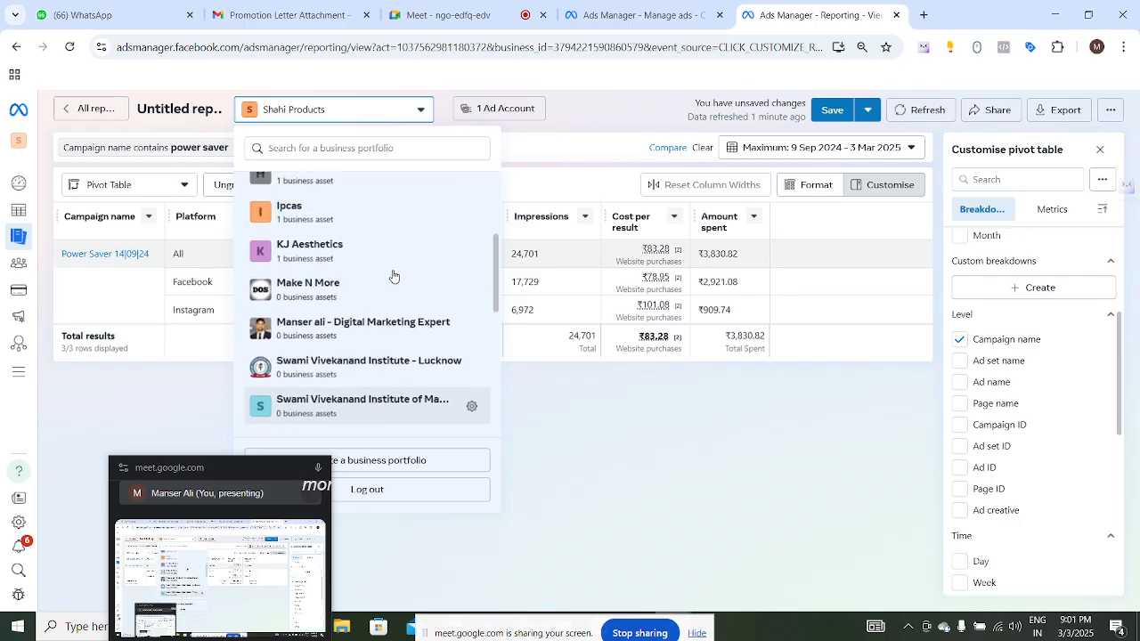
scroll(393, 276, down, 1)
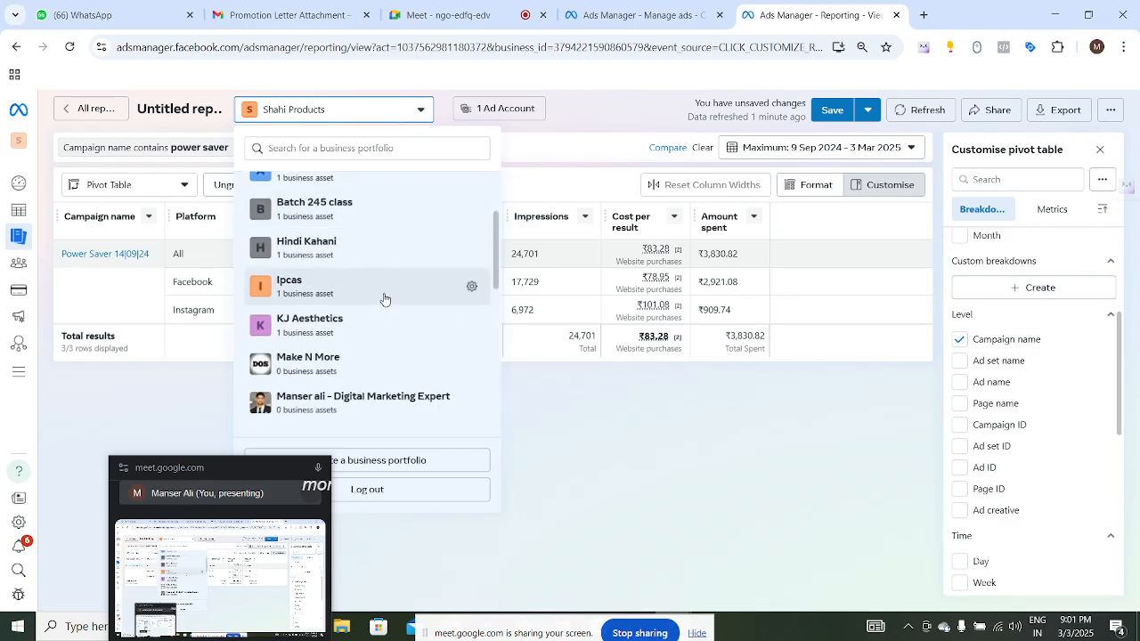
scroll(384, 297, up, 3)
scroll(384, 298, down, 10)
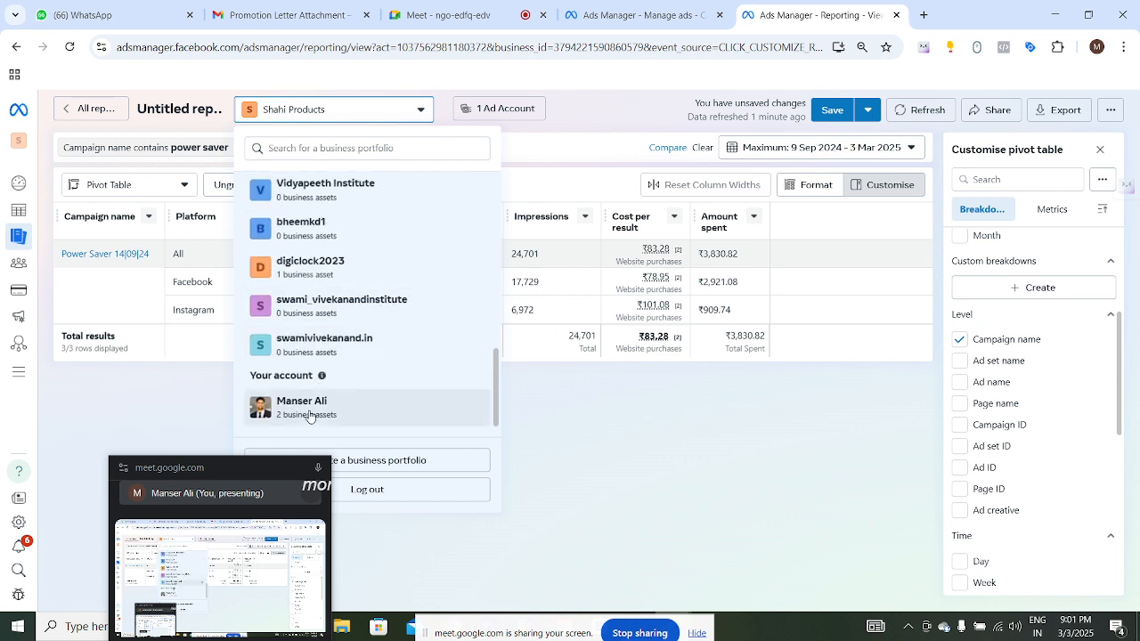
- Switch the report to the personal account portfolio and set its date range to Maximum
click(324, 409)
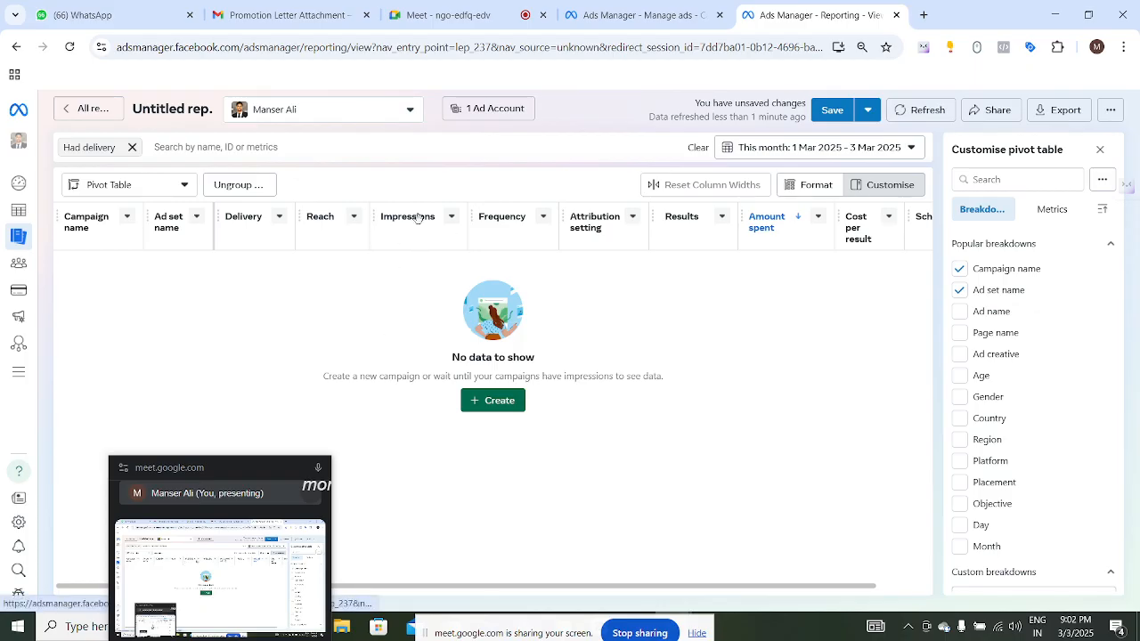
click(901, 154)
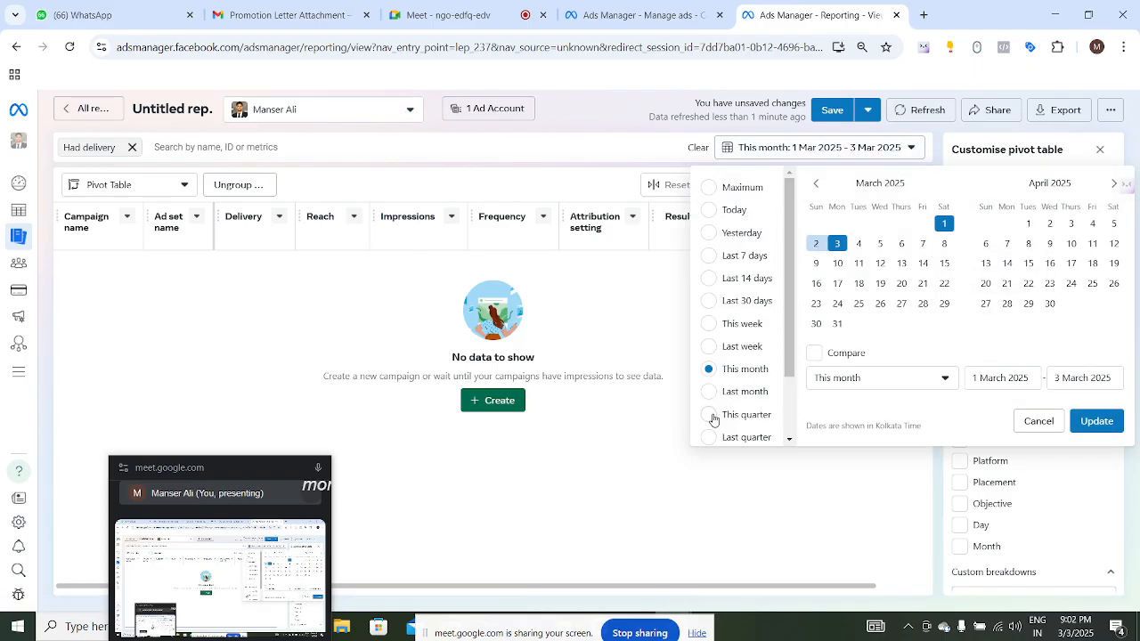
scroll(715, 370, down, 2)
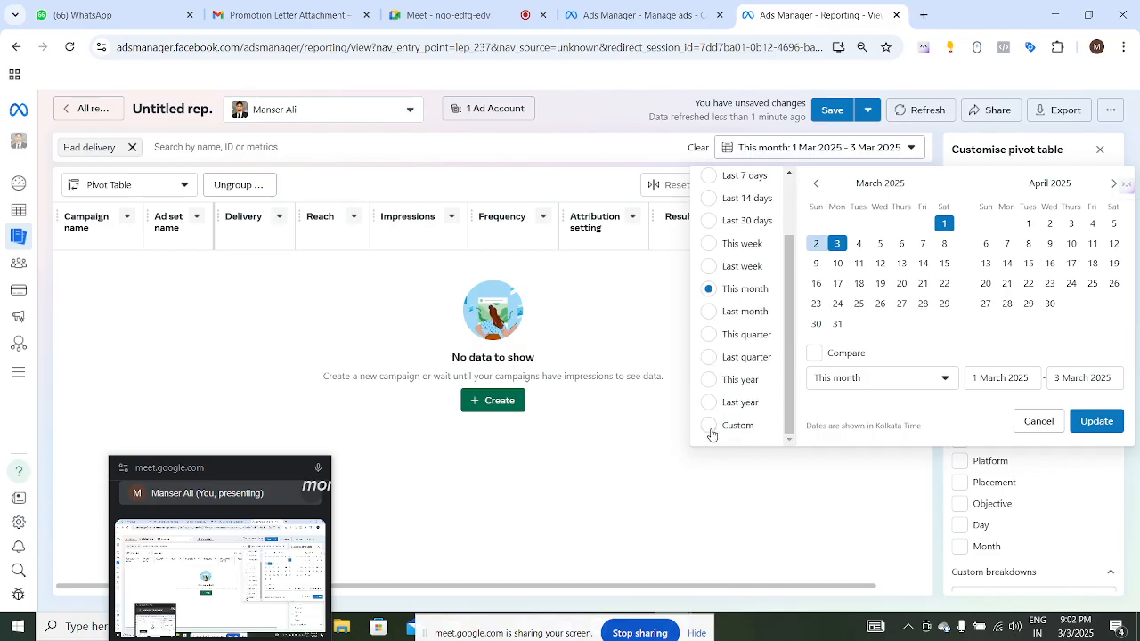
scroll(746, 374, up, 2)
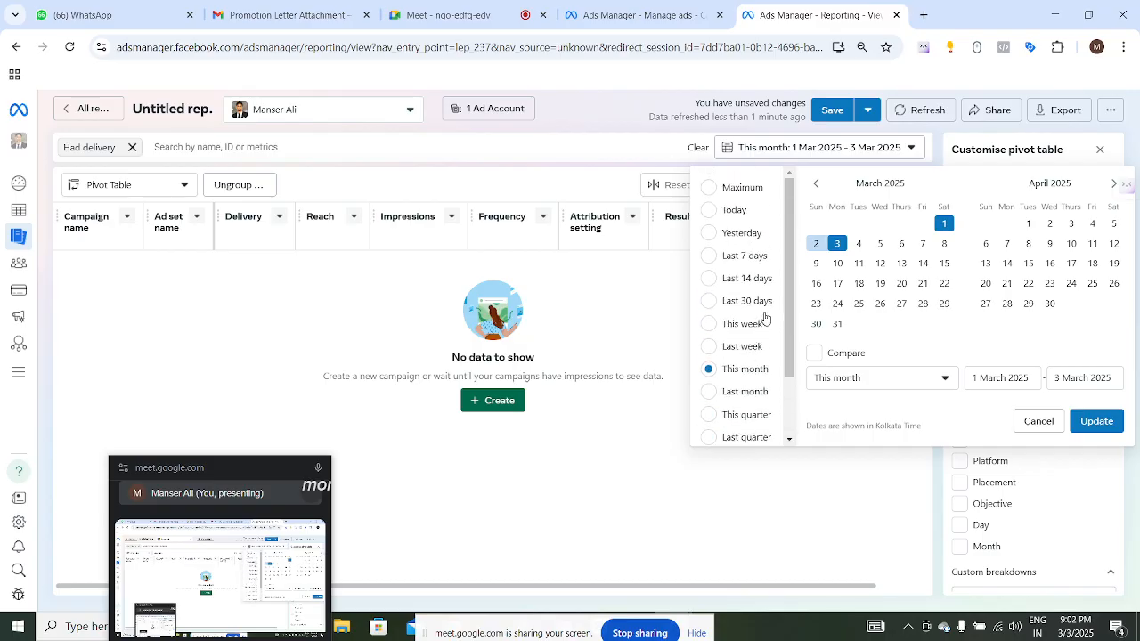
click(714, 189)
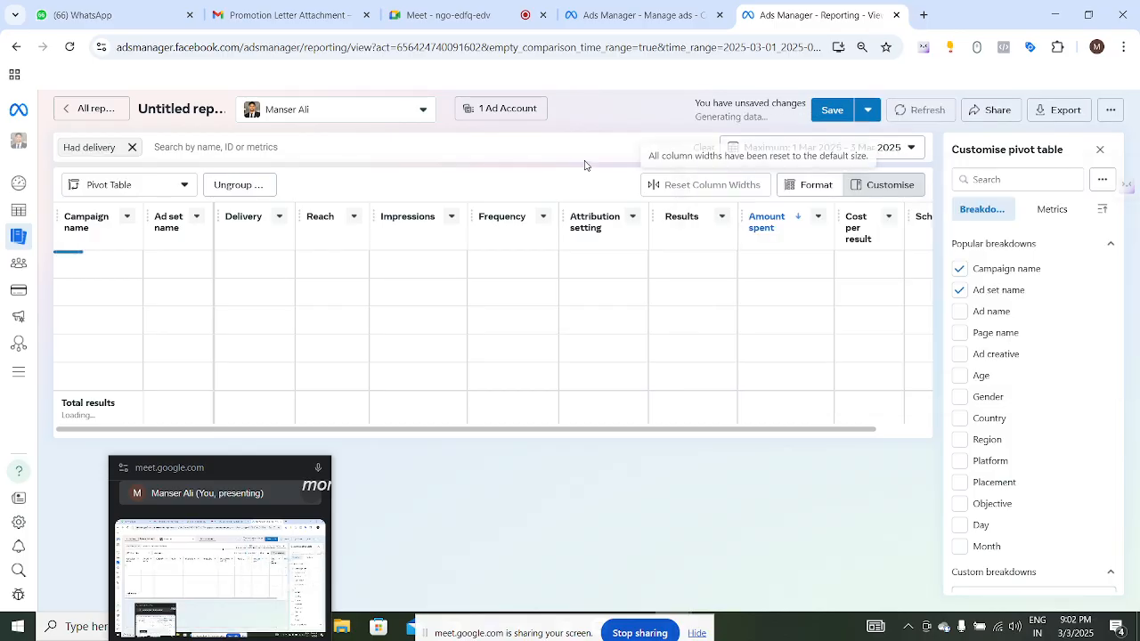
- Review the business portfolio list and the report's ad account settings, cancelling without changes
click(397, 110)
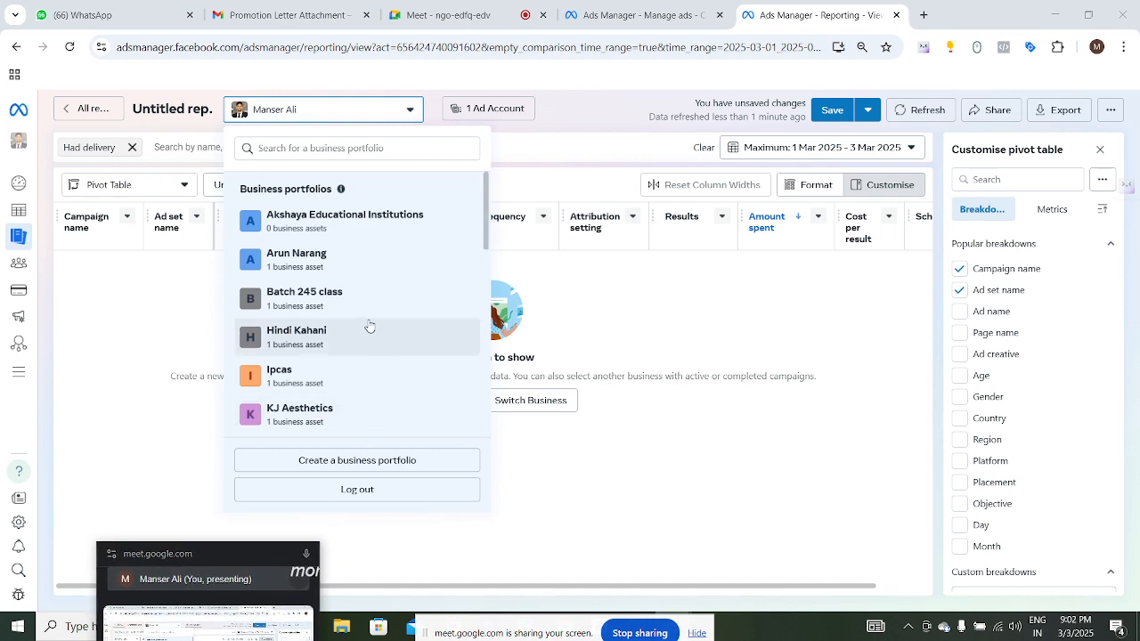
scroll(371, 323, down, 2)
scroll(375, 321, down, 4)
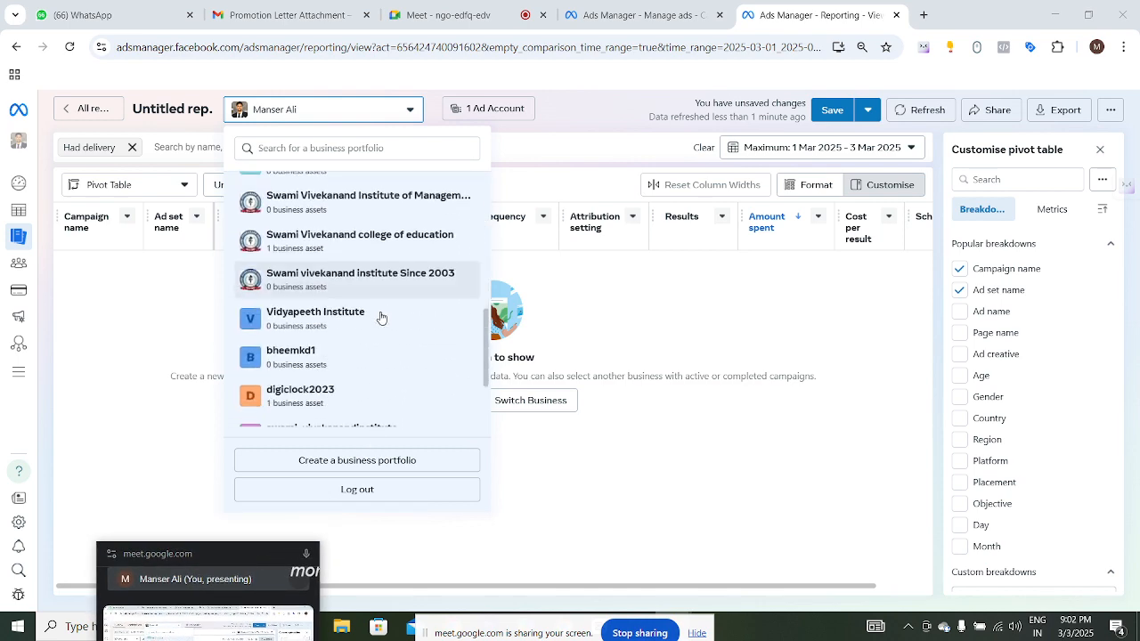
click(504, 110)
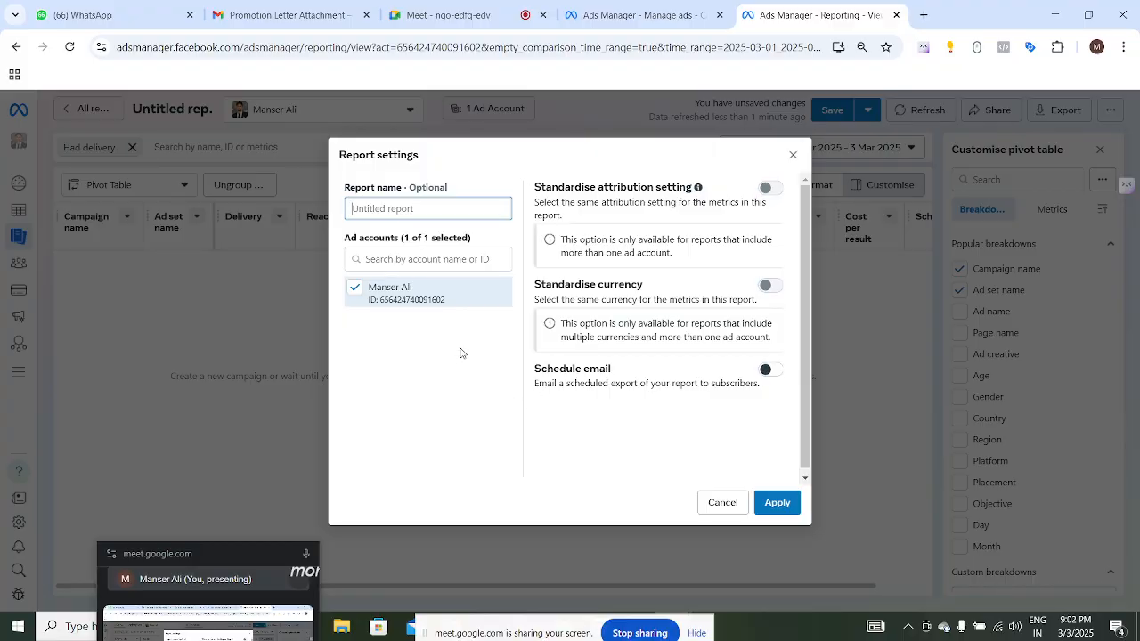
click(722, 502)
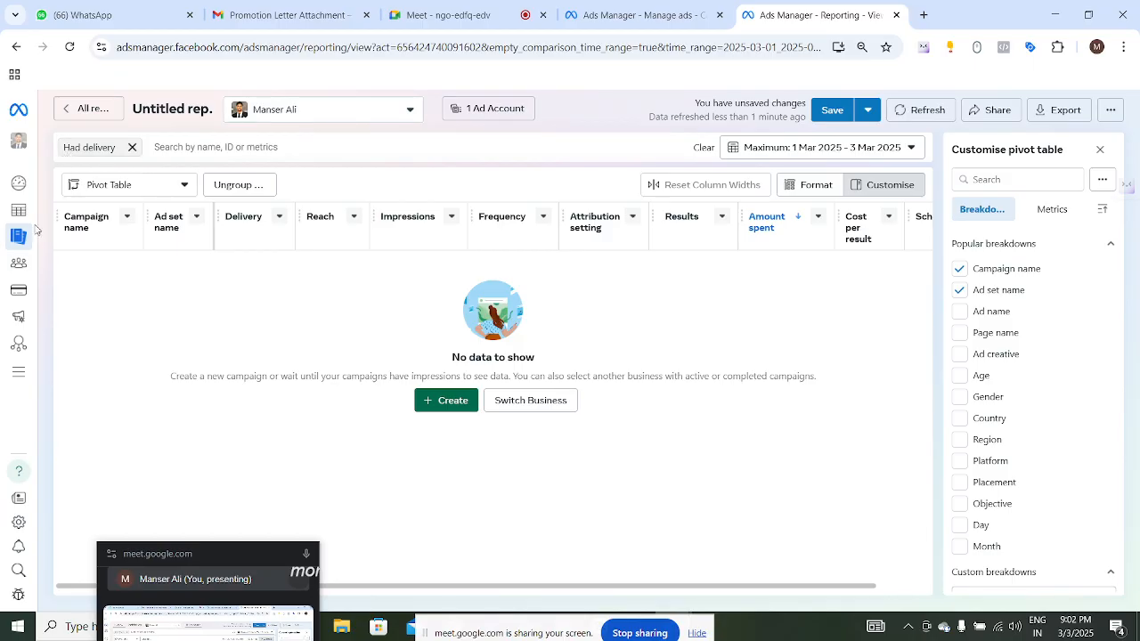
- Go to the Manage ads tab and select the first ad account under the personal account
mouse_move(26, 147)
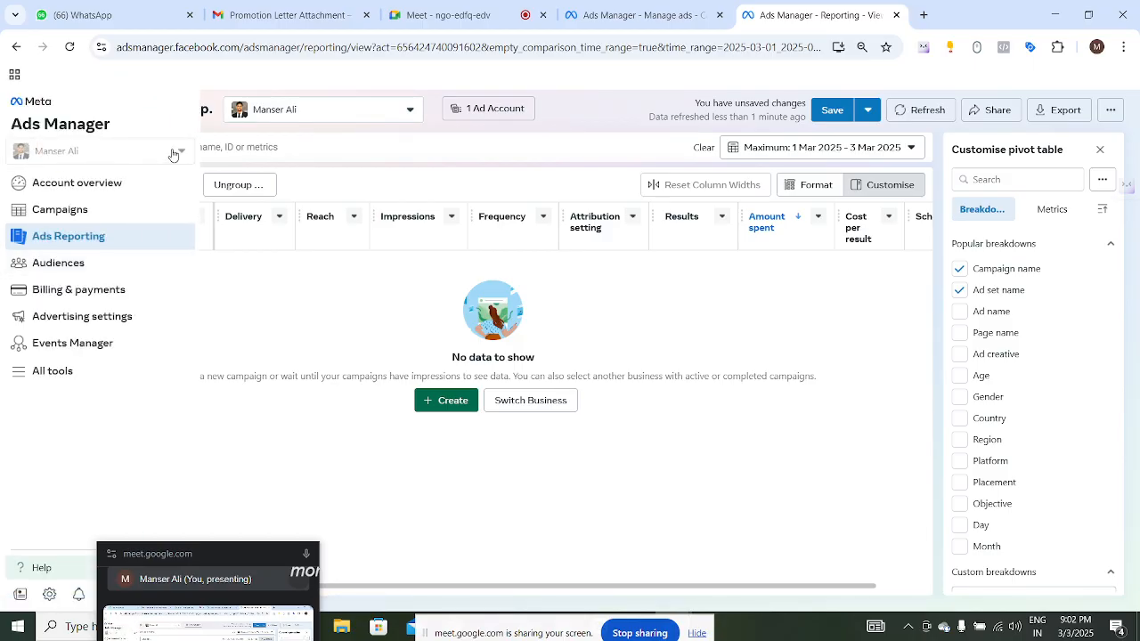
click(896, 16)
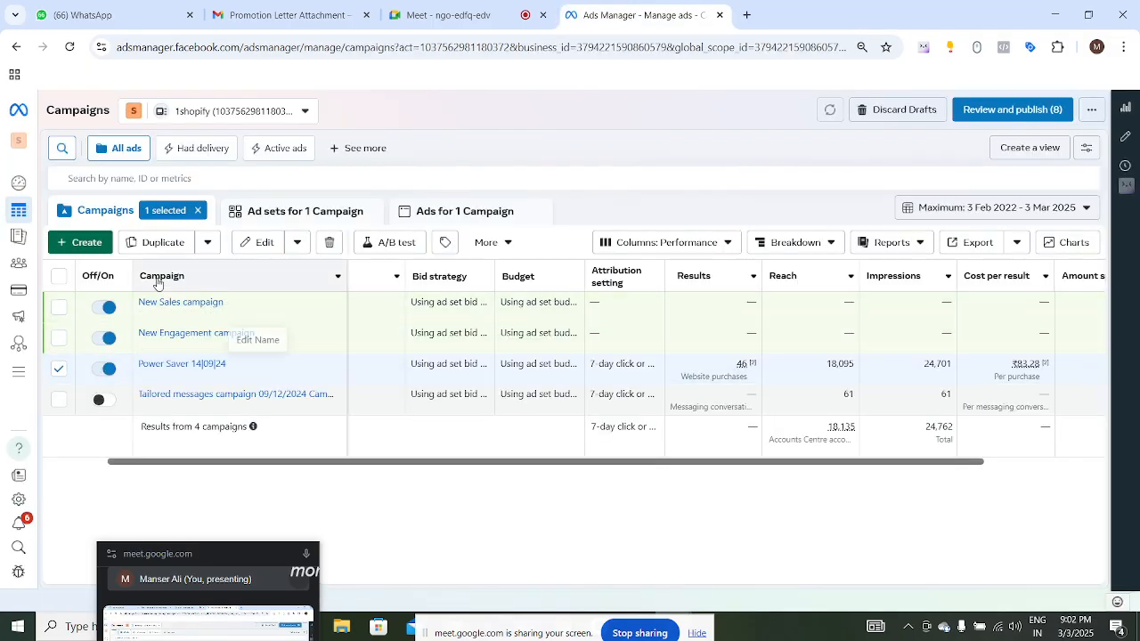
click(221, 110)
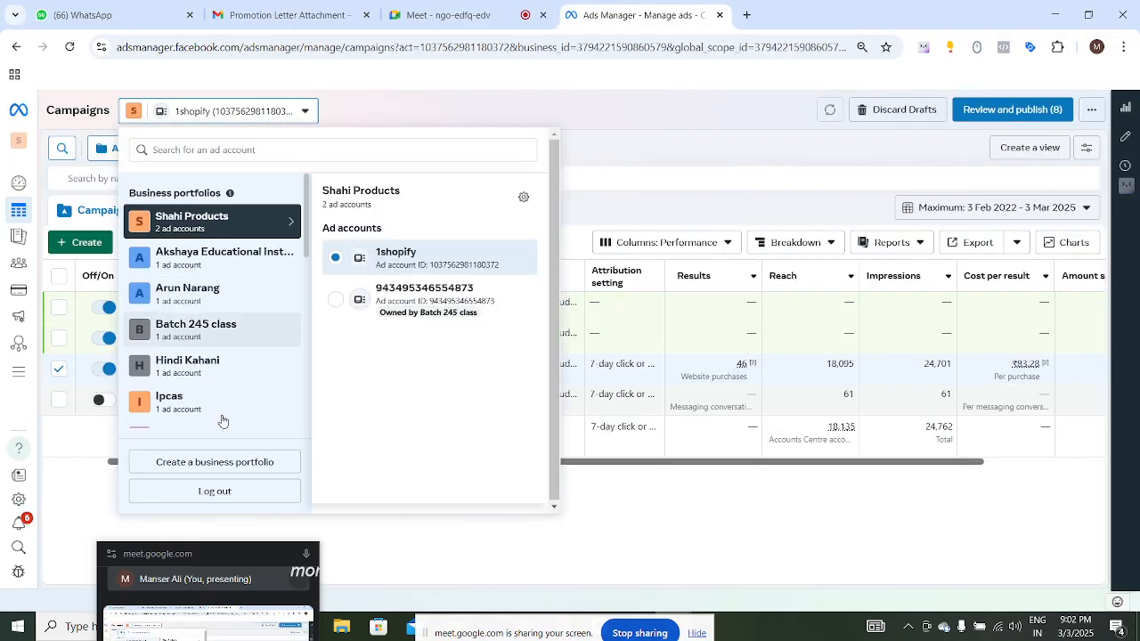
scroll(227, 409, down, 10)
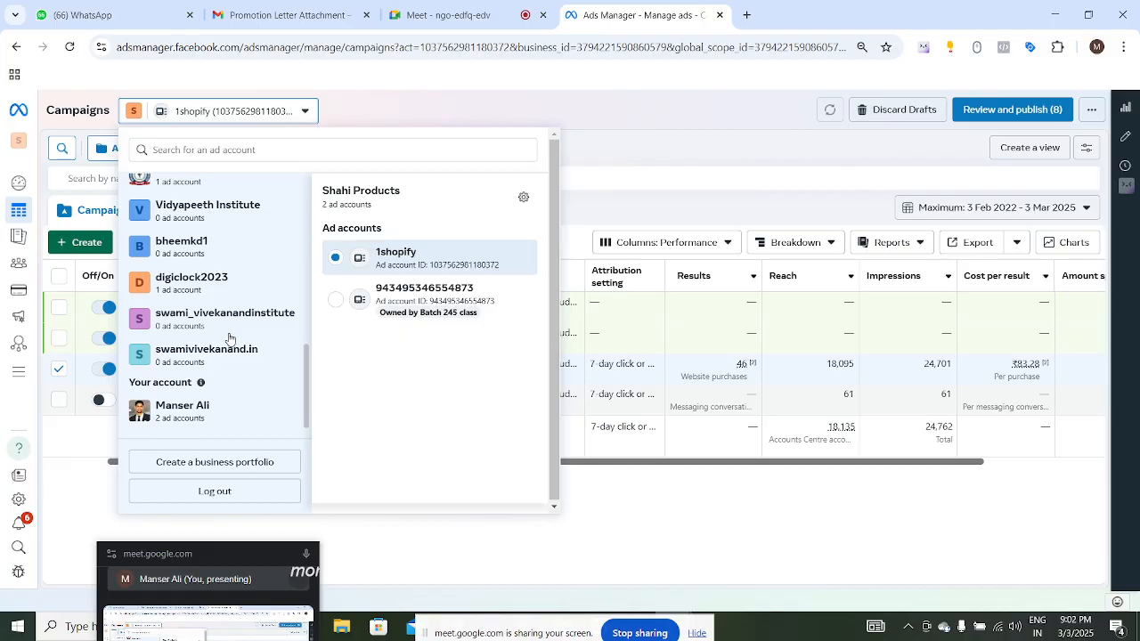
click(235, 415)
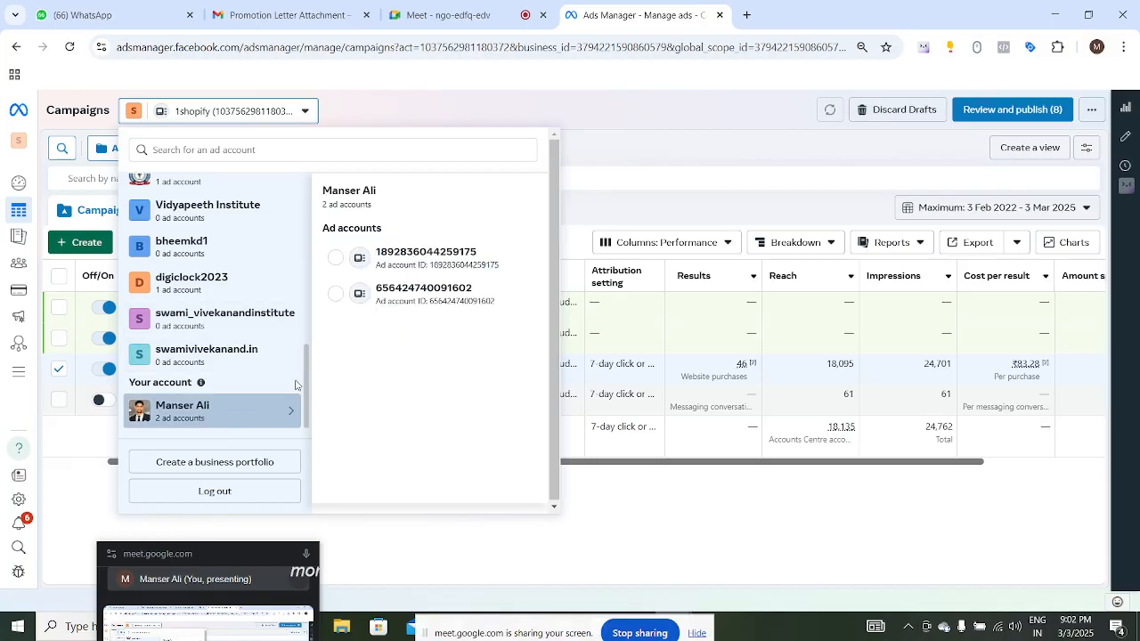
click(426, 257)
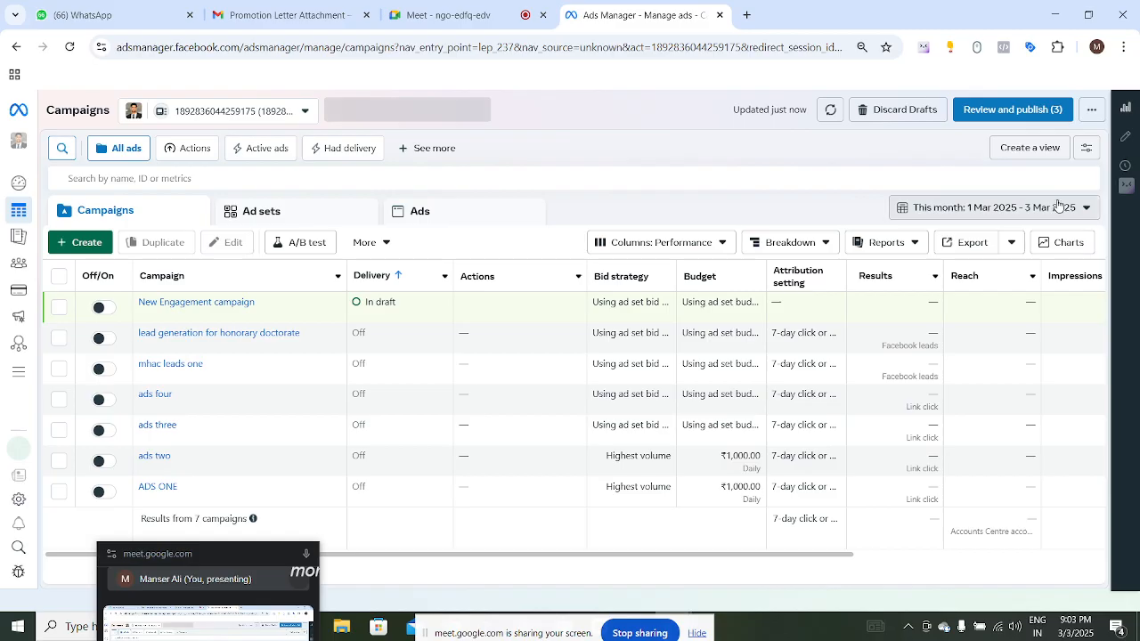
- Set the campaigns date range to Maximum and sort the campaigns by Reach
click(975, 212)
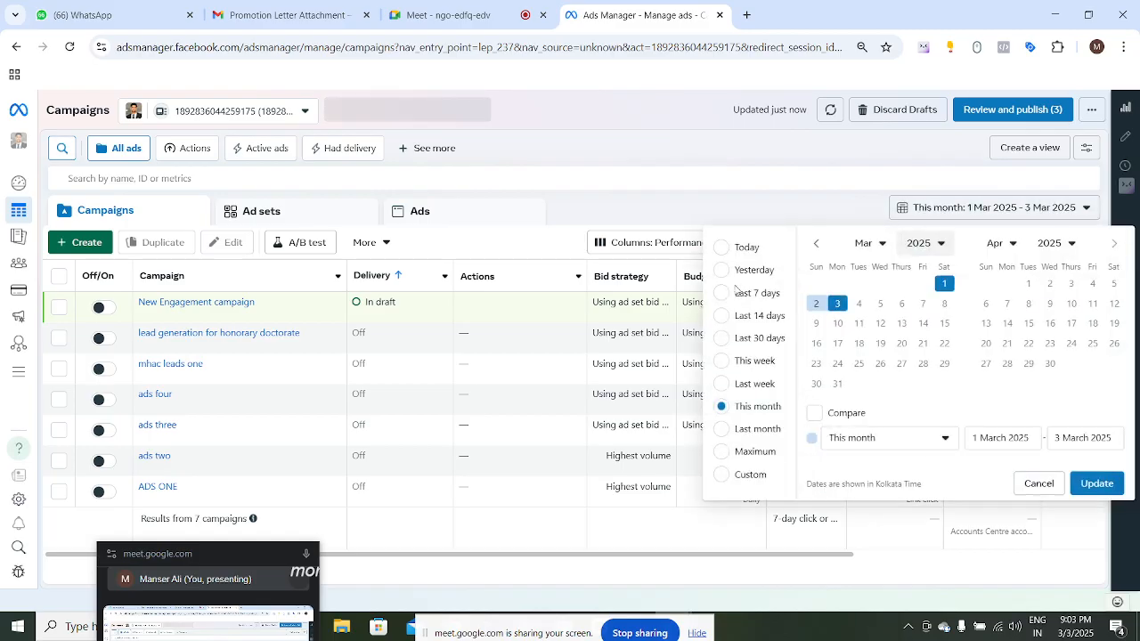
click(722, 456)
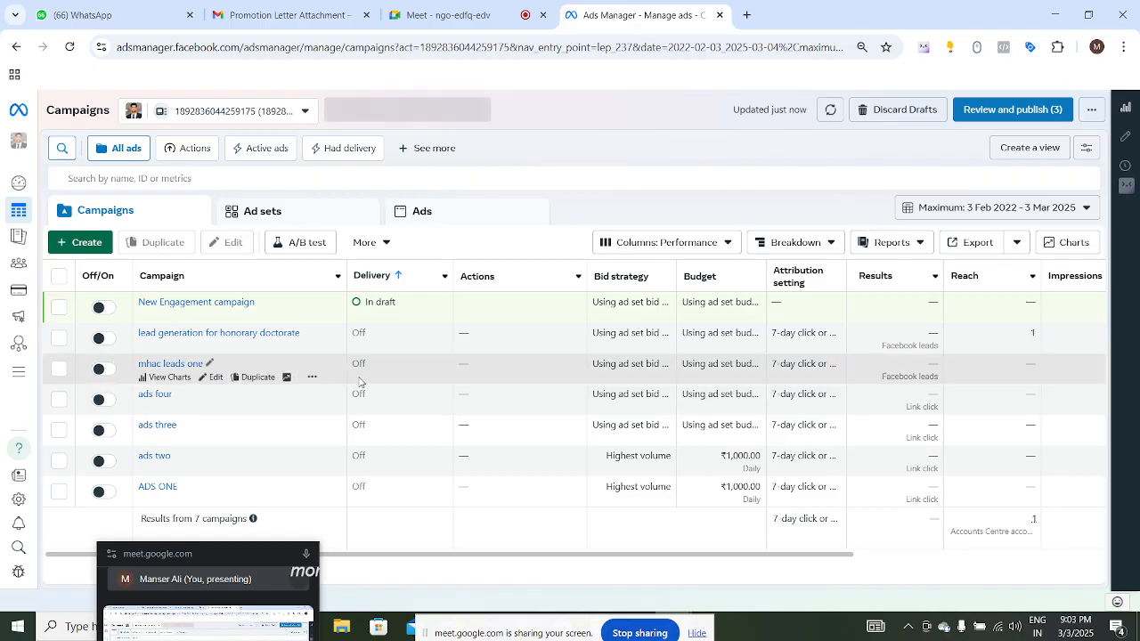
click(1010, 278)
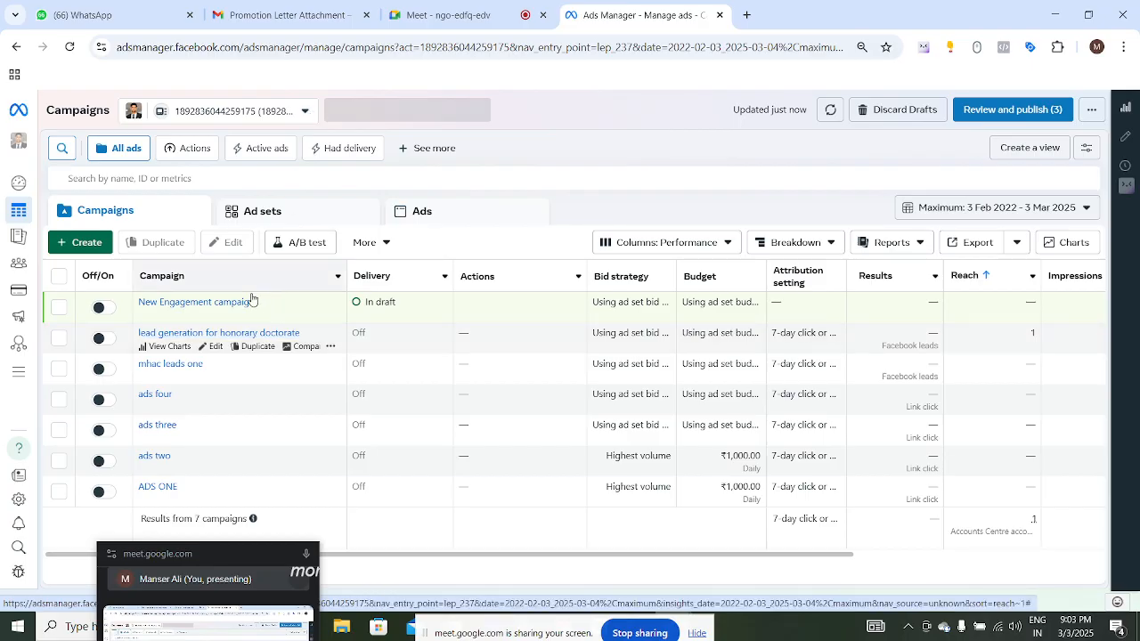
- Switch to the second personal ad account, then back to the first one
click(301, 112)
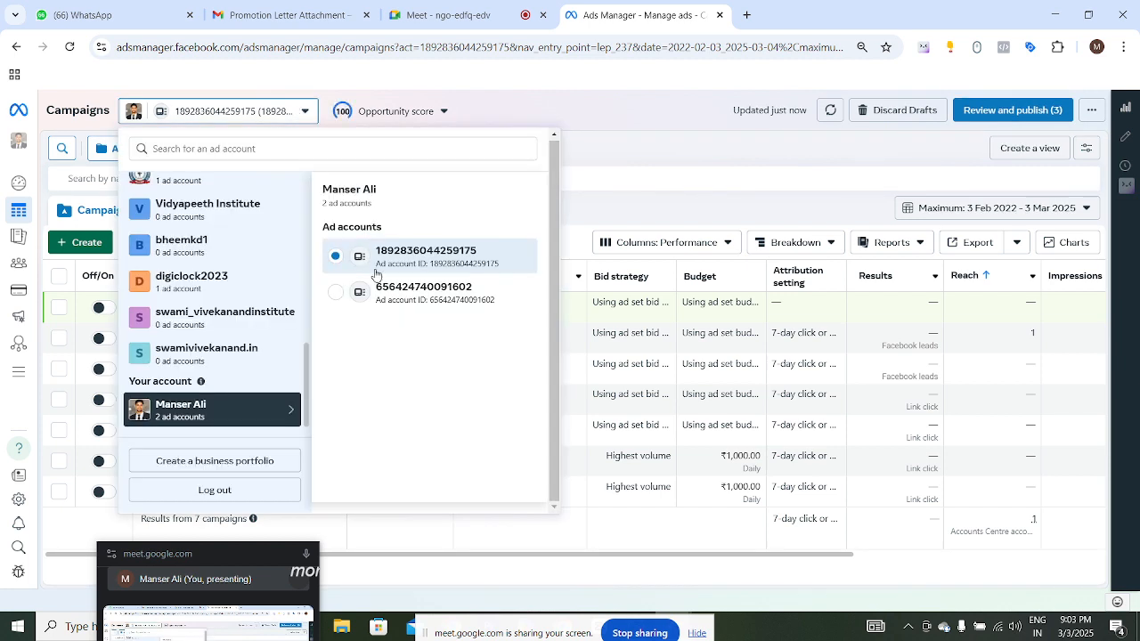
click(392, 292)
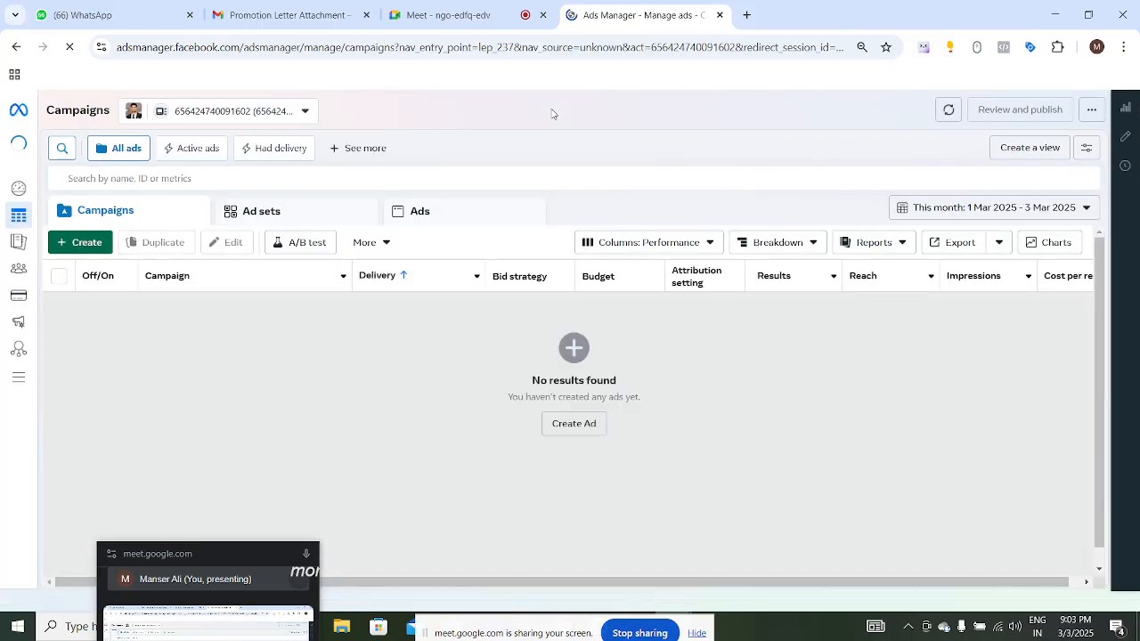
click(302, 113)
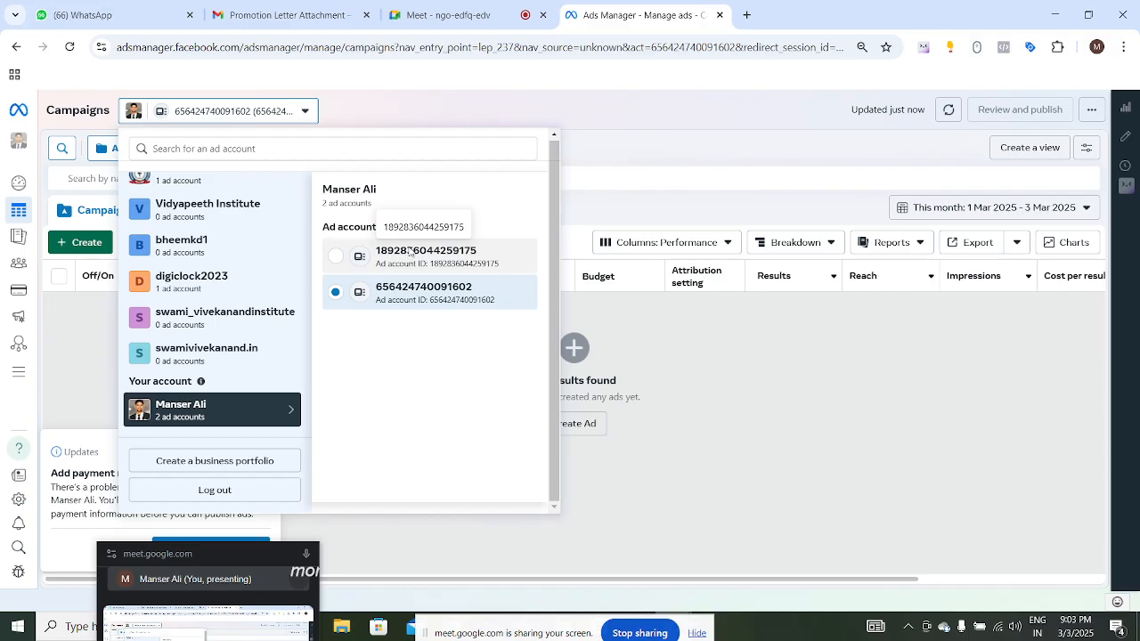
click(410, 253)
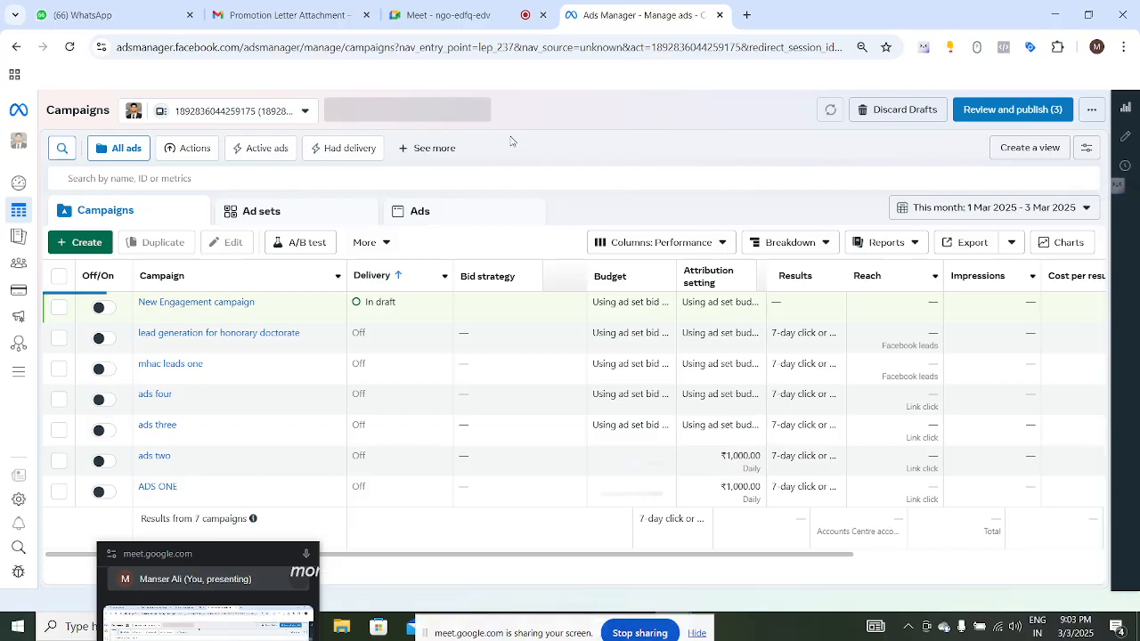
- Set the campaigns date range to Maximum
click(1034, 212)
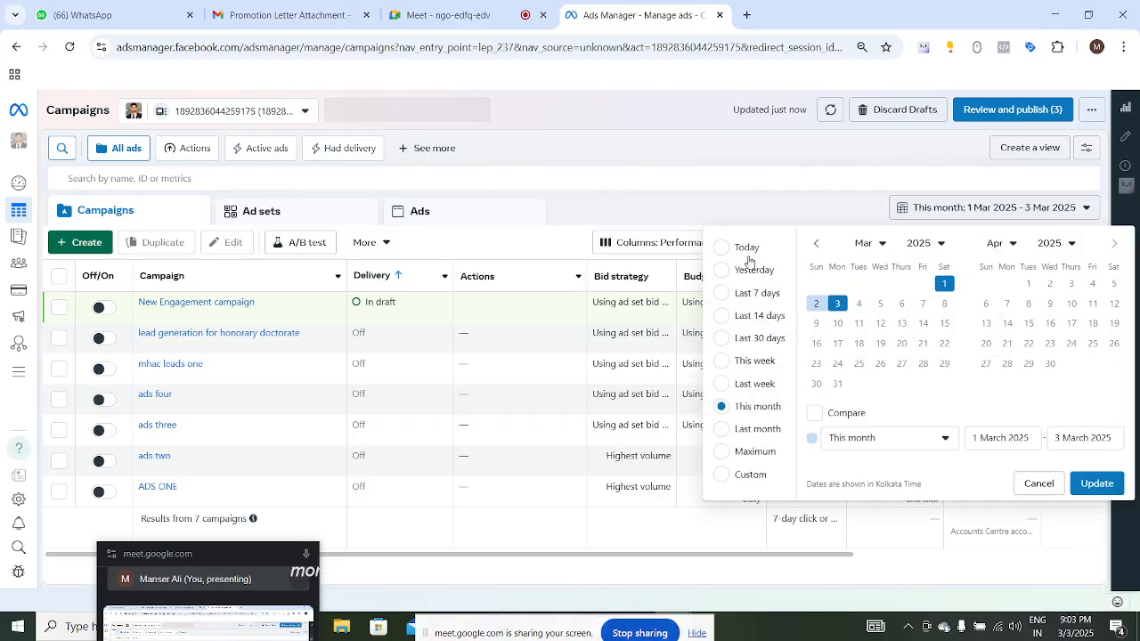
click(725, 453)
click(721, 155)
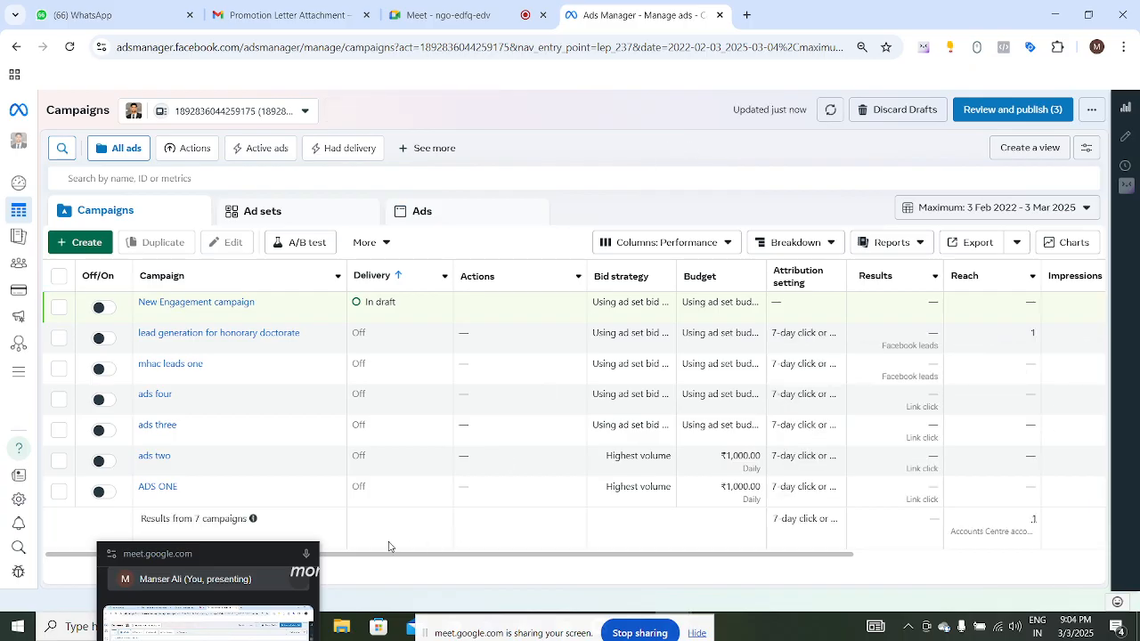
drag(261, 554, 297, 529)
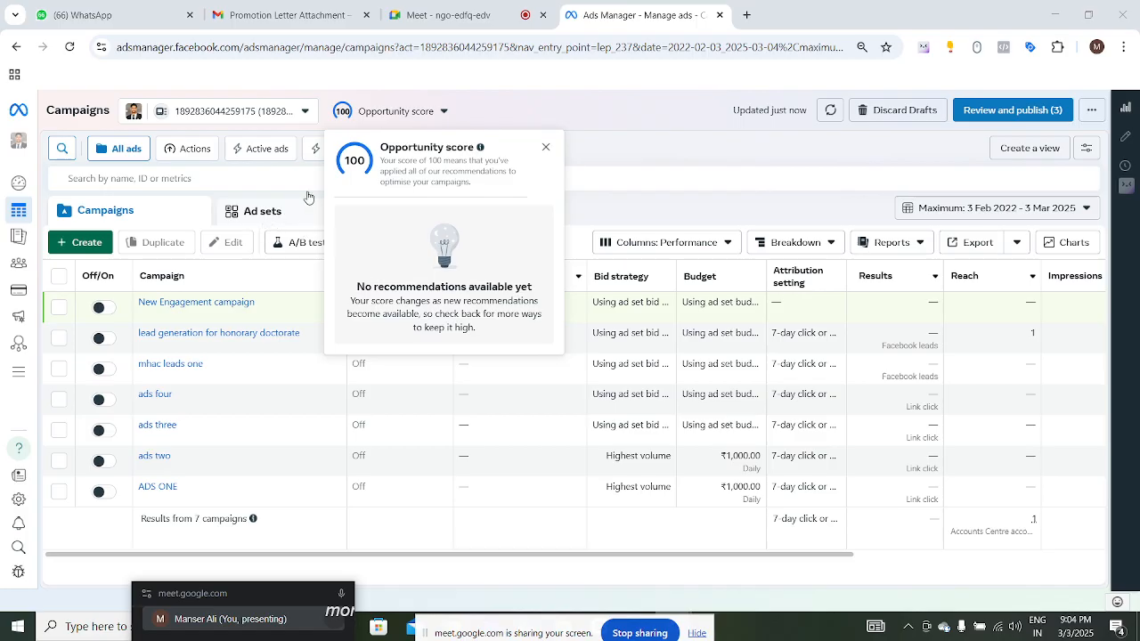
- Open the ad account switcher and view the ad accounts of Batch 245 class and Hindi Kahani
click(306, 121)
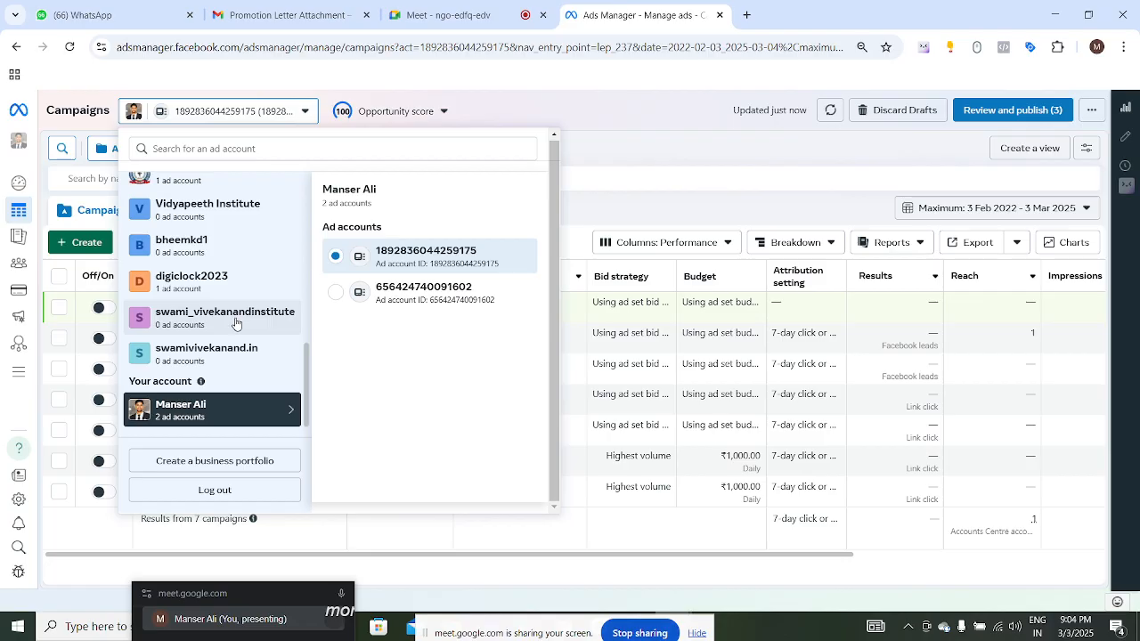
scroll(236, 324, up, 10)
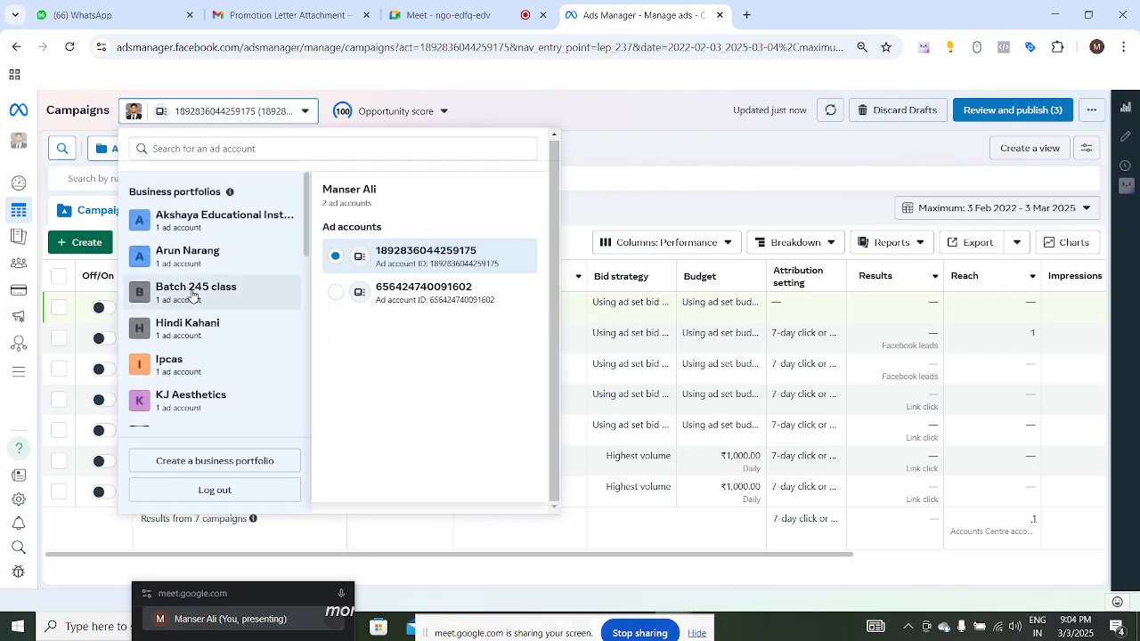
click(193, 297)
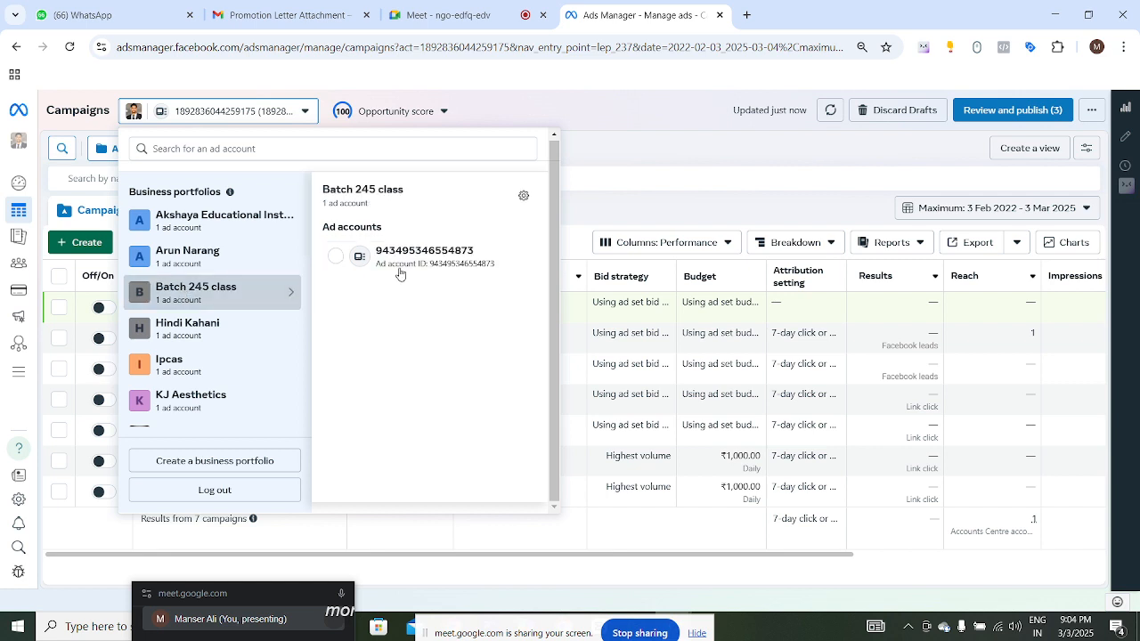
click(188, 331)
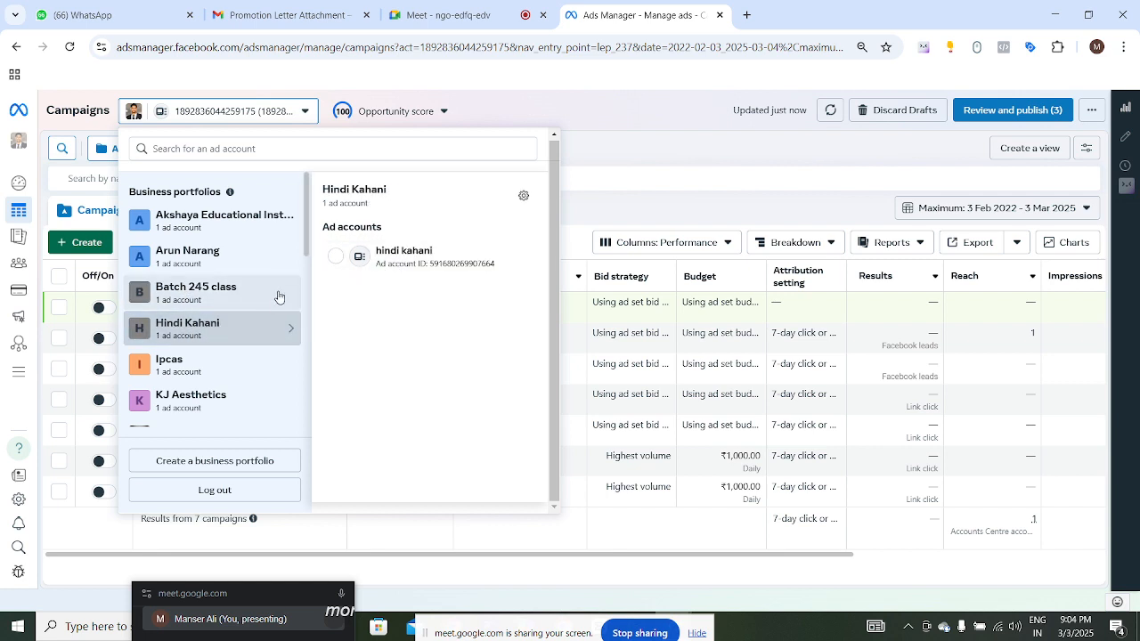
- Scroll through the portfolios and select the 1shopify ad account under Shahi Products
scroll(220, 302, down, 1)
scroll(220, 301, down, 6)
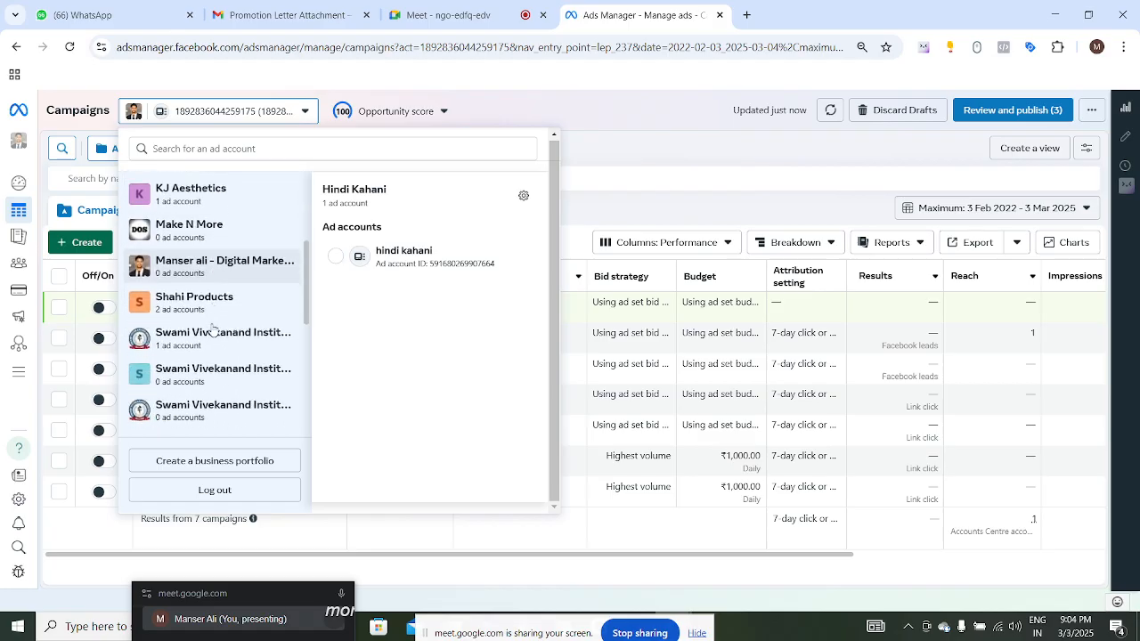
scroll(263, 343, down, 2)
scroll(263, 343, up, 10)
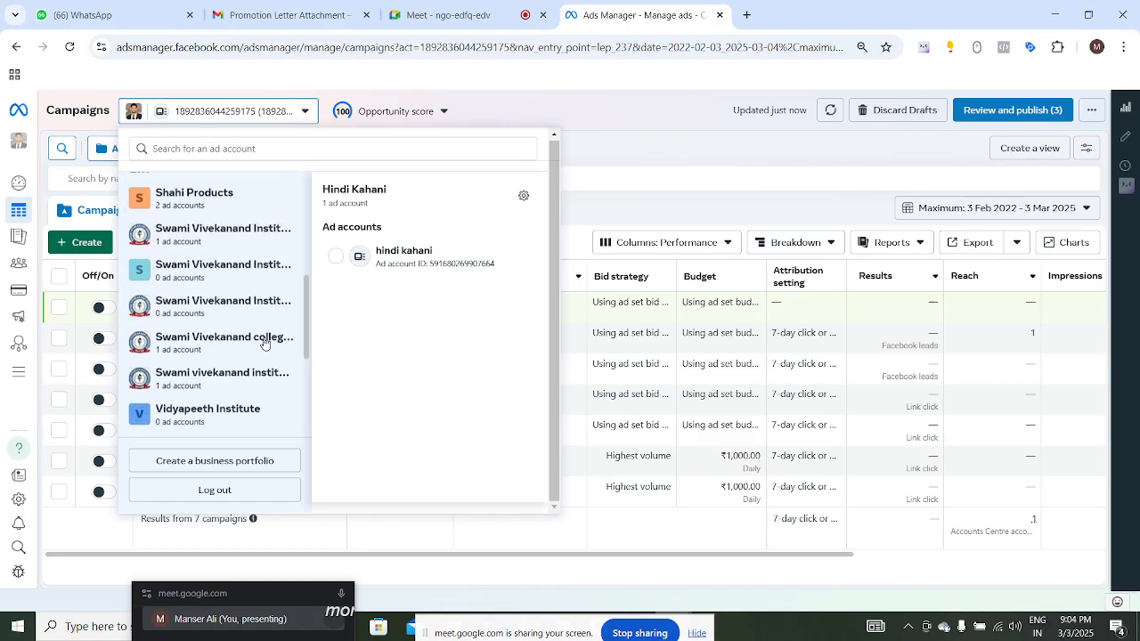
scroll(262, 340, down, 3)
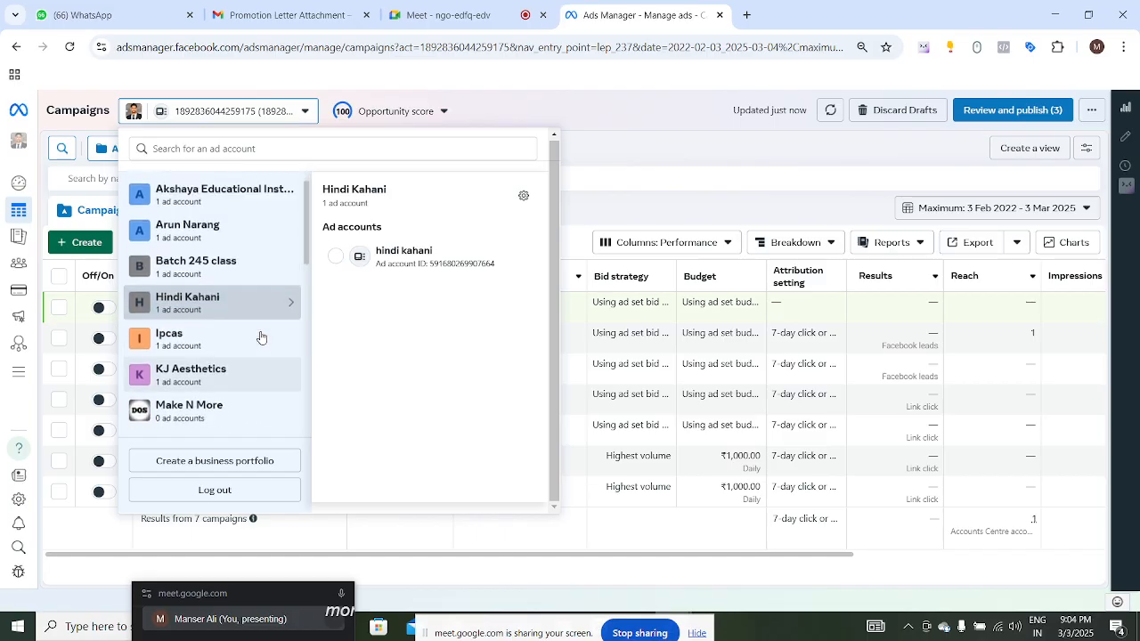
scroll(256, 334, down, 2)
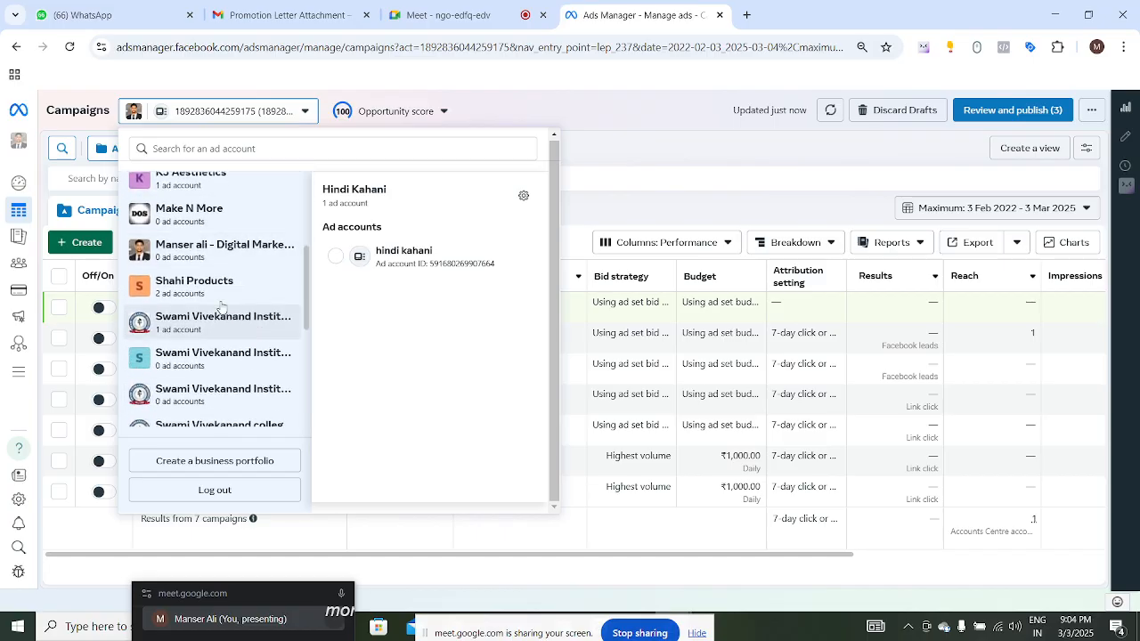
mouse_move(258, 285)
click(399, 301)
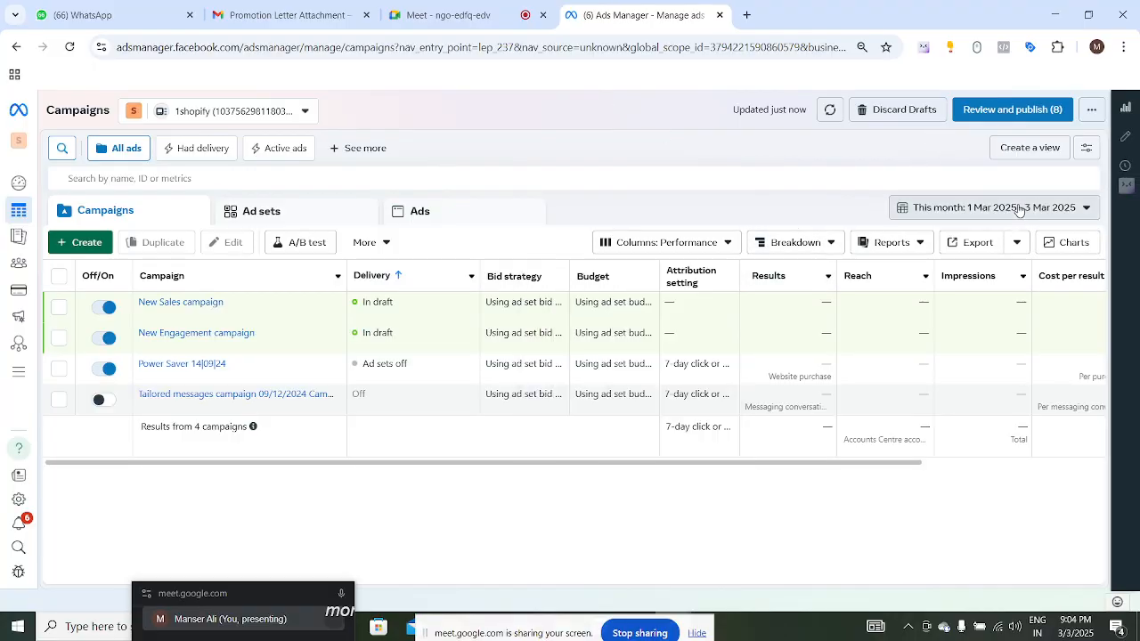
- Set the campaigns date range to Maximum
click(1057, 211)
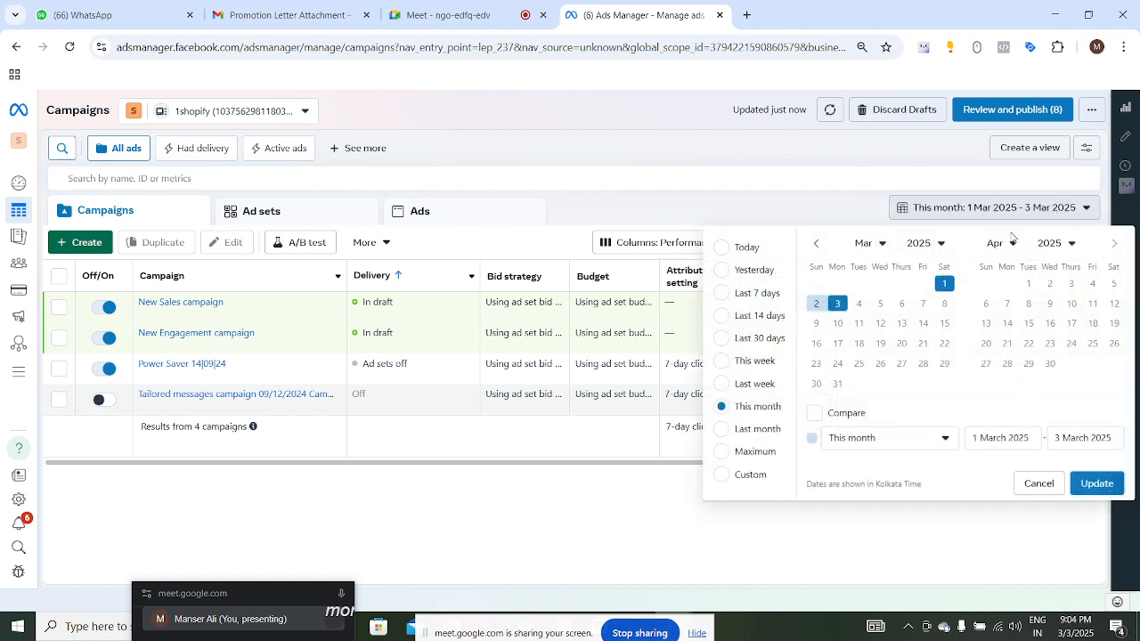
click(722, 453)
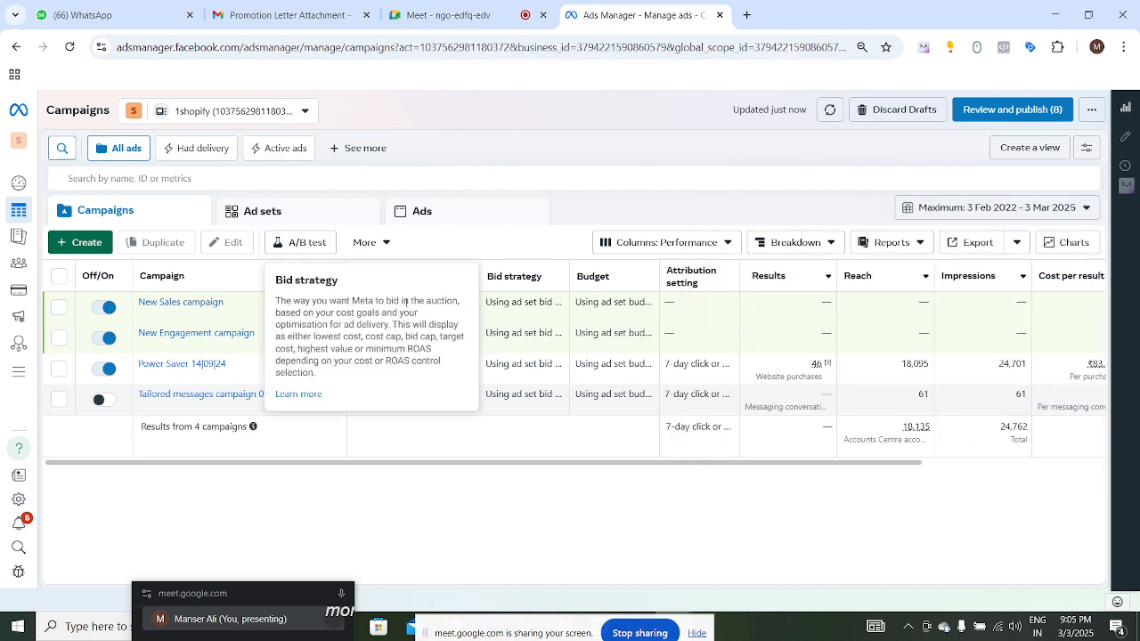
- Open a custom pivot report for the selected Power Saver 14|09|24 campaign
click(59, 376)
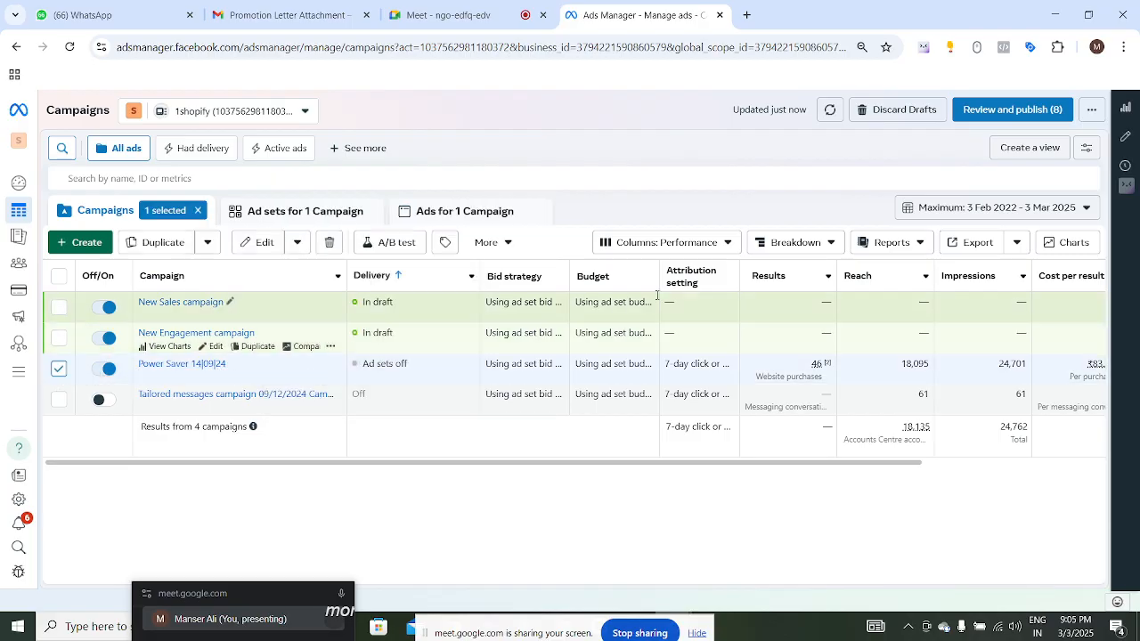
click(891, 248)
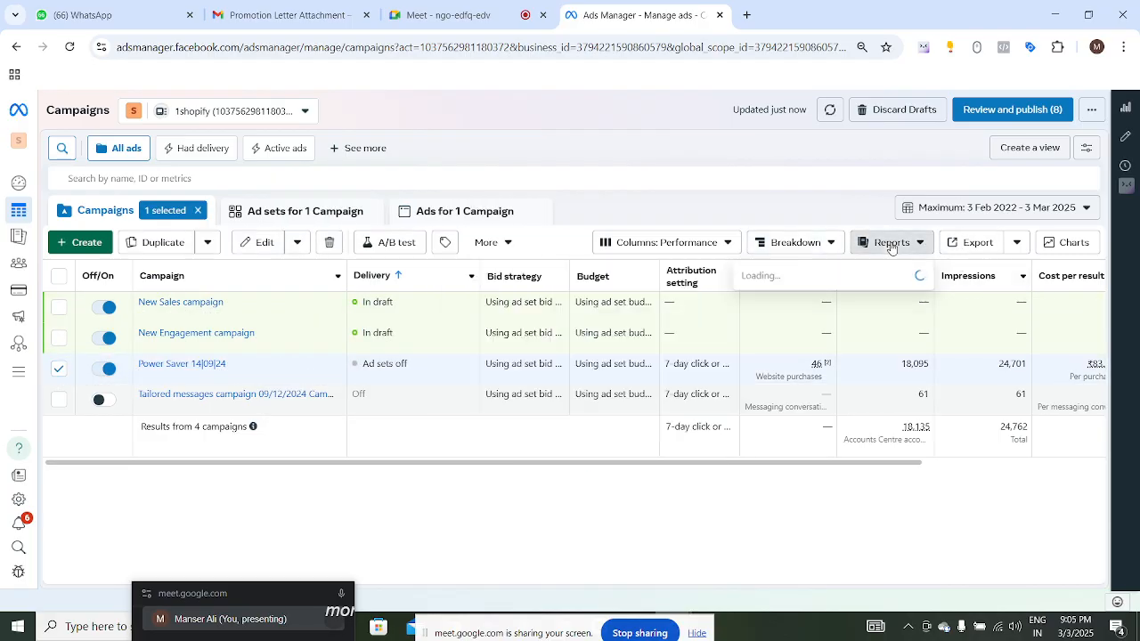
click(797, 311)
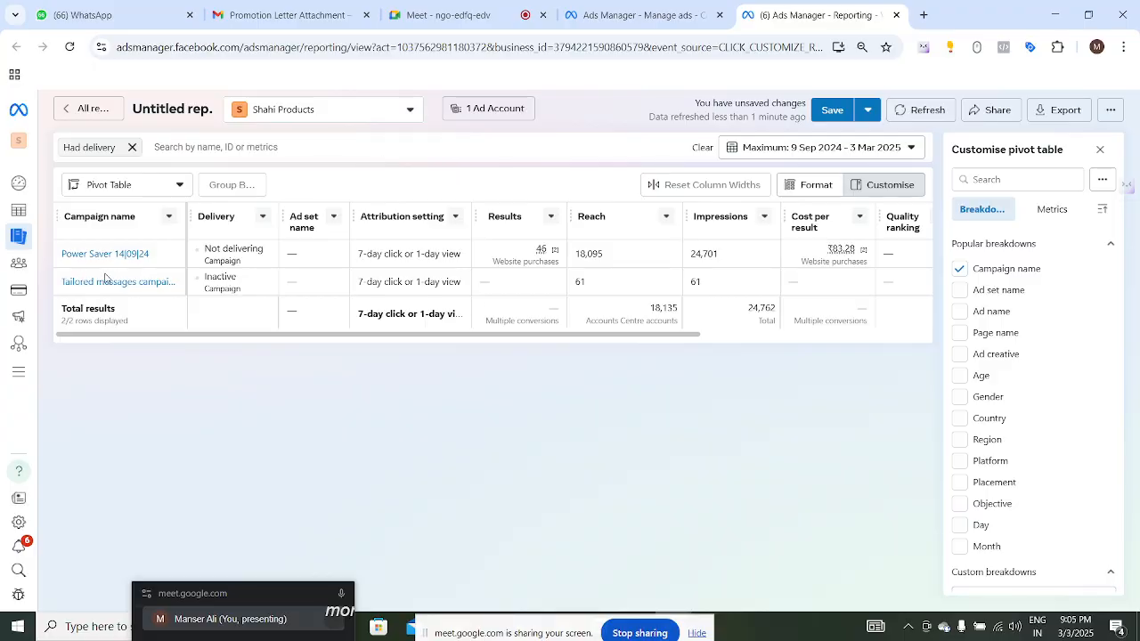
- Replace the Had delivery filter with a Campaign name contains power saver filter
click(132, 148)
click(169, 148)
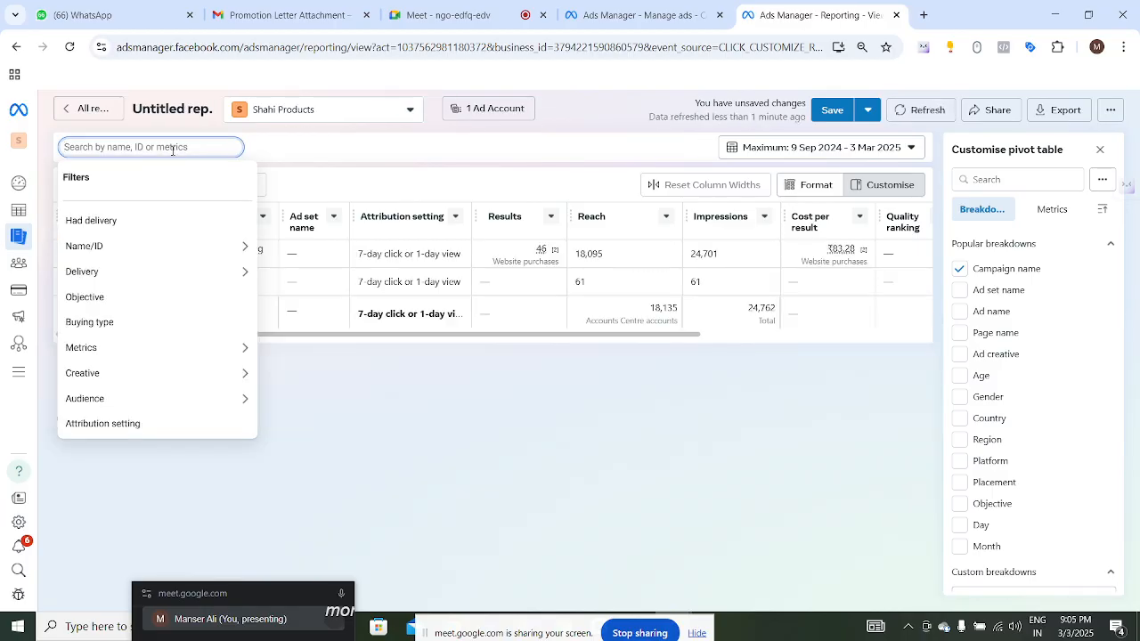
text(power saver)
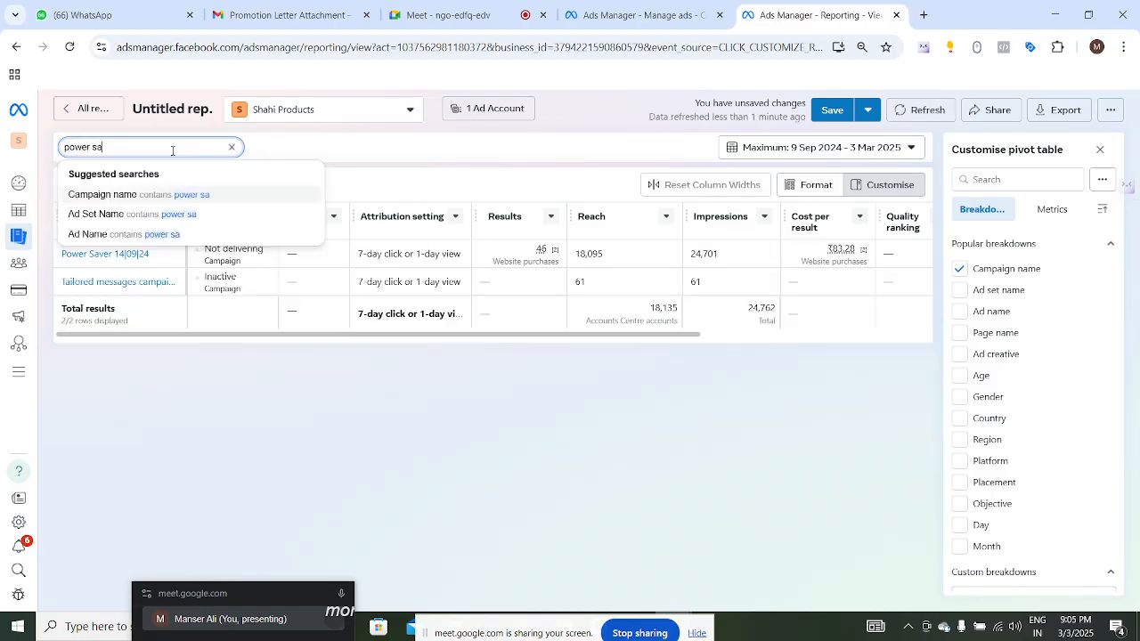
click(176, 195)
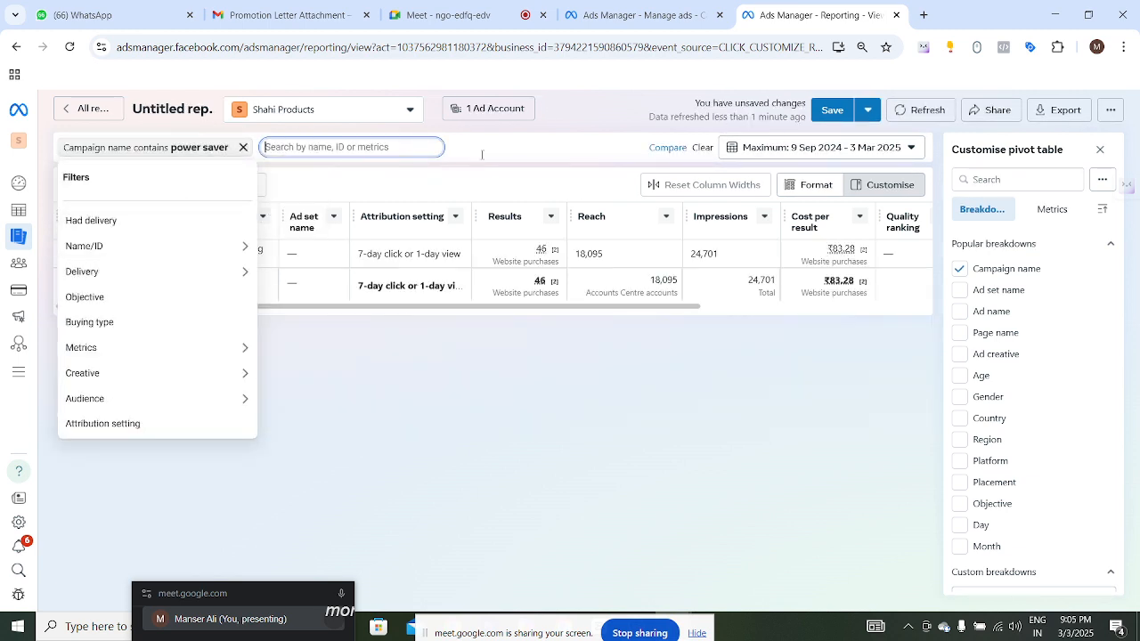
click(553, 130)
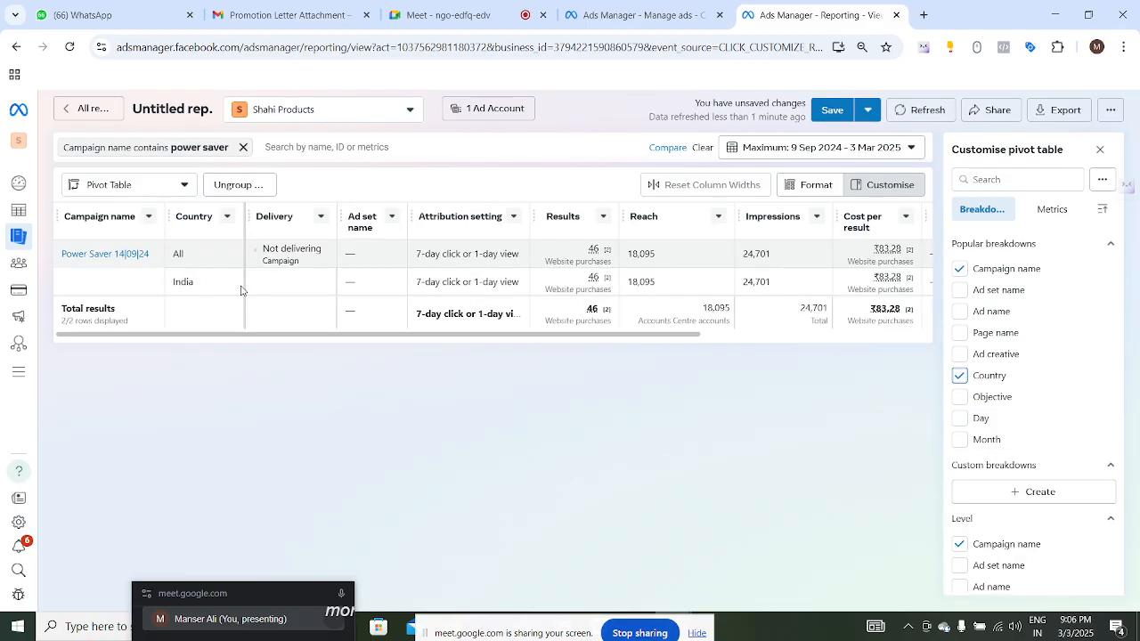
- Remove the Country breakdown and add Region as a breakdown instead
drag(173, 284, 195, 283)
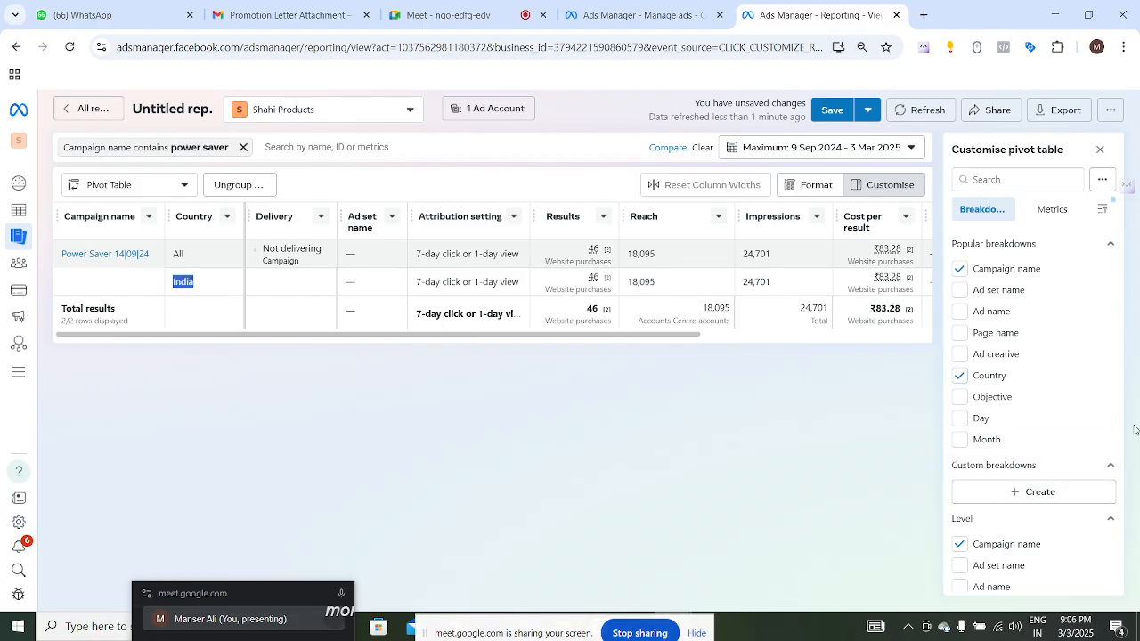
click(961, 377)
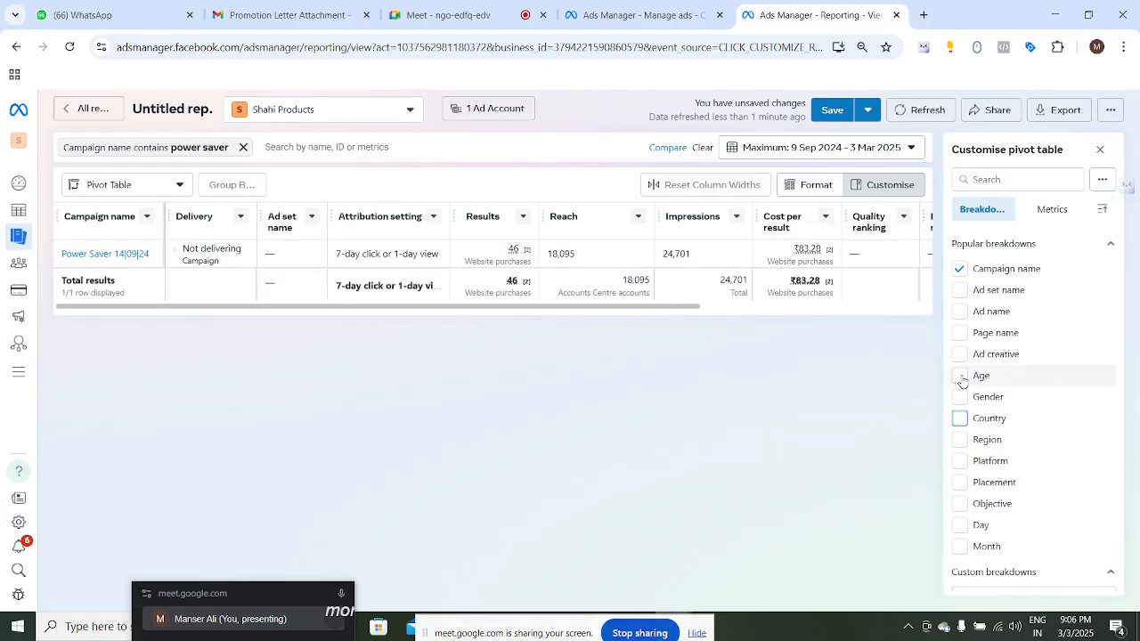
click(961, 442)
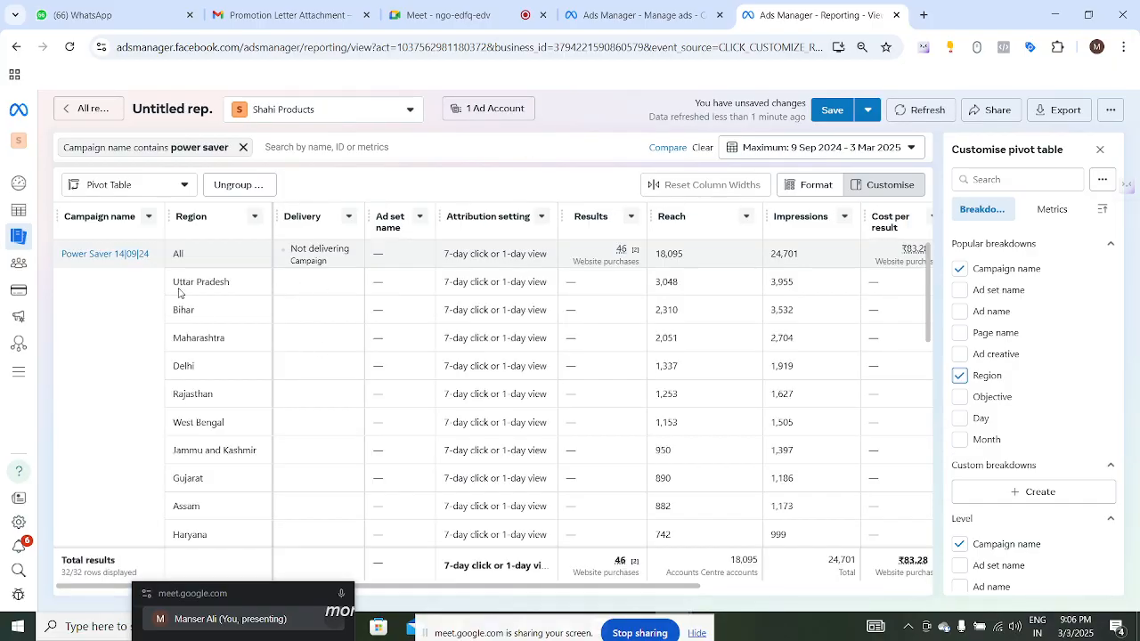
- Scroll through the region rows of the pivot report
drag(173, 283, 218, 333)
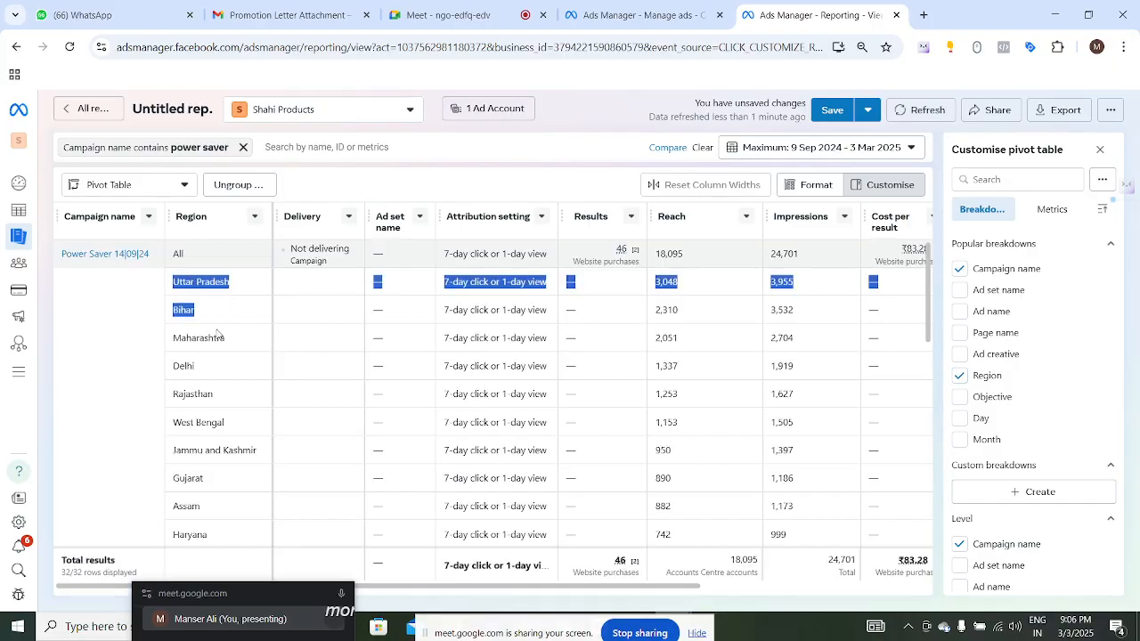
click(217, 333)
scroll(704, 361, down, 6)
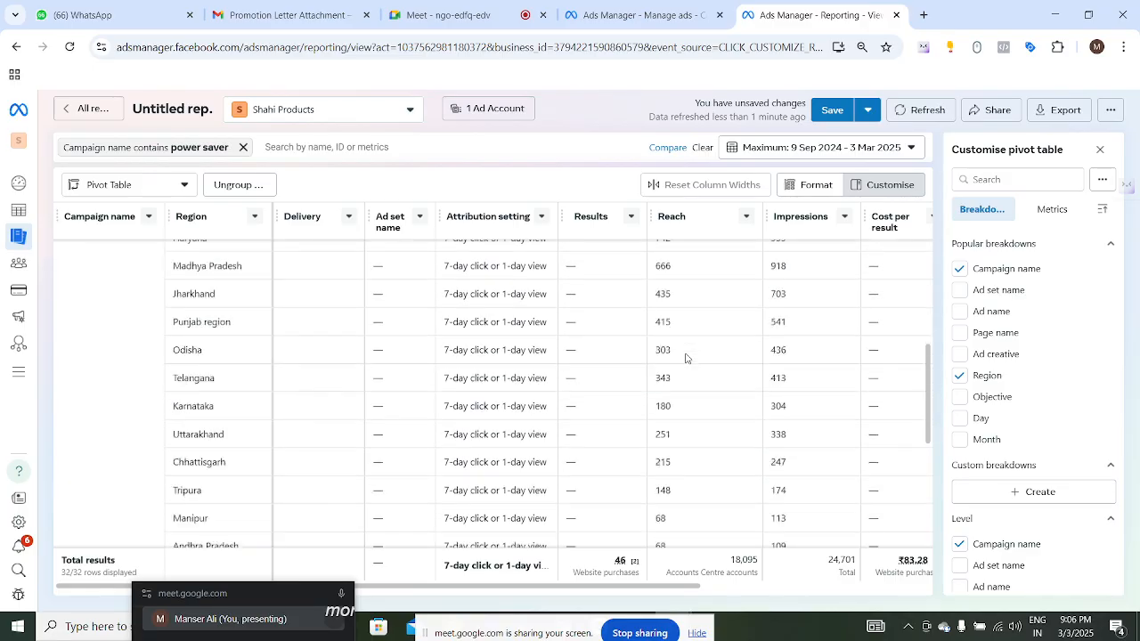
scroll(624, 365, up, 6)
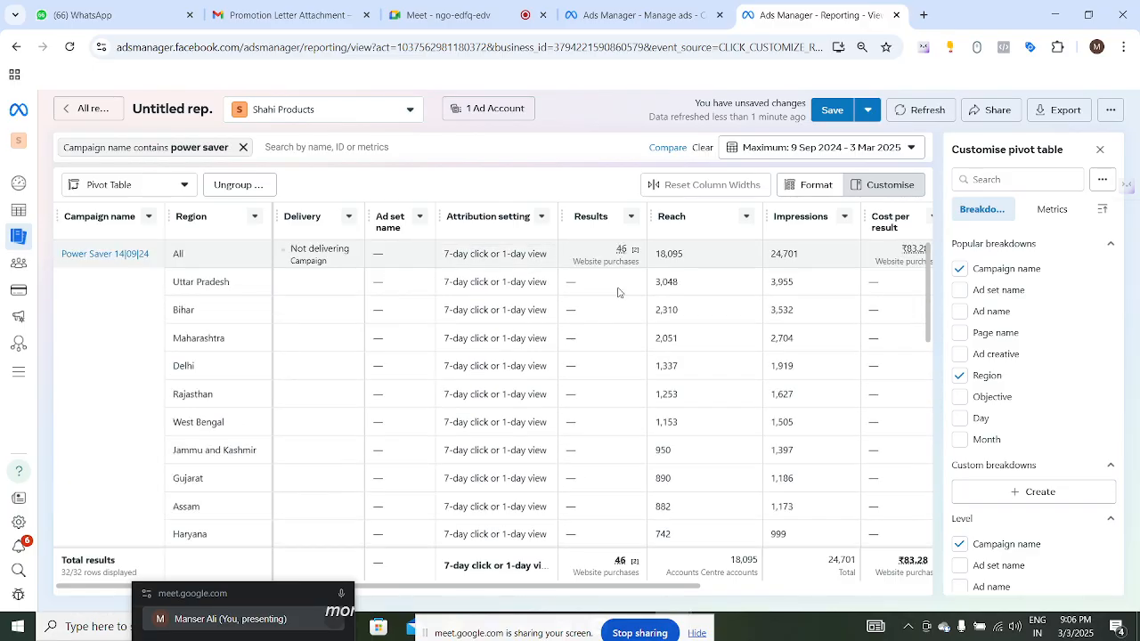
scroll(613, 330, down, 6)
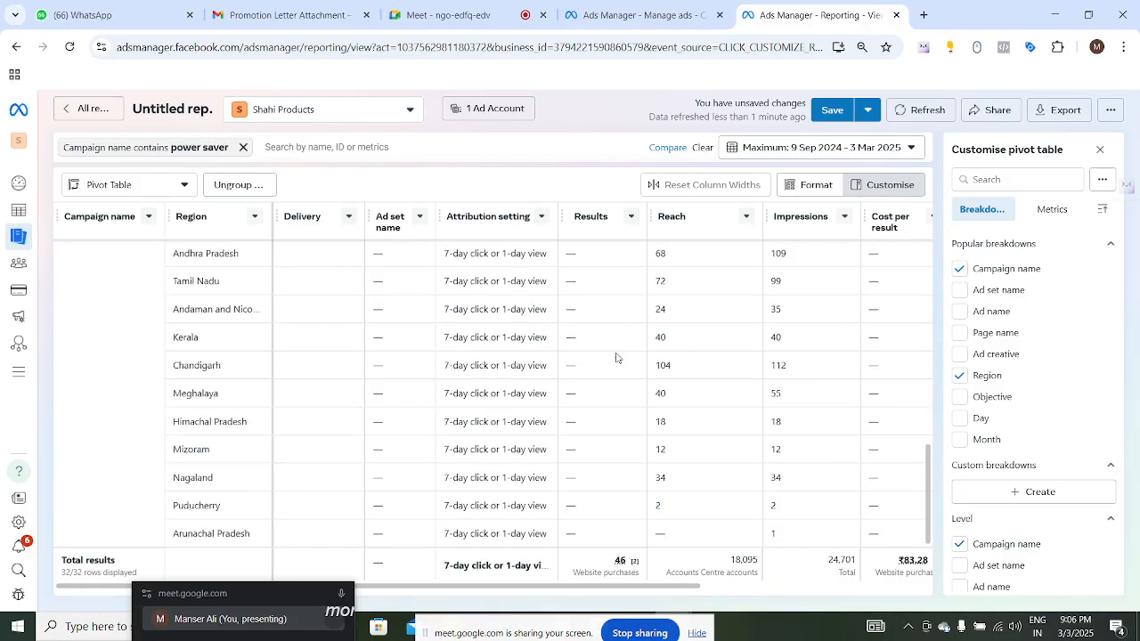
scroll(601, 427, up, 6)
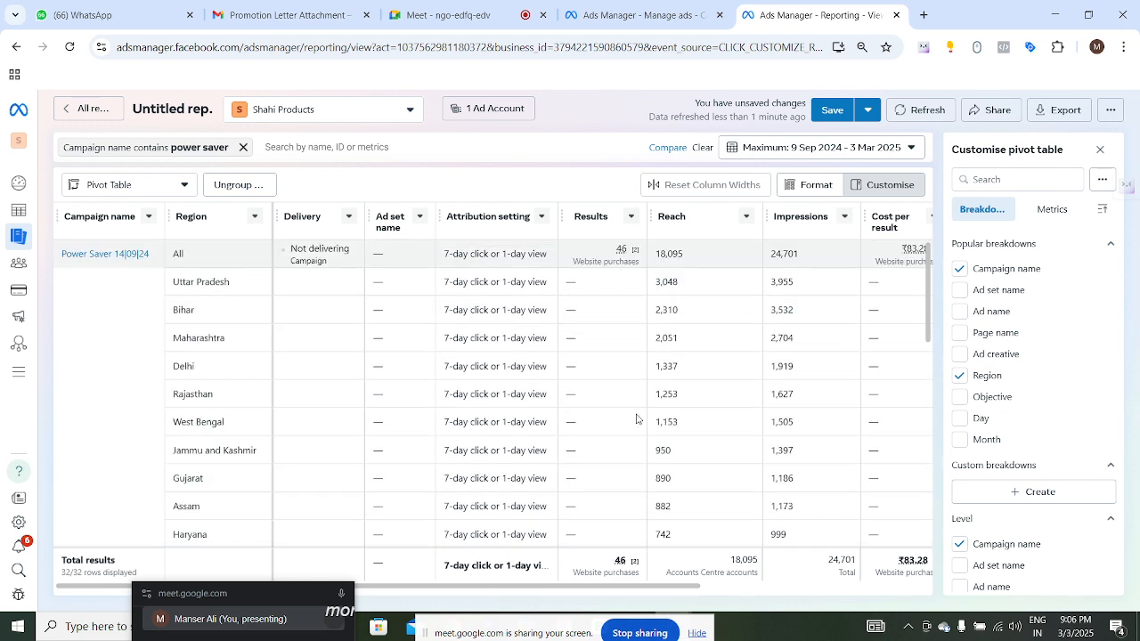
double_click(621, 251)
scroll(629, 278, down, 6)
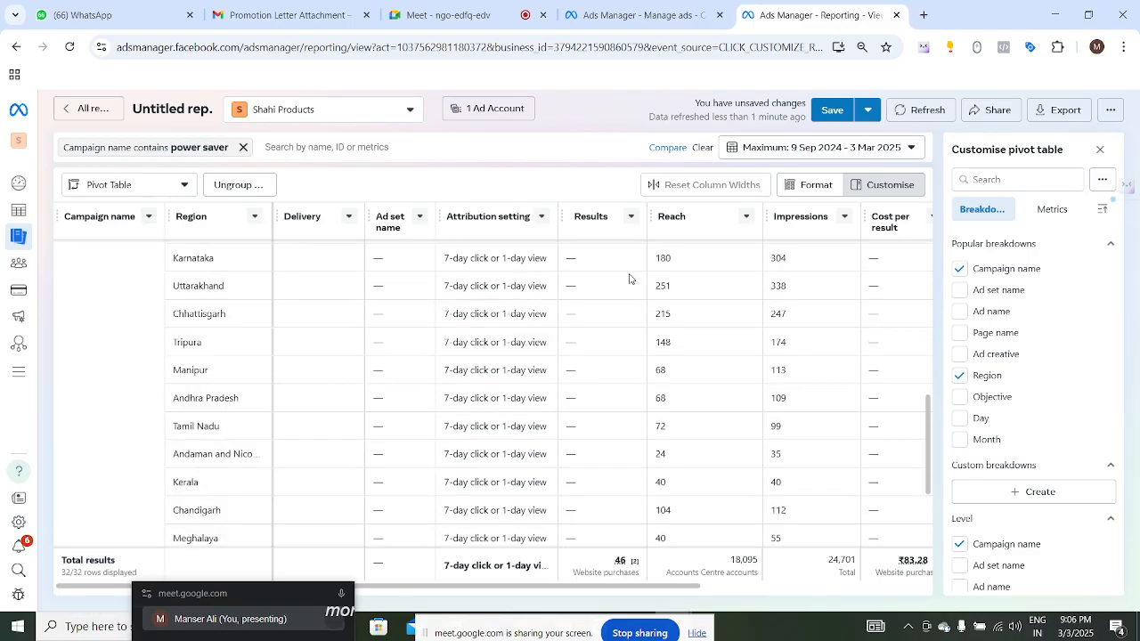
scroll(634, 441, down, 2)
scroll(630, 419, up, 8)
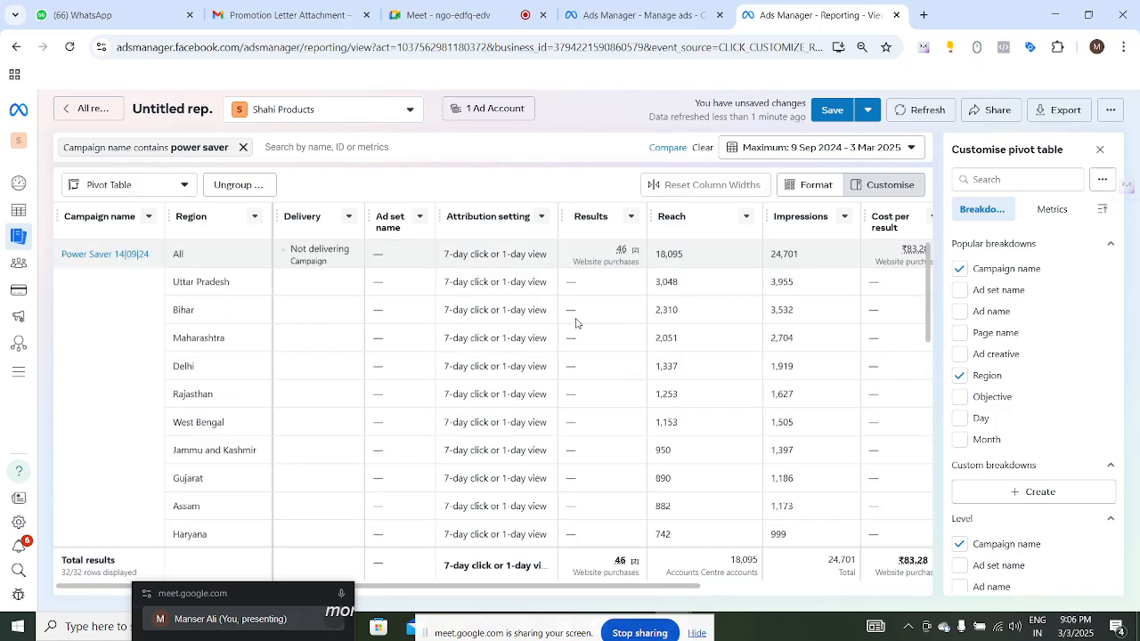
- Add the Ad set name breakdown, browse its rows, and remove it again
click(962, 291)
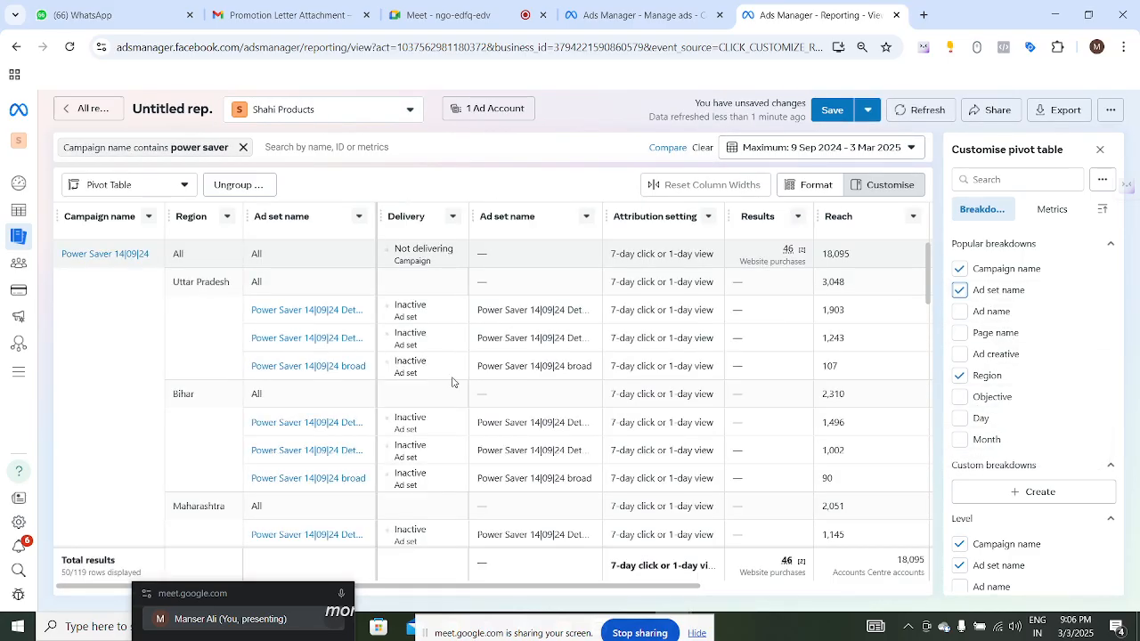
scroll(799, 329, down, 7)
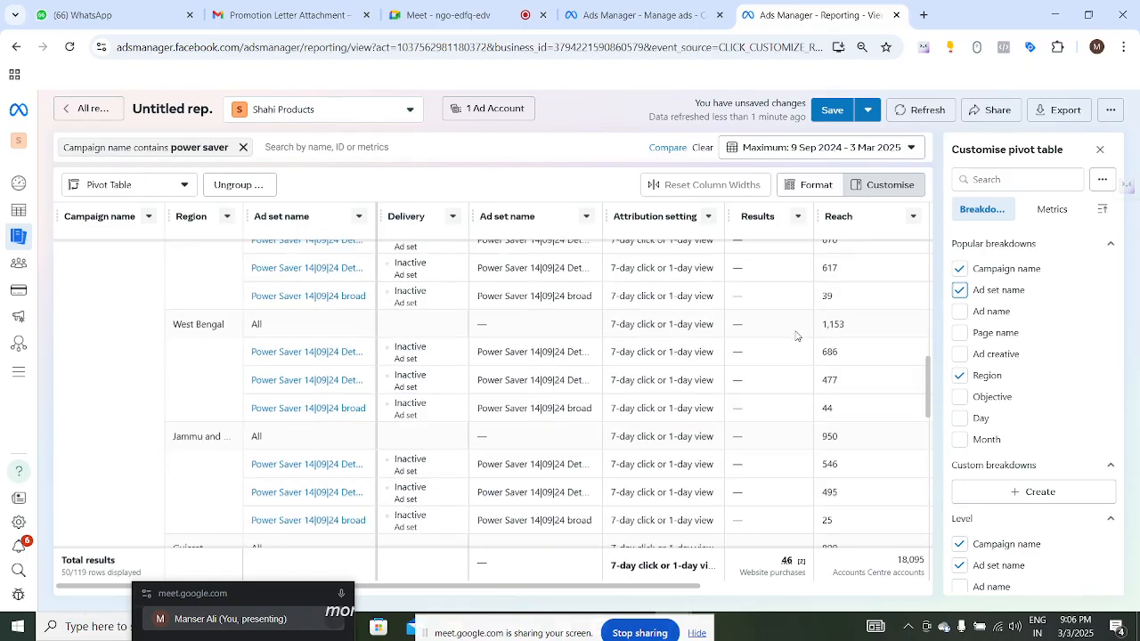
scroll(796, 335, up, 7)
scroll(795, 339, down, 1)
scroll(796, 340, down, 10)
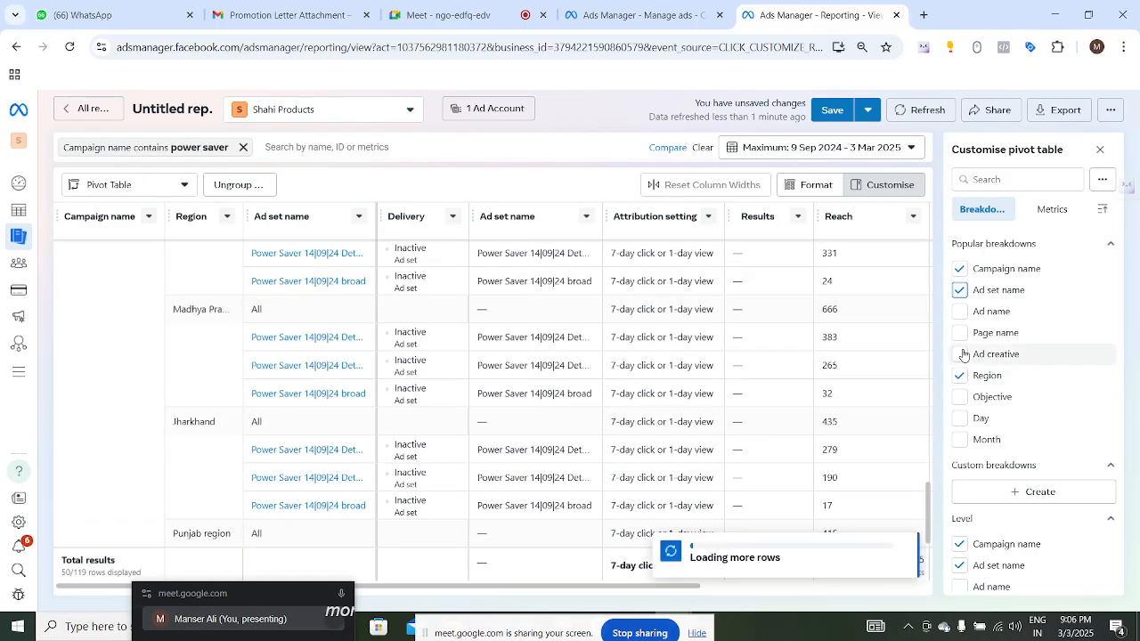
click(960, 291)
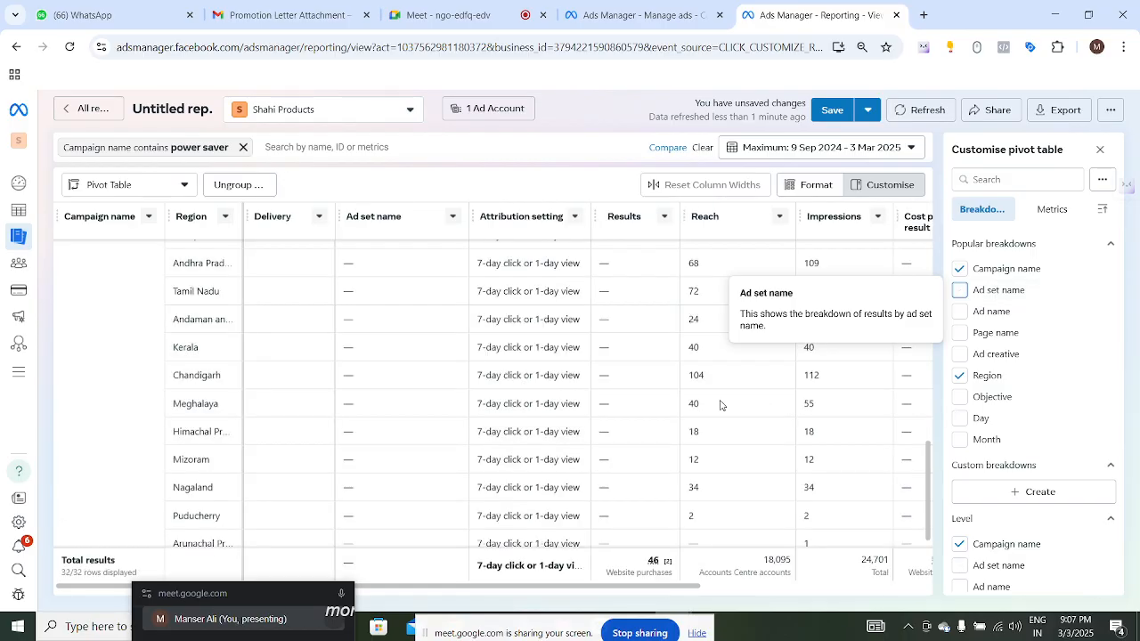
- Review the region rows and columns of the pivot table
scroll(679, 372, up, 1)
scroll(679, 372, up, 5)
scroll(681, 370, down, 6)
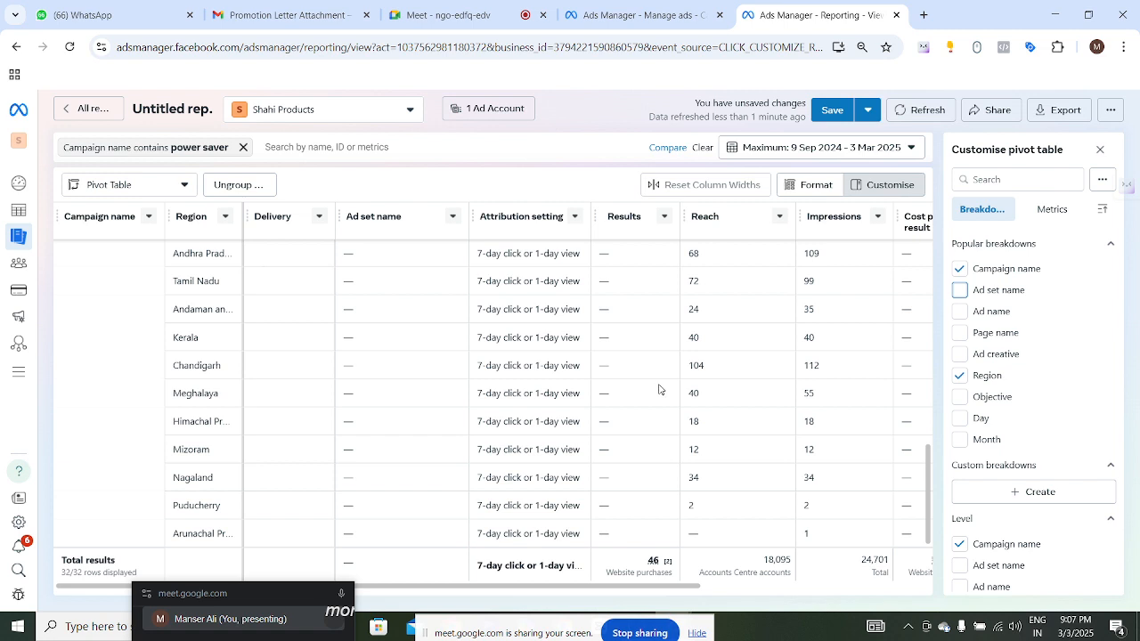
scroll(695, 387, up, 5)
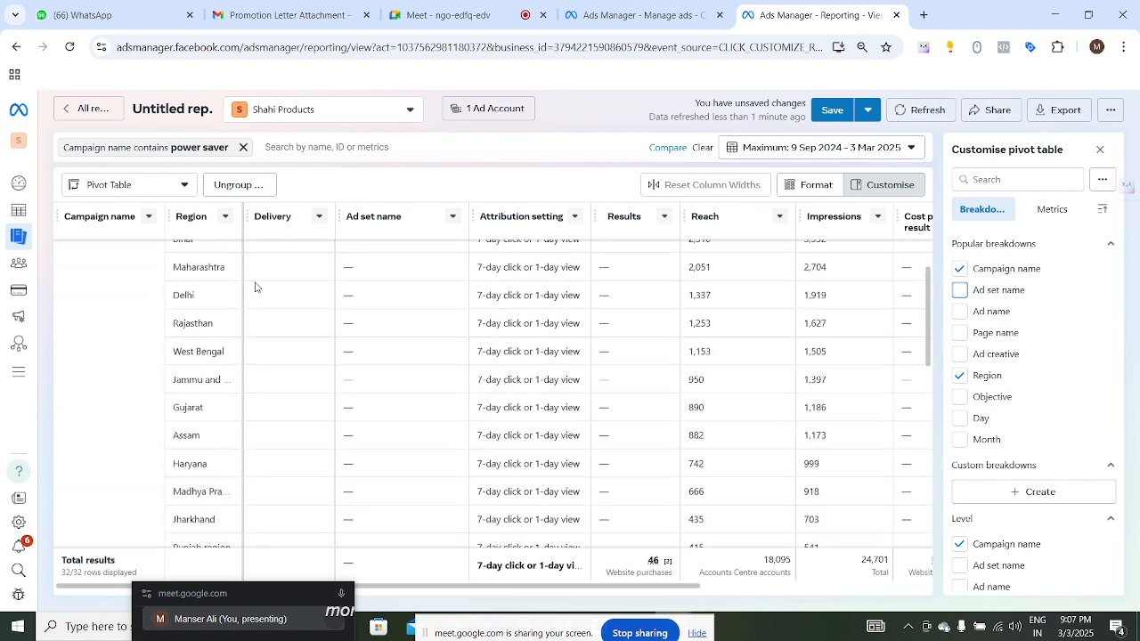
drag(172, 268, 472, 380)
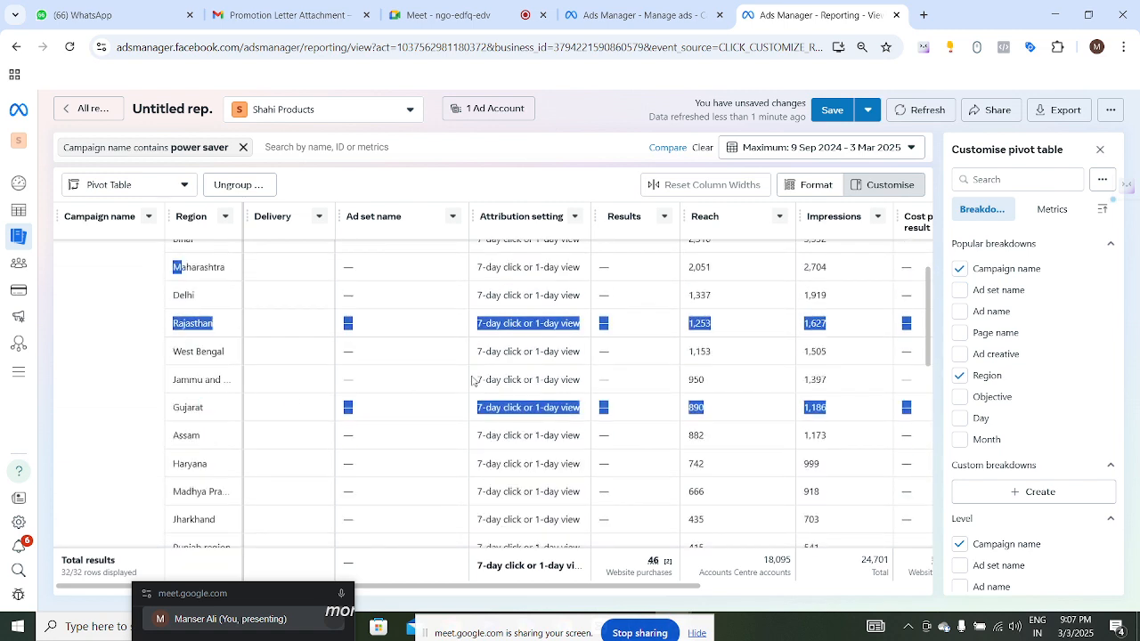
click(411, 332)
scroll(623, 348, up, 2)
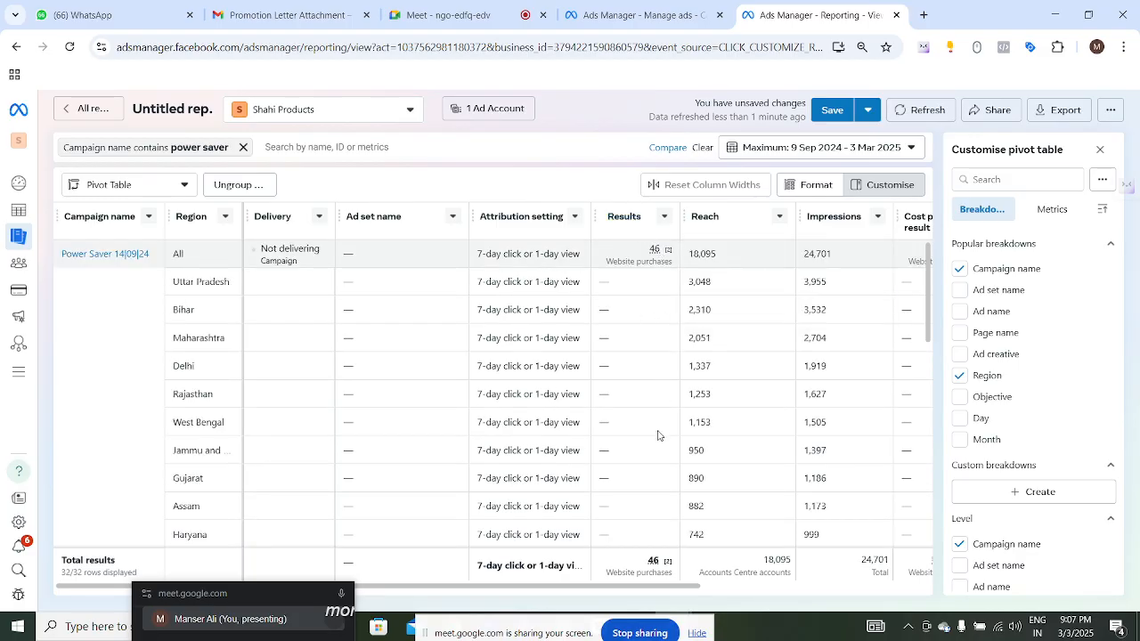
drag(594, 587, 381, 564)
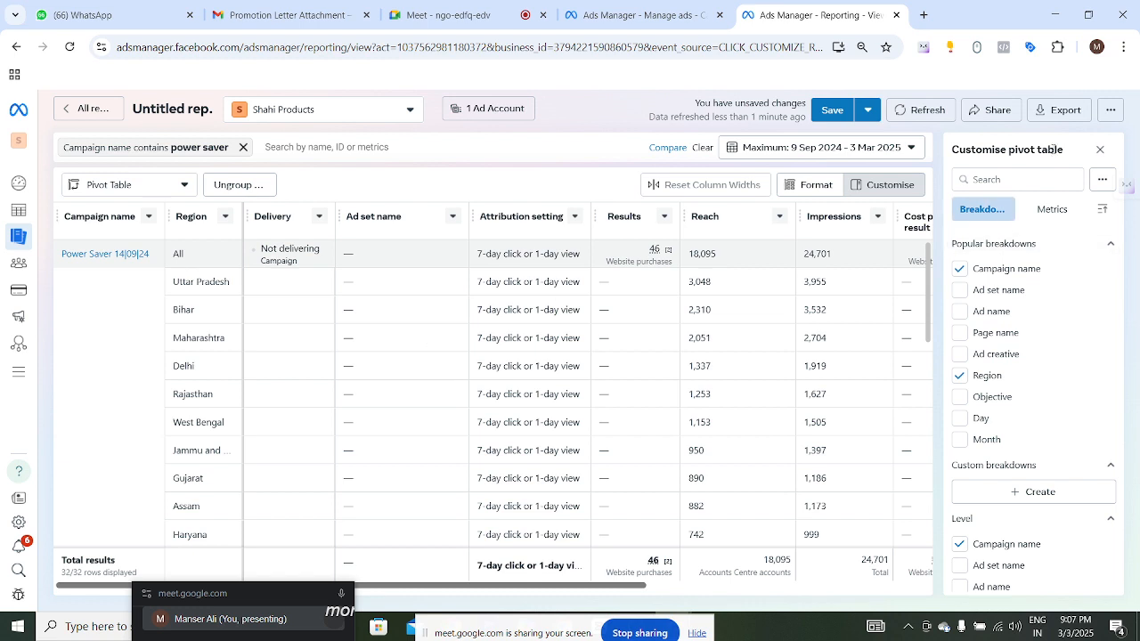
- Export the report as an Image (.png)
click(1060, 112)
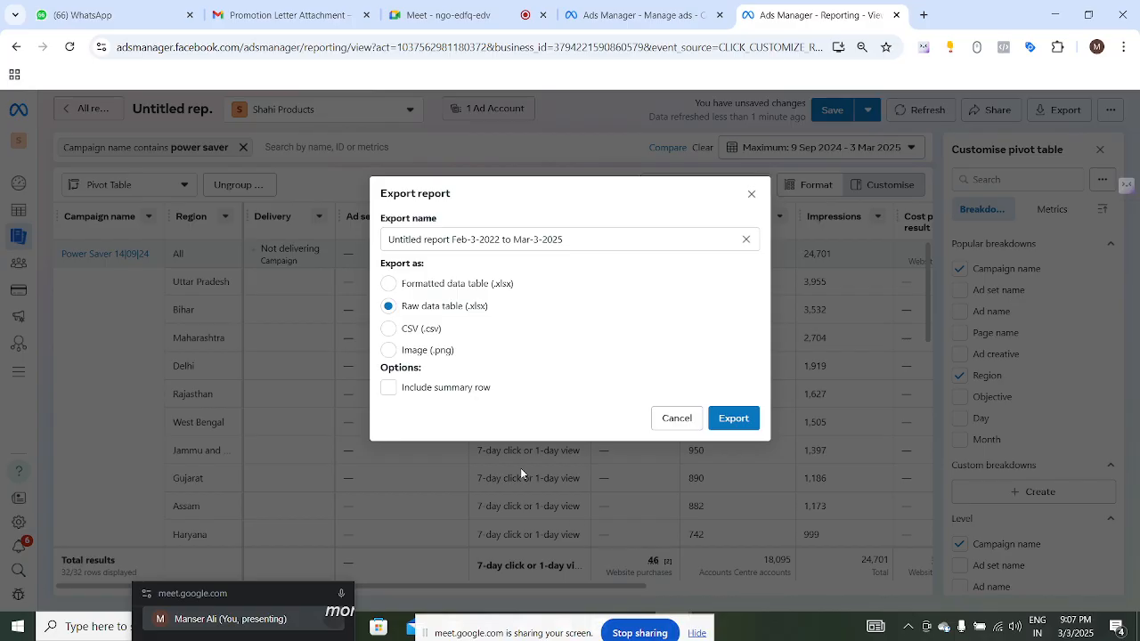
click(389, 352)
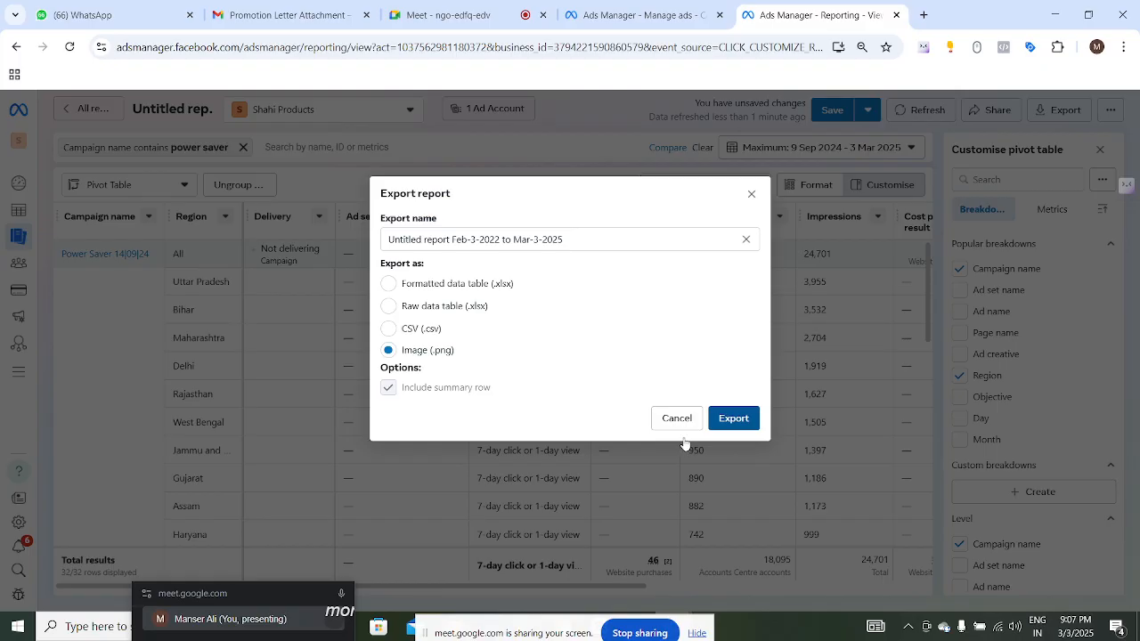
click(904, 338)
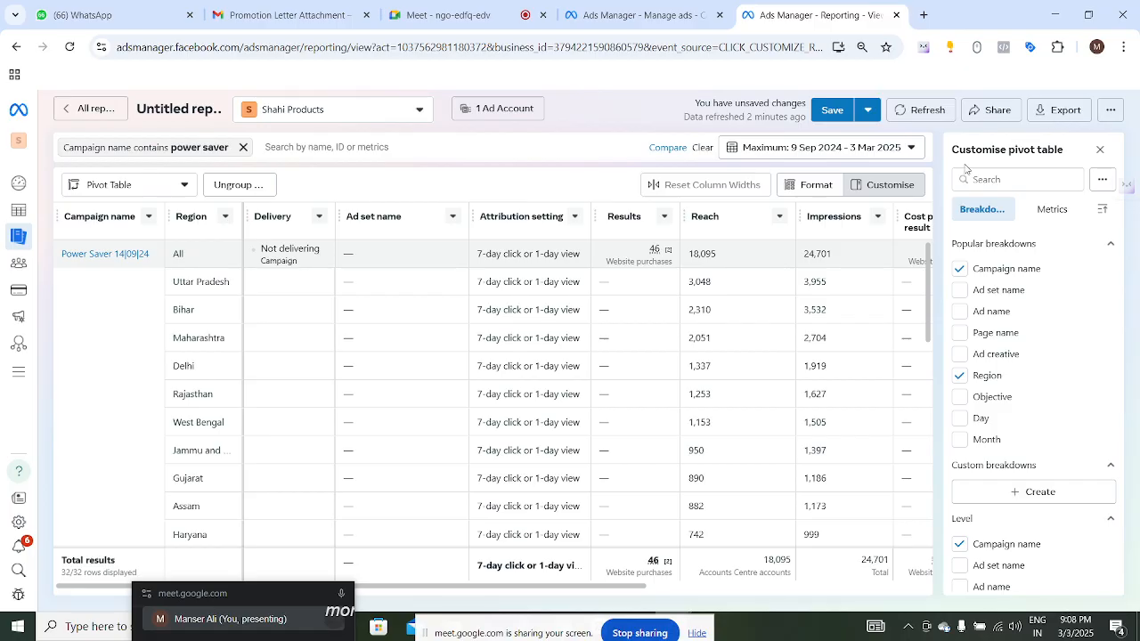
- Open the downloaded PNG report to view it, then close the viewer
click(1060, 110)
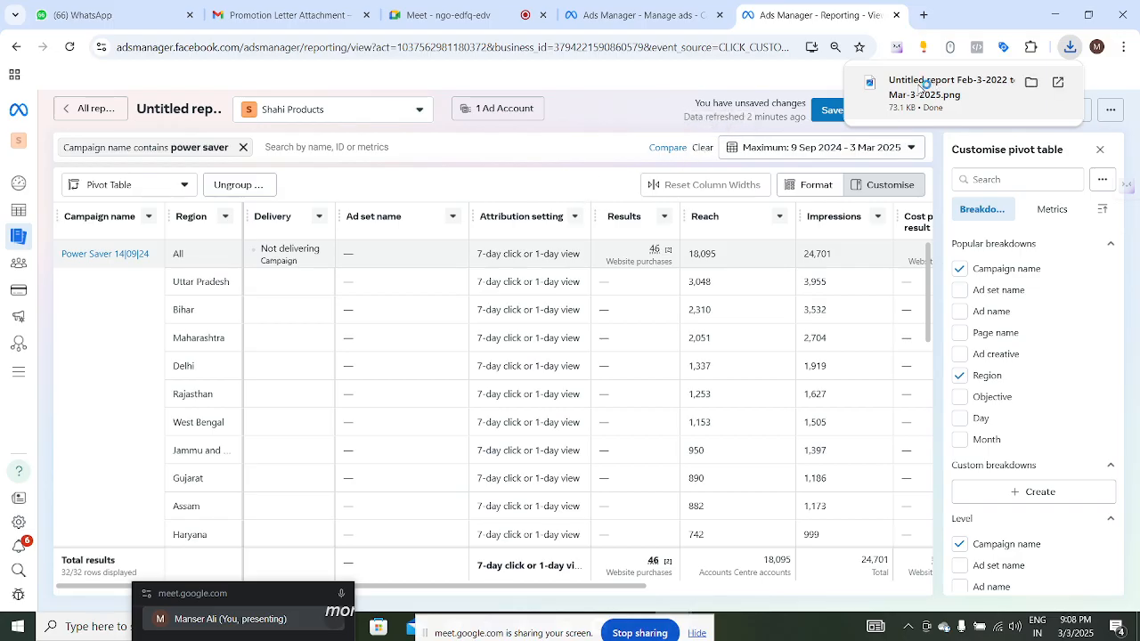
click(920, 86)
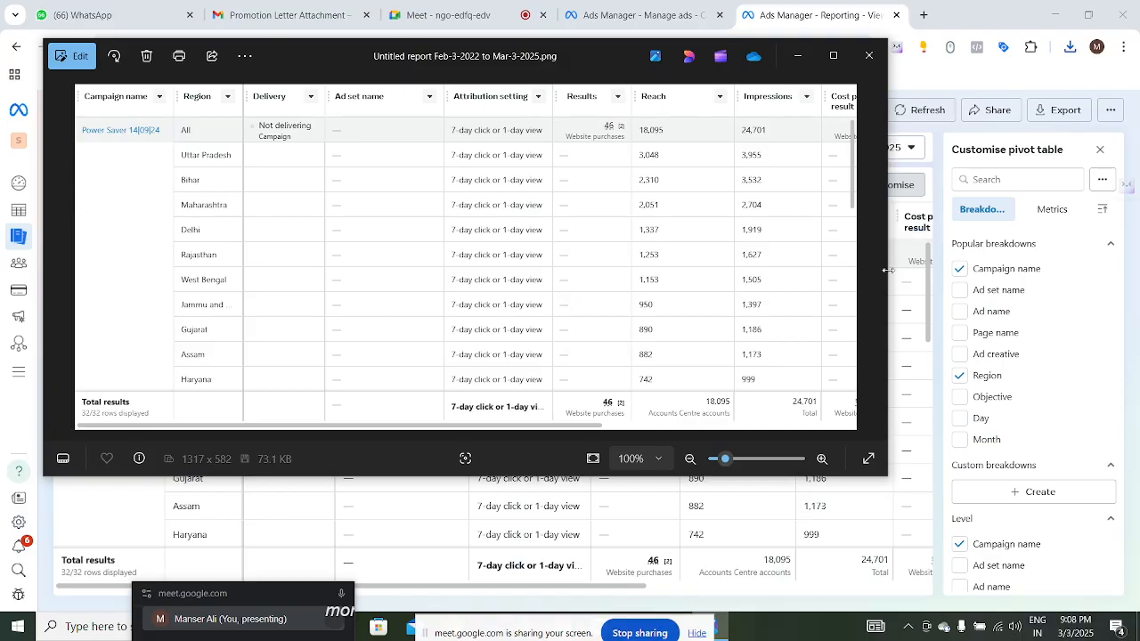
click(872, 60)
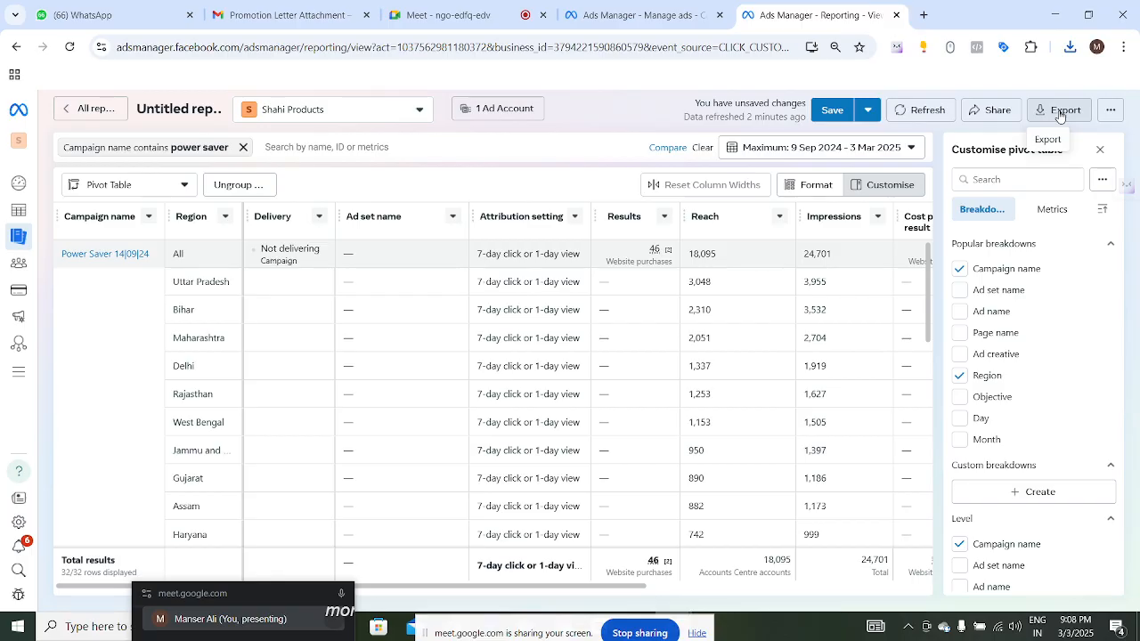
- Export the report as a CSV (.csv) file and save the report
click(1059, 111)
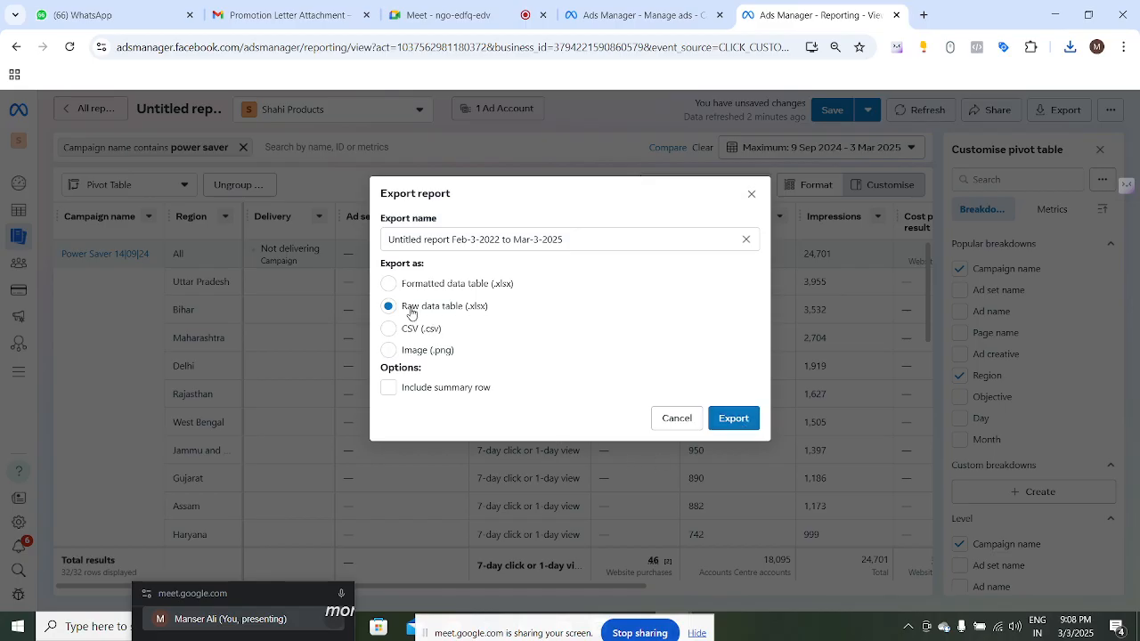
click(390, 331)
click(732, 418)
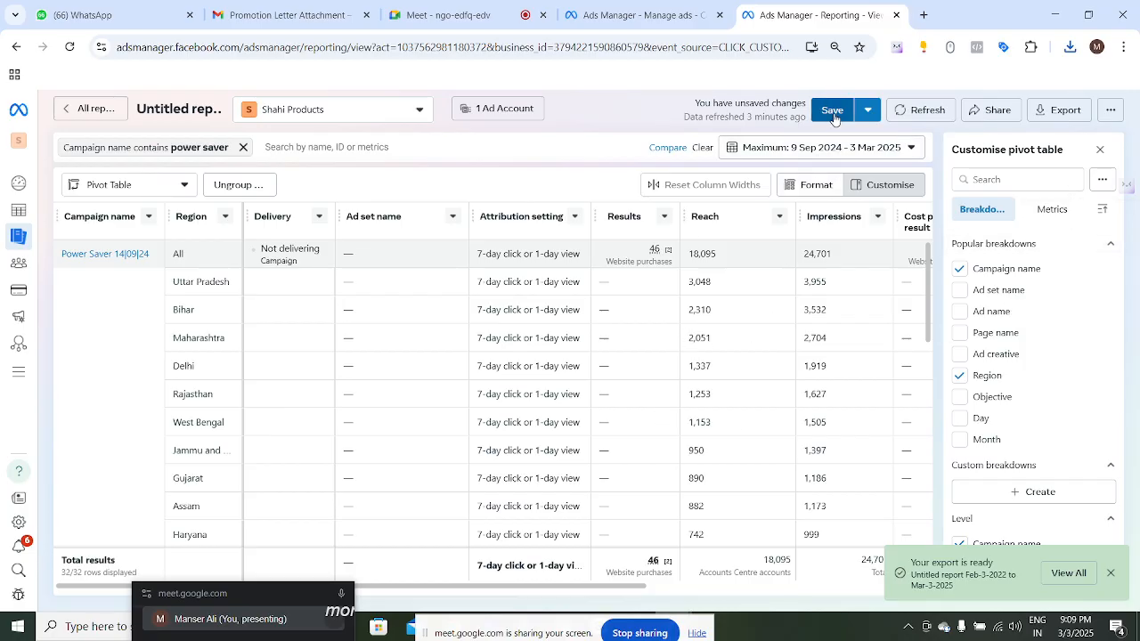
click(829, 114)
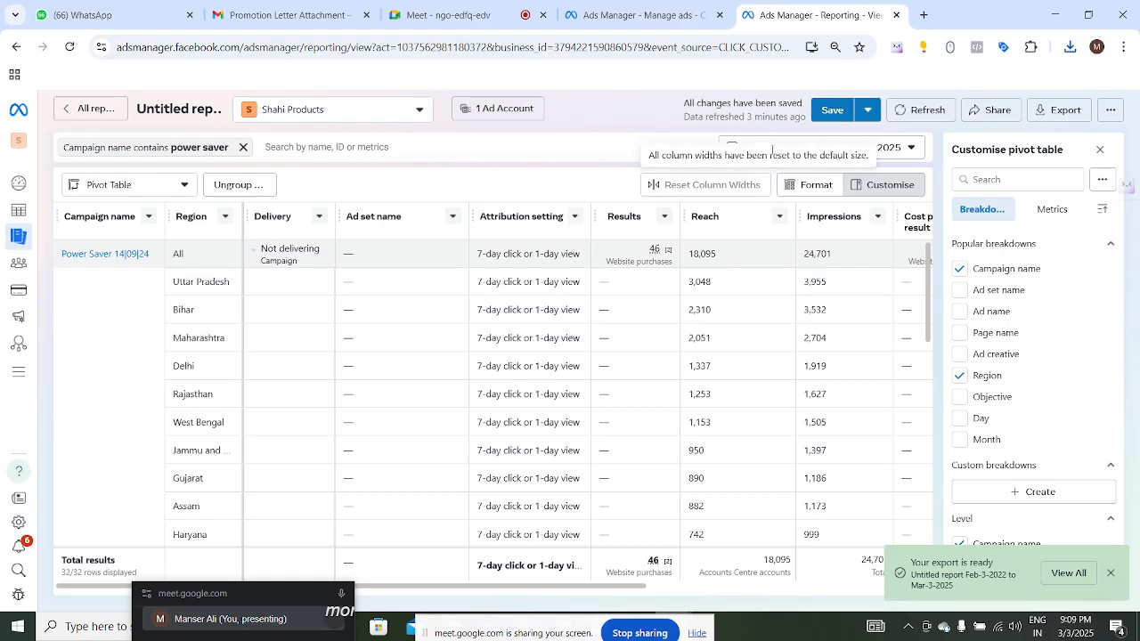
- Rename the report as "my first report" and return to the list of all reports
drag(684, 102, 799, 101)
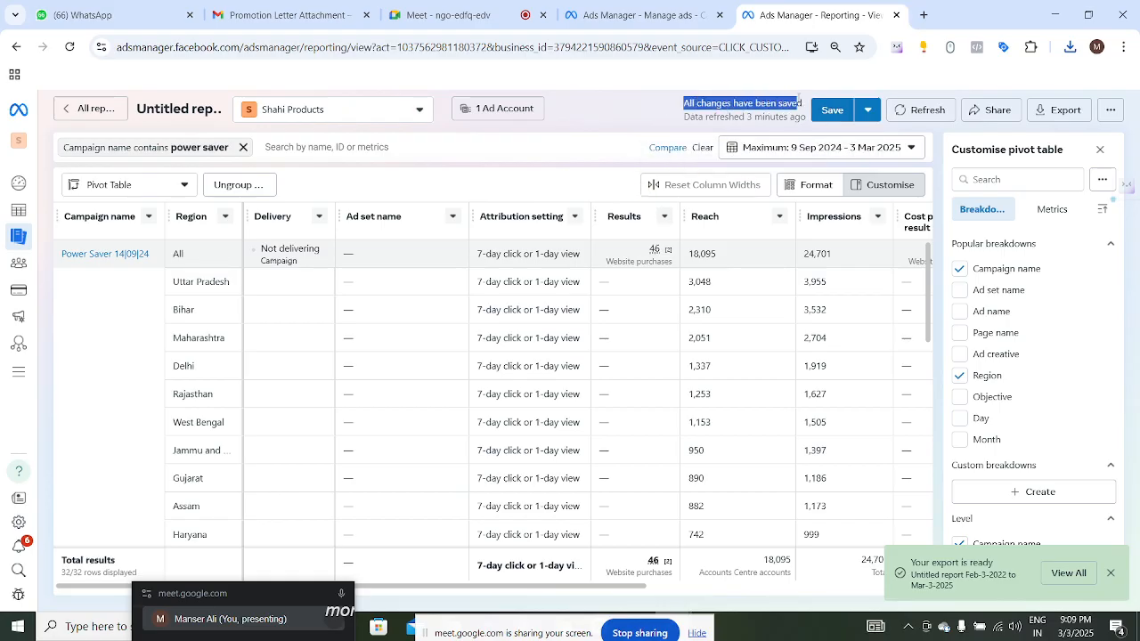
click(178, 108)
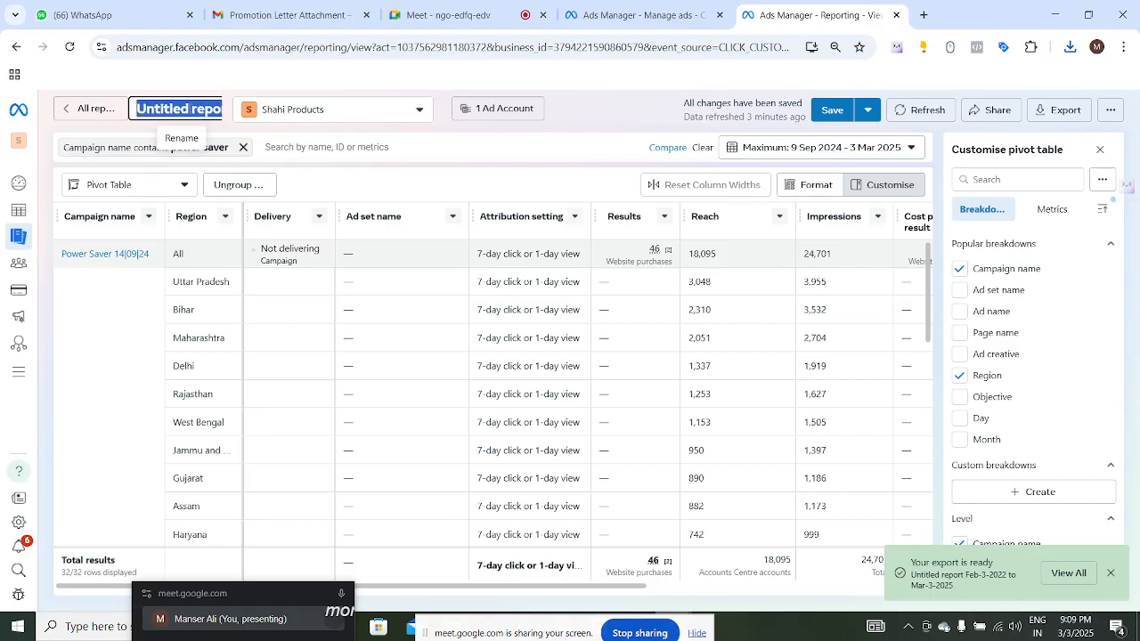
text(my f)
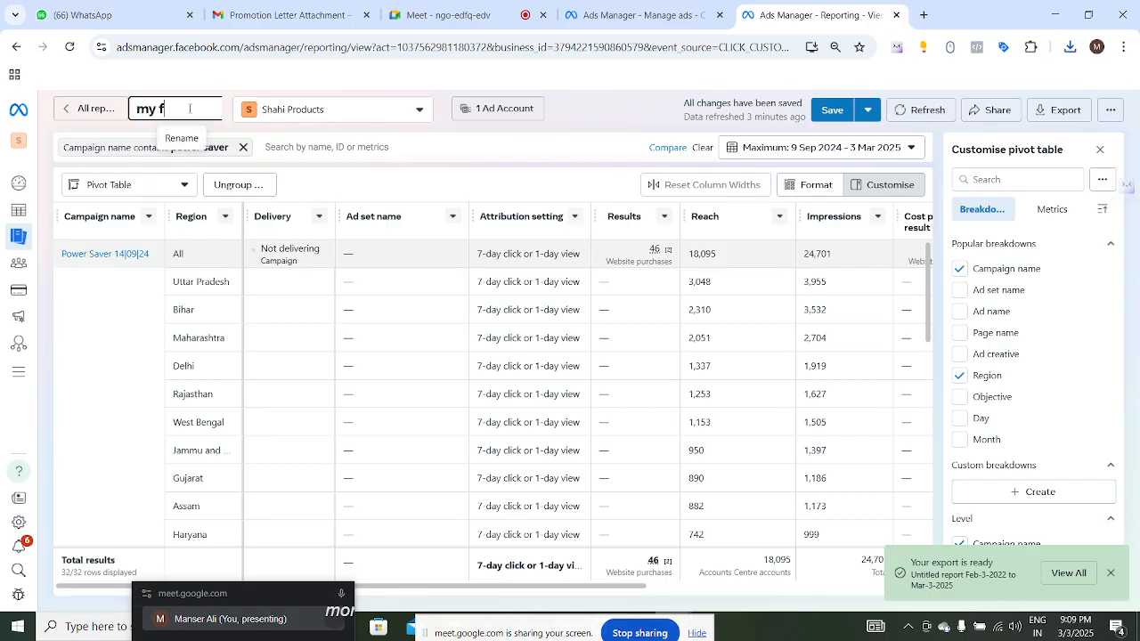
text(irst report)
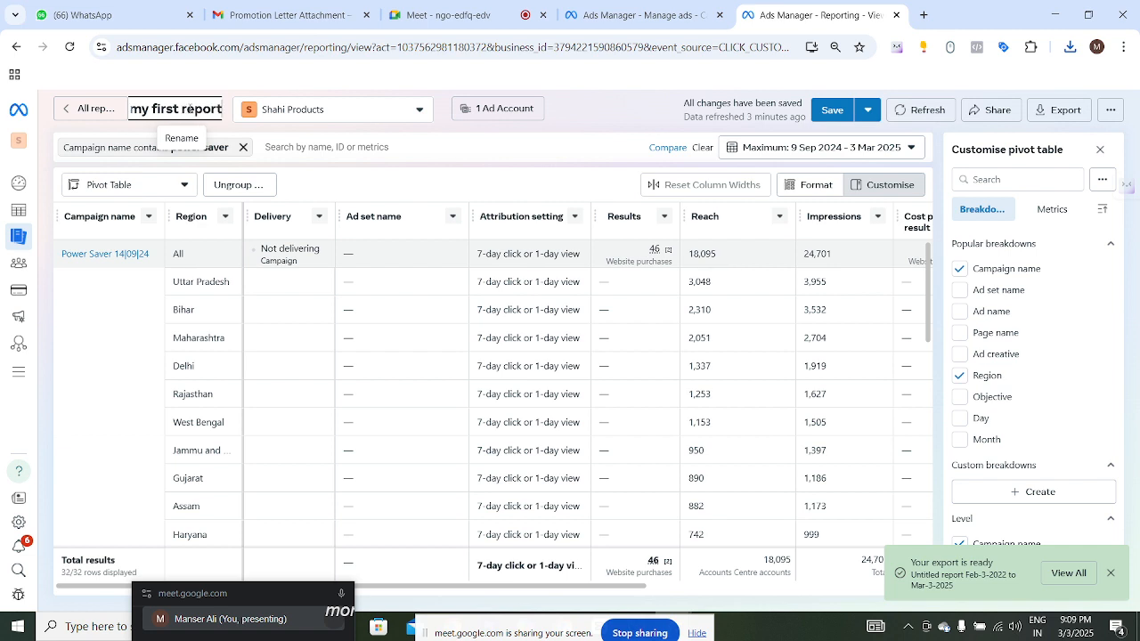
key(Return)
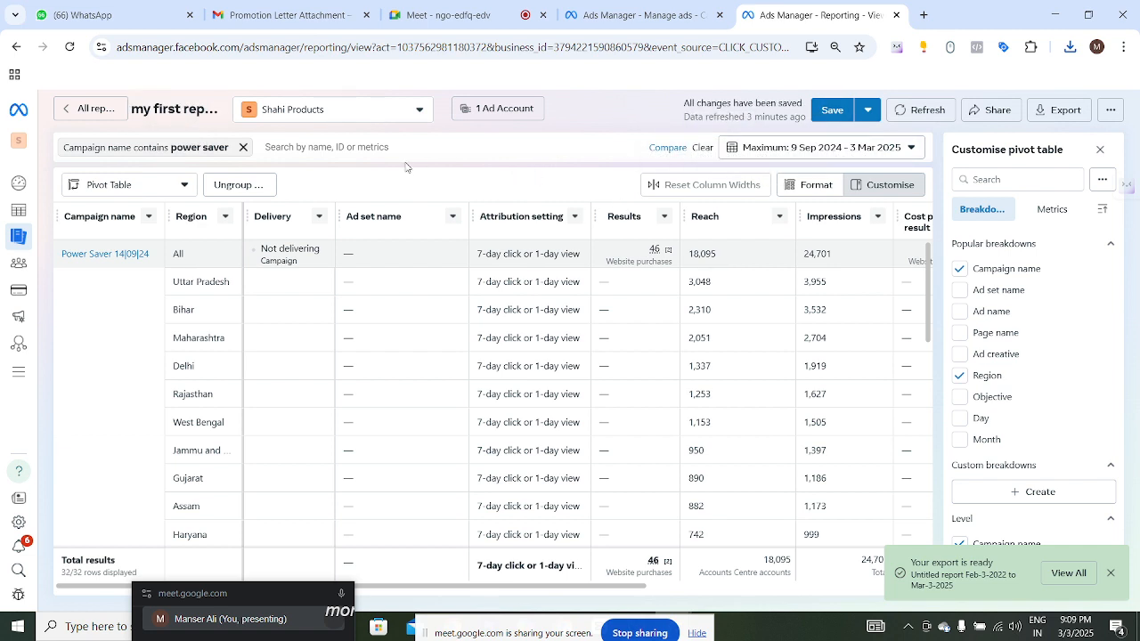
click(75, 116)
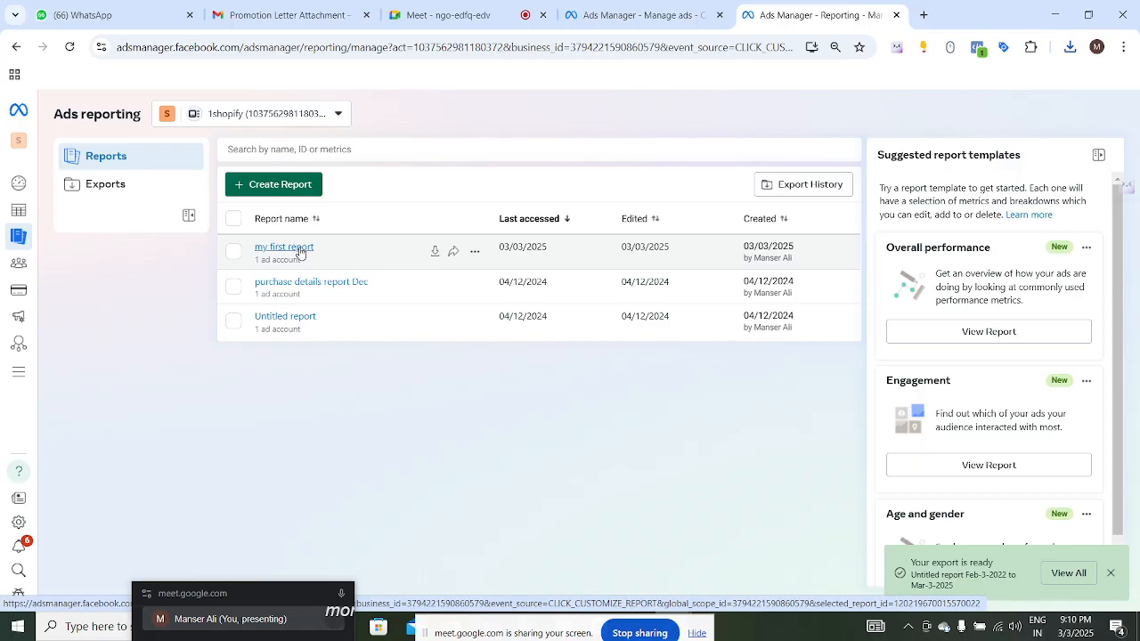
mouse_move(36, 209)
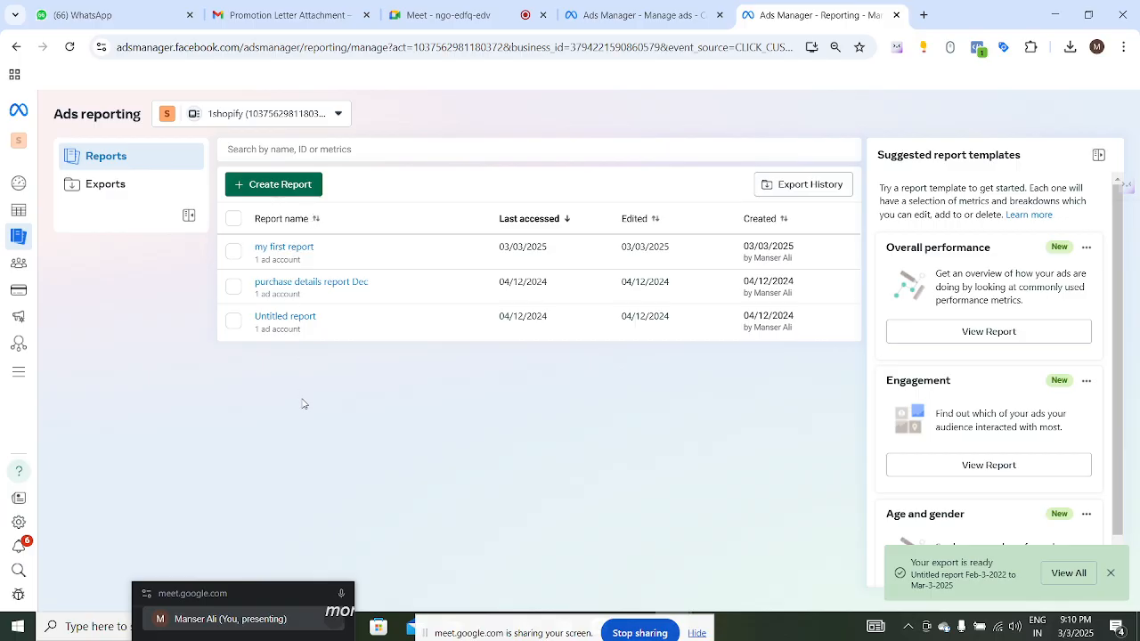
drag(576, 631, 554, 465)
mouse_move(640, 633)
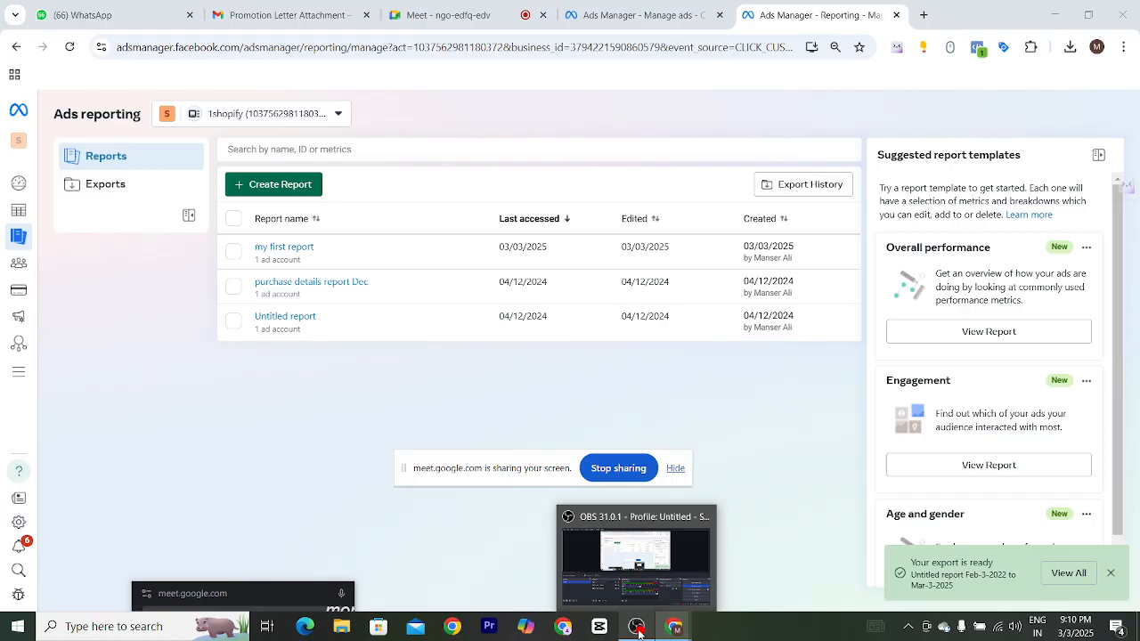
click(639, 631)
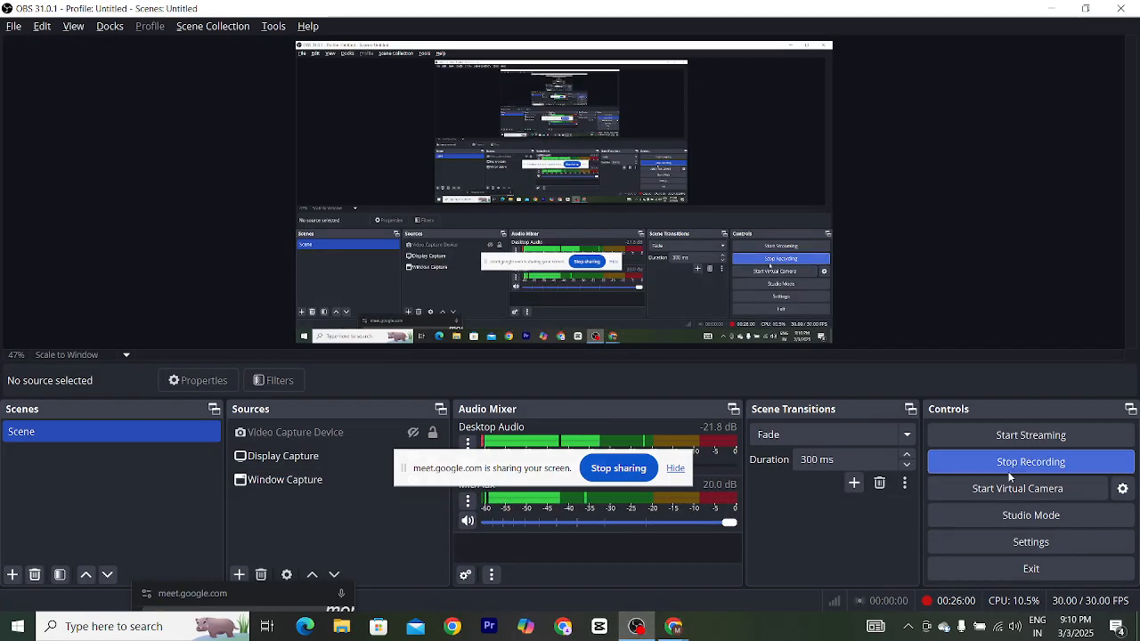